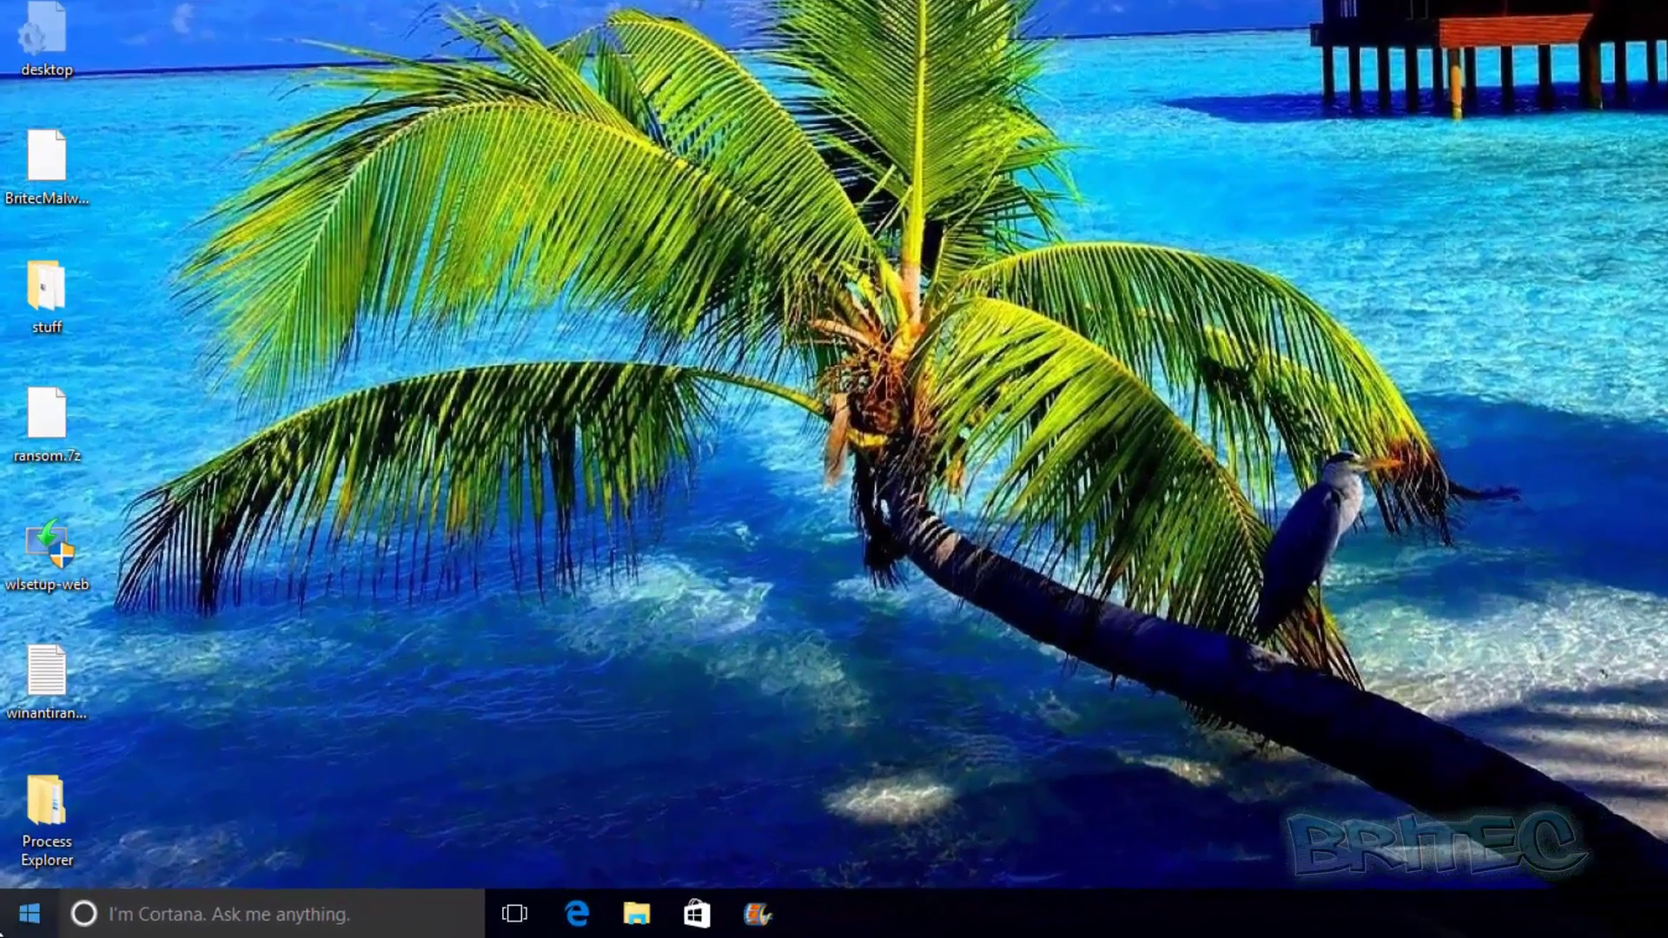
- Launch Computer Management from the Win+X power-user menu
left_click(29, 913)
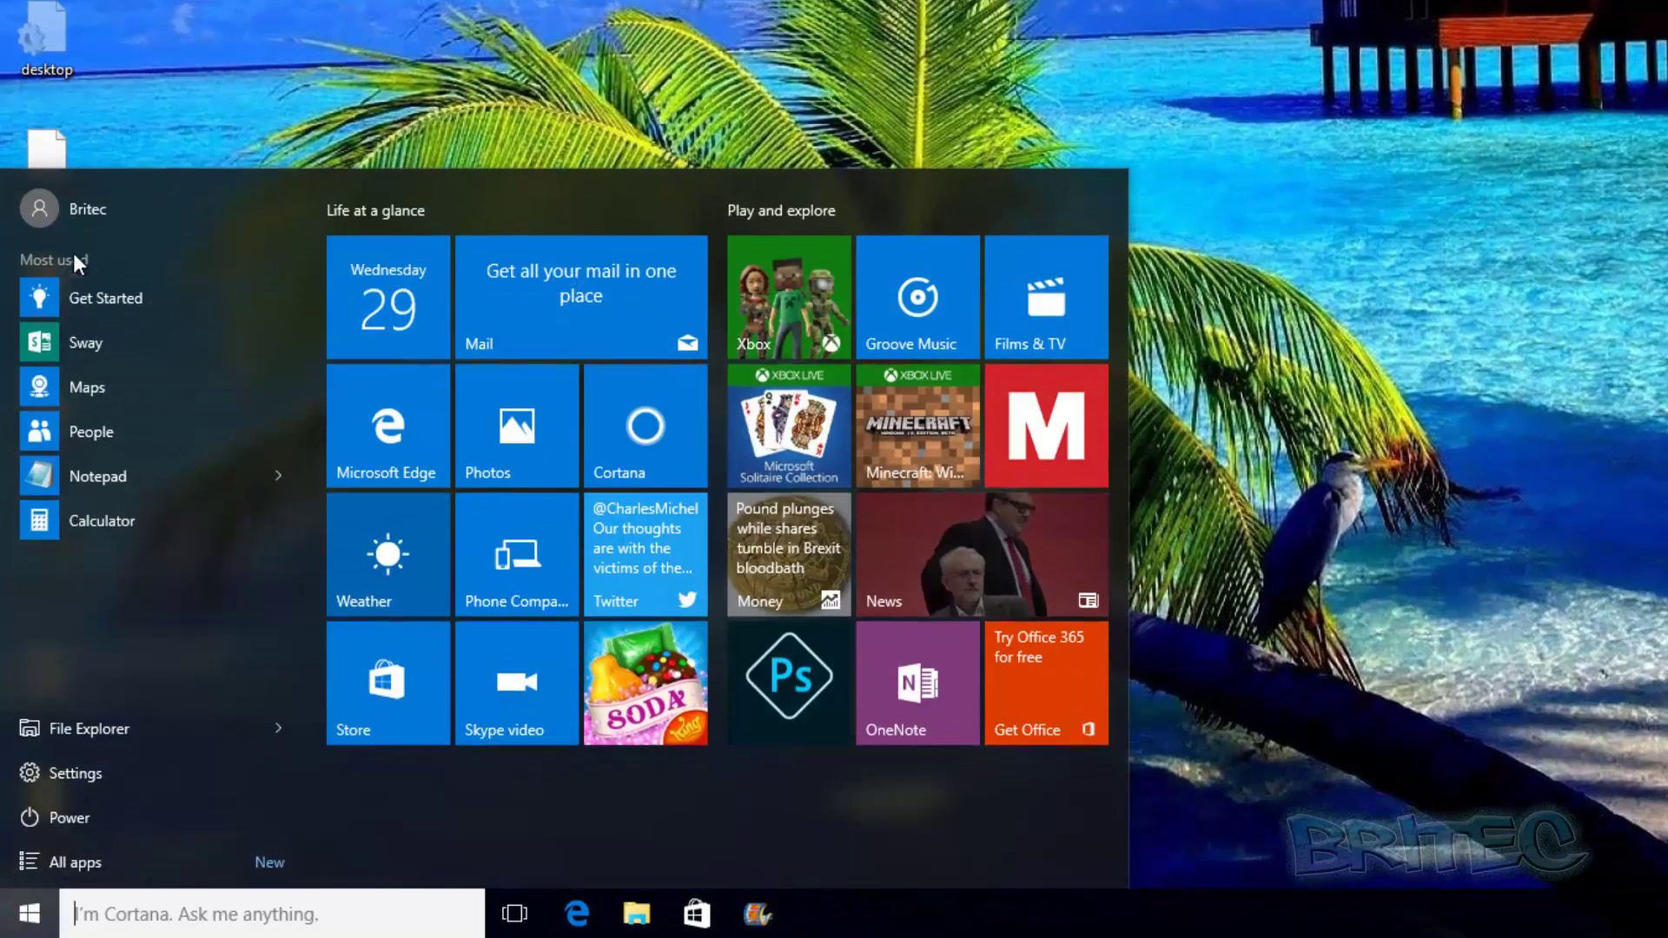
left_click(72, 206)
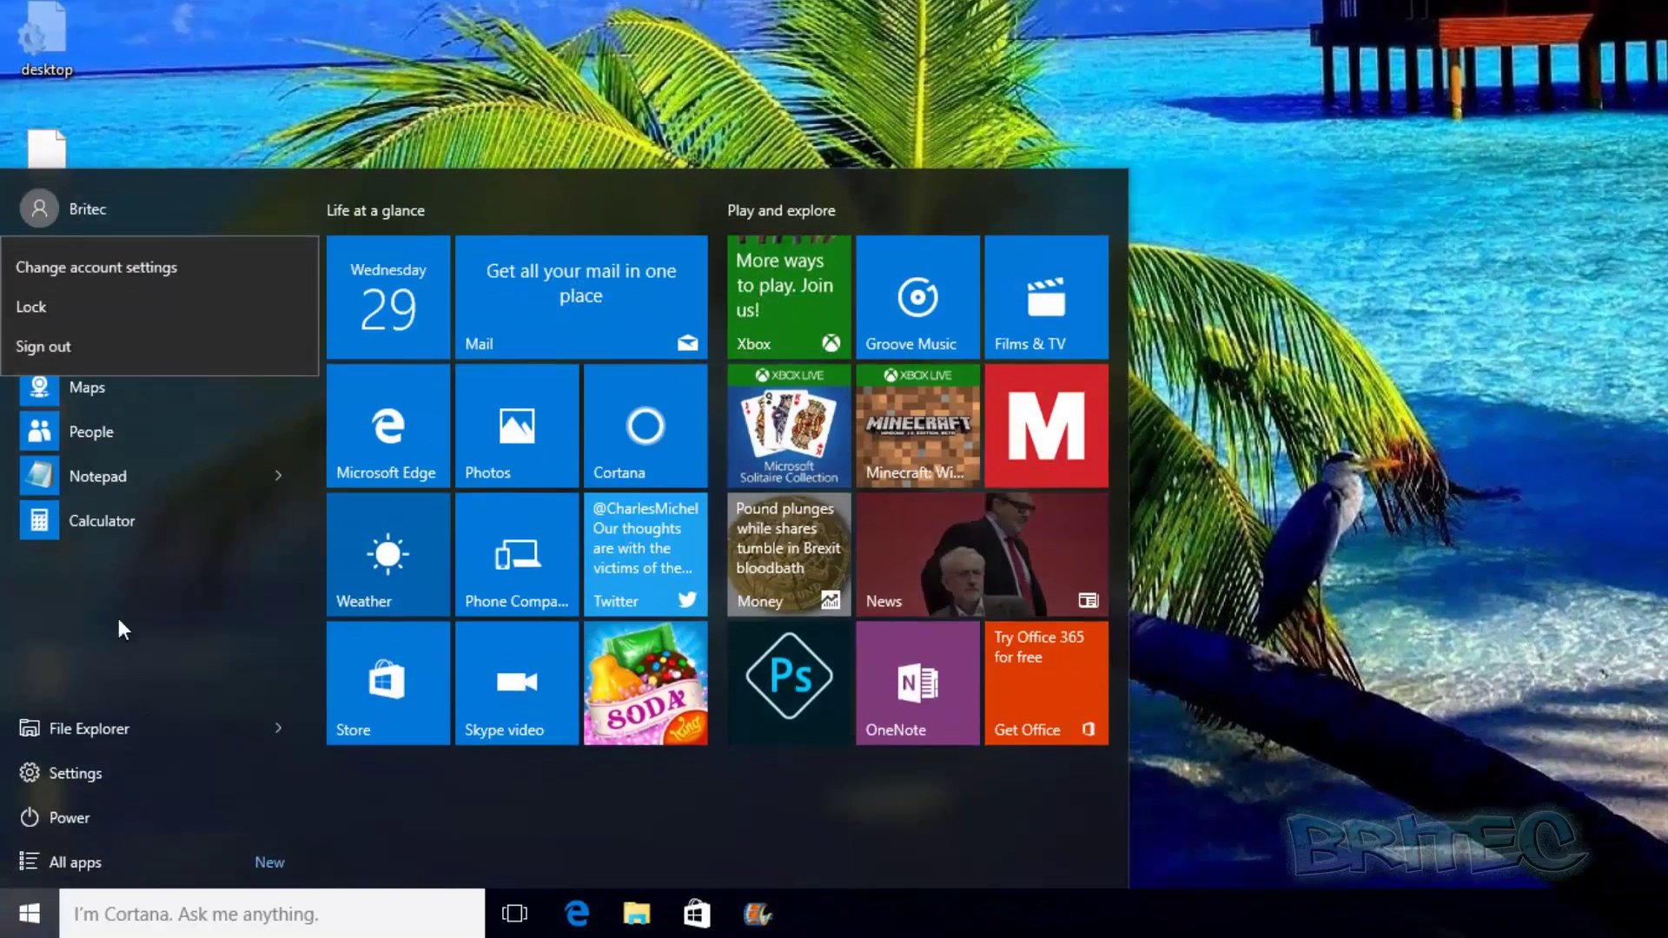
left_click(111, 646)
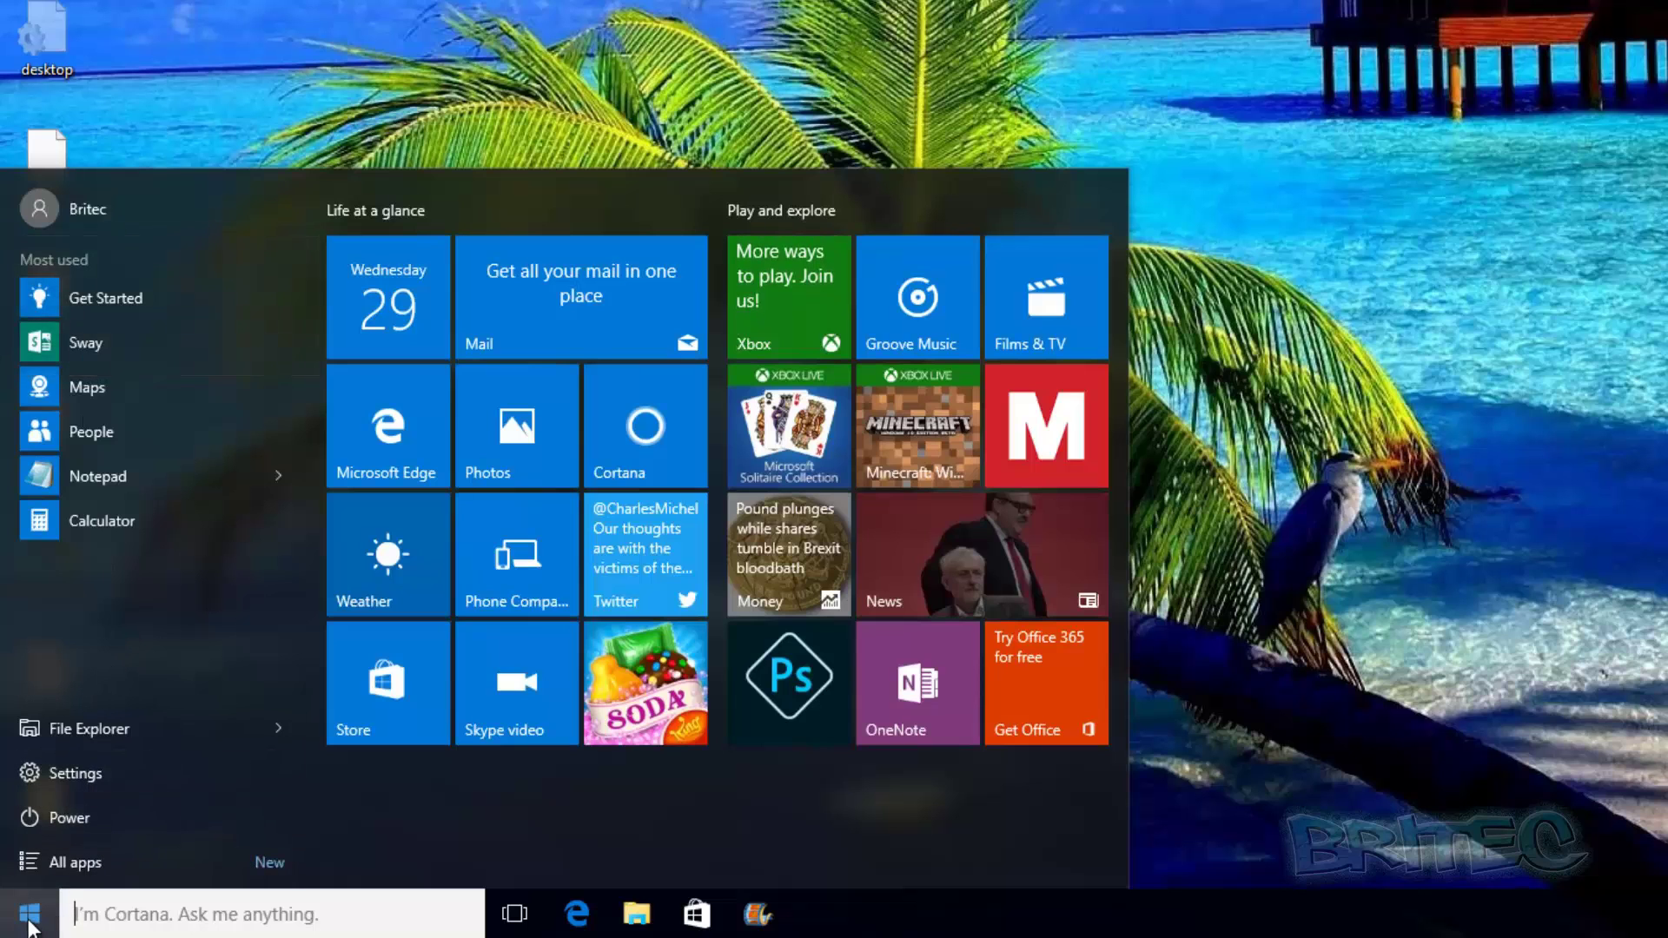
left_click(29, 924)
right_click(28, 924)
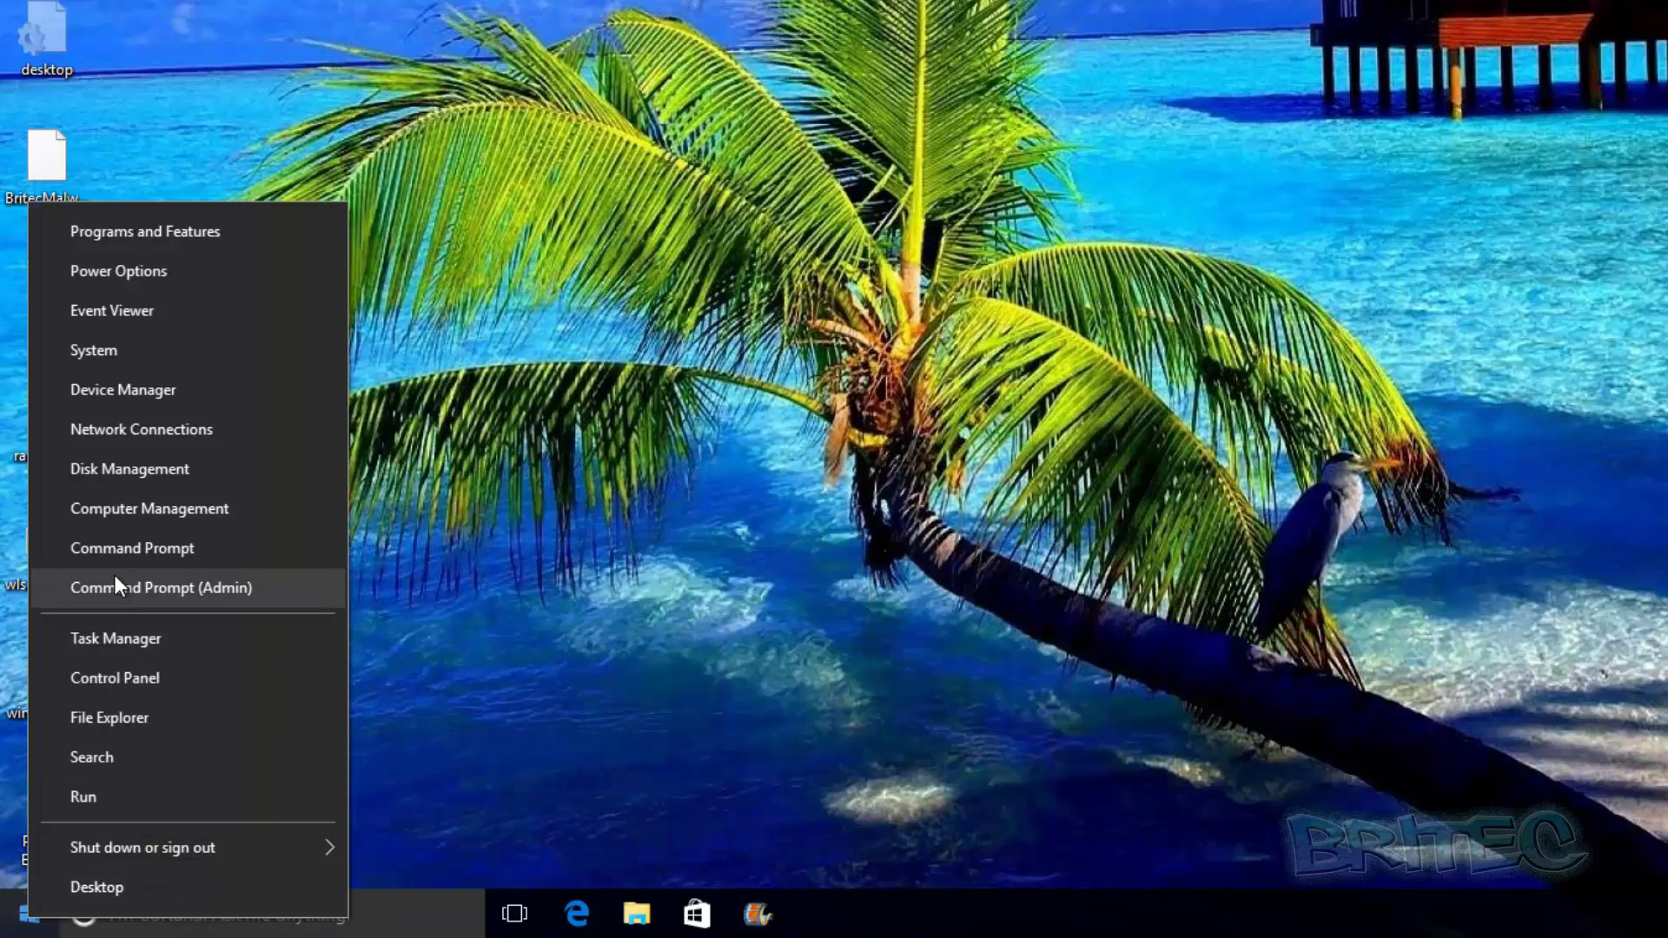
left_click(129, 517)
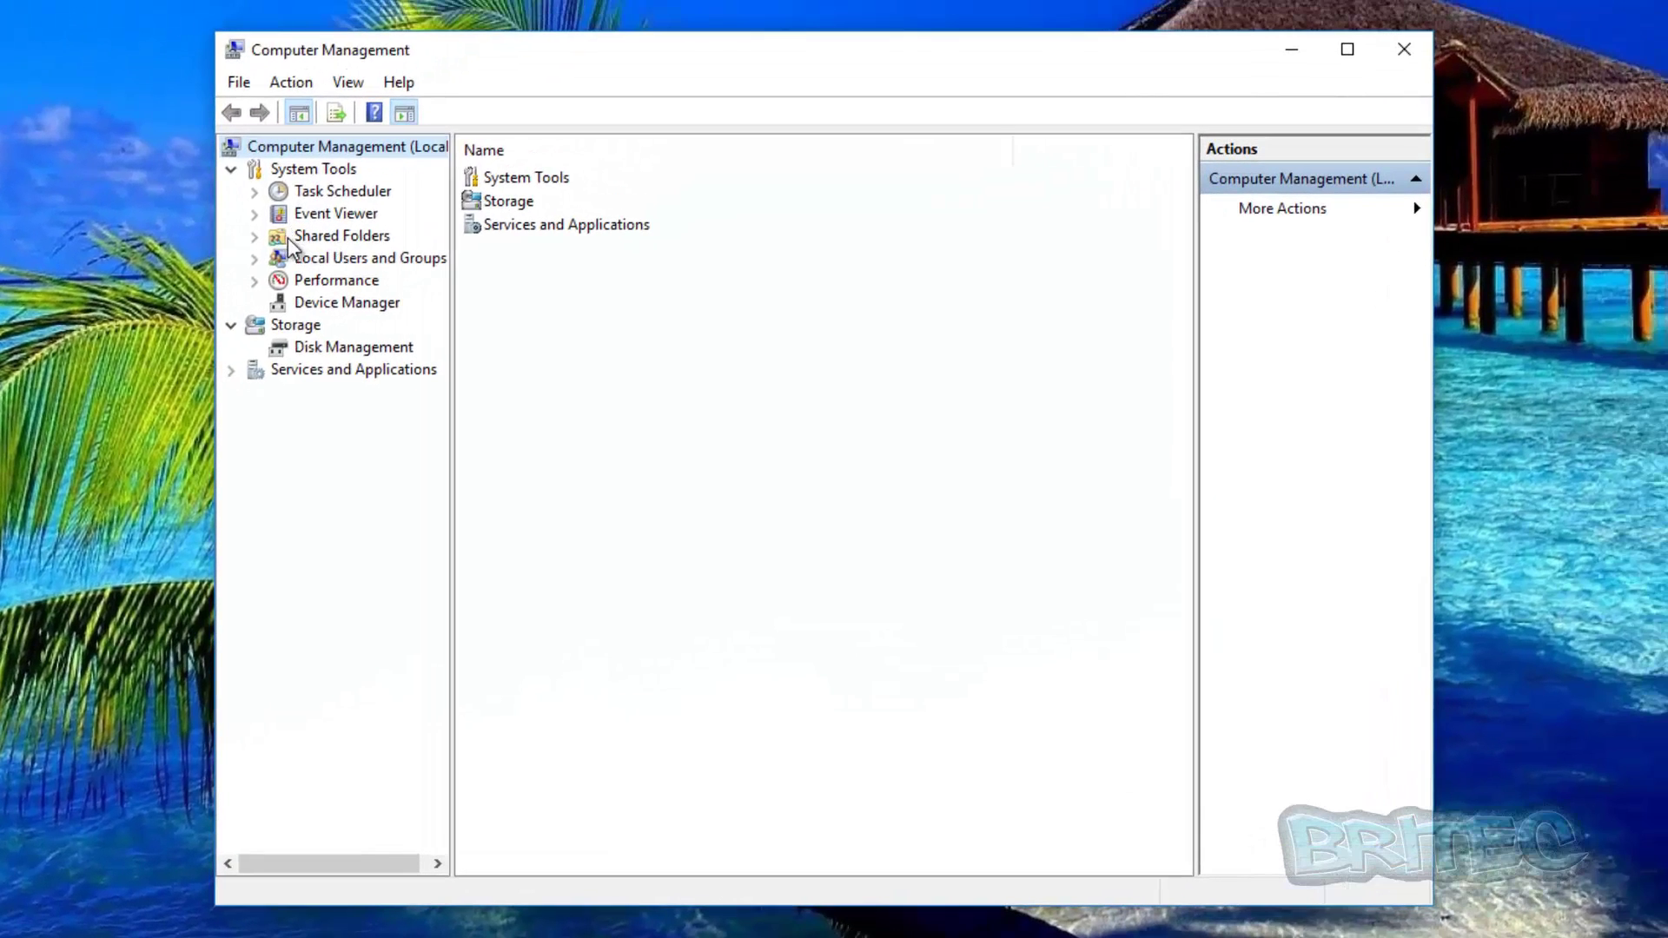
- Enable the Guest account by clearing 'Account is disabled' in its properties
left_click(309, 258)
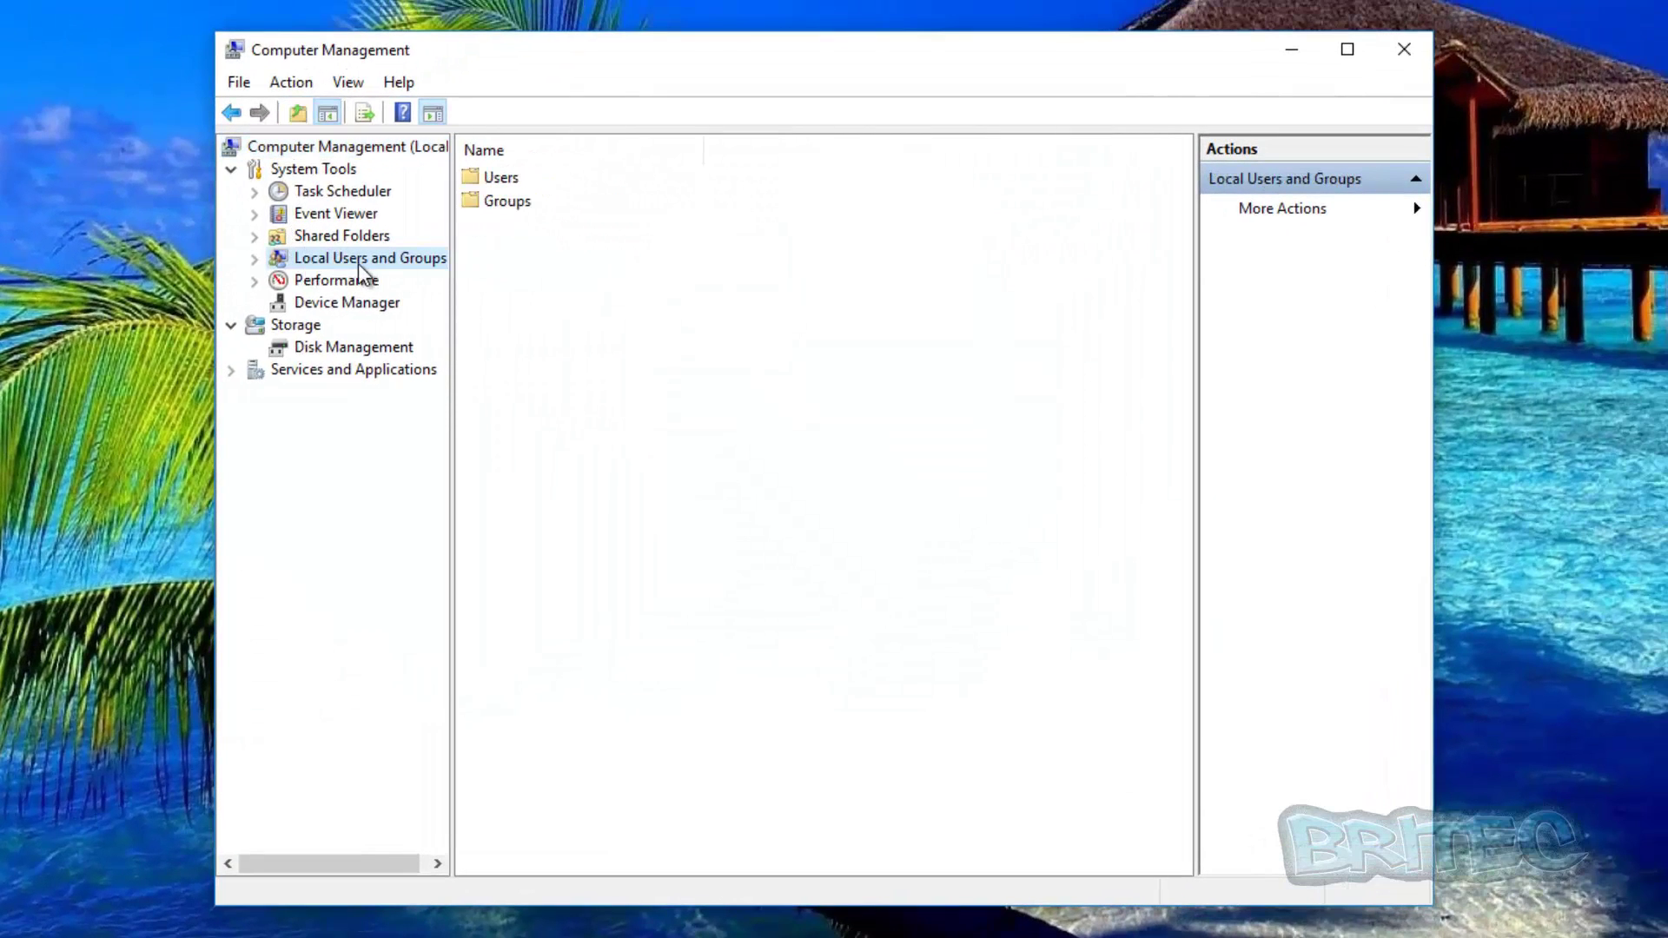
double_click(495, 180)
left_click(492, 249)
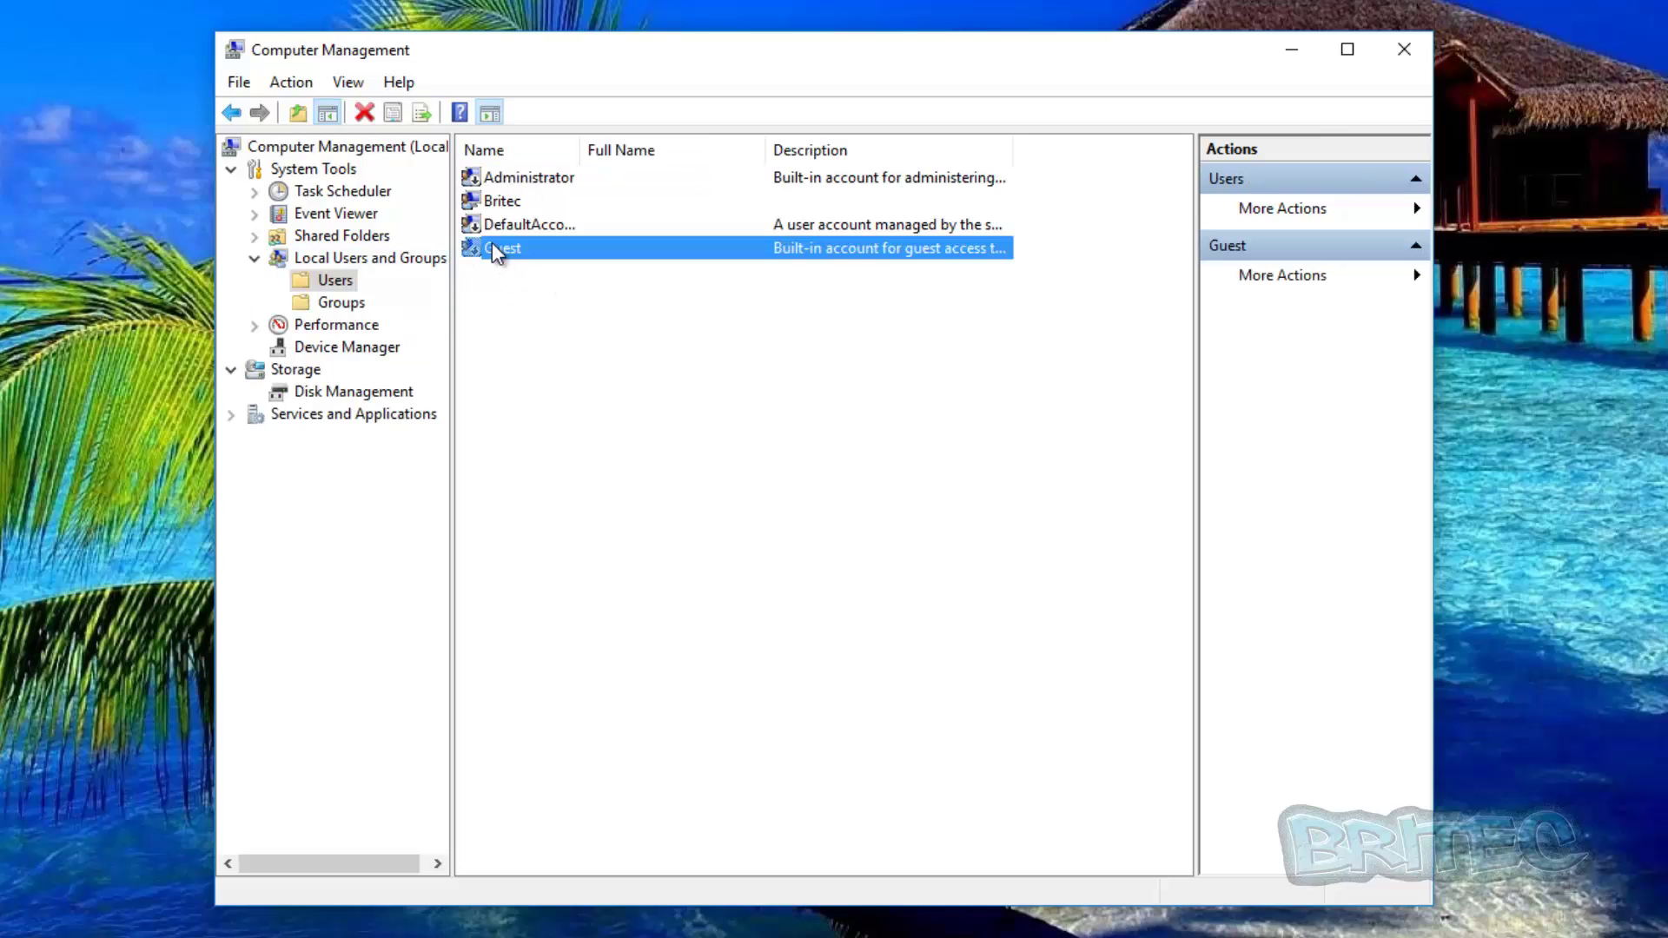
right_click(513, 248)
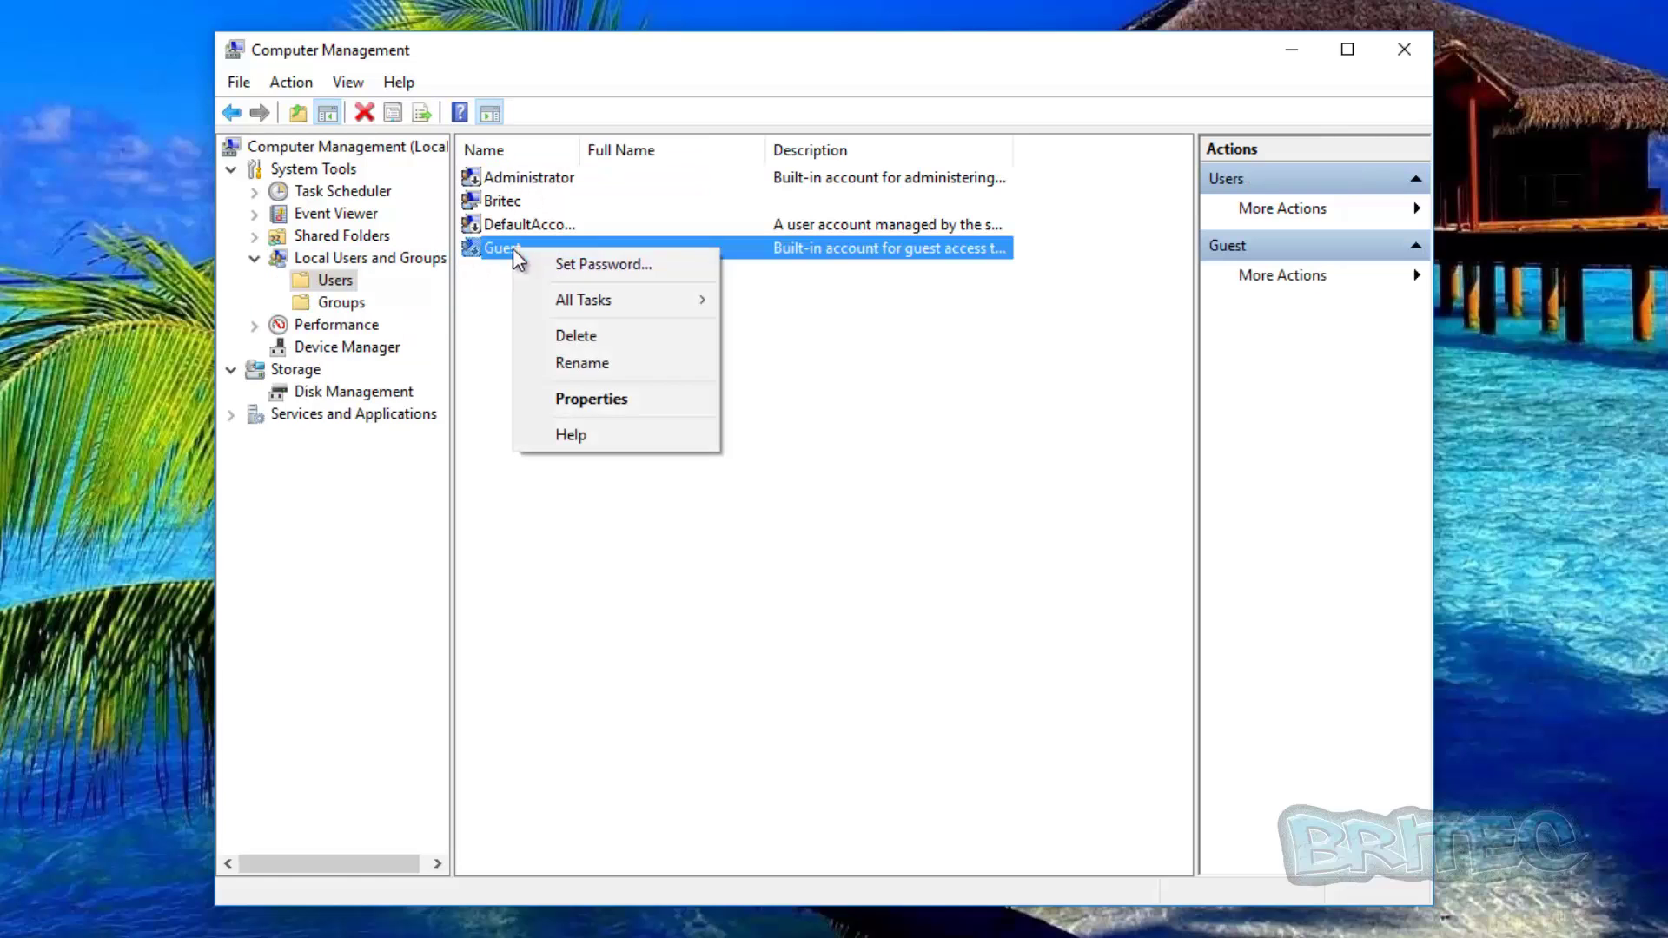
left_click(589, 406)
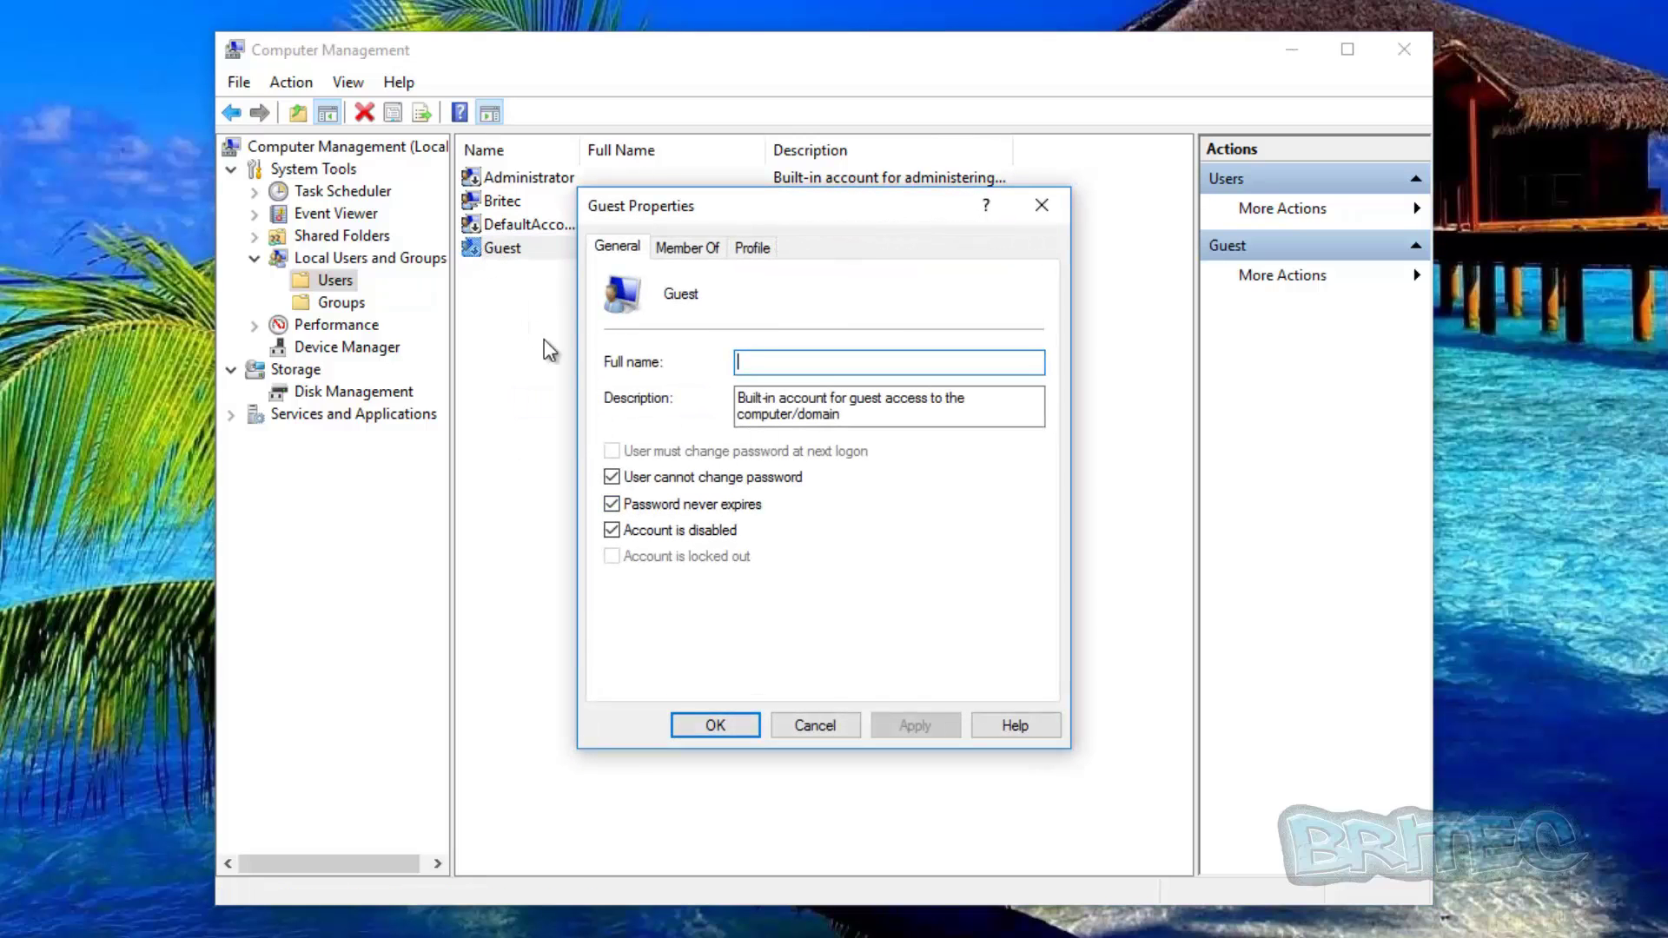
left_click(612, 530)
left_click(717, 726)
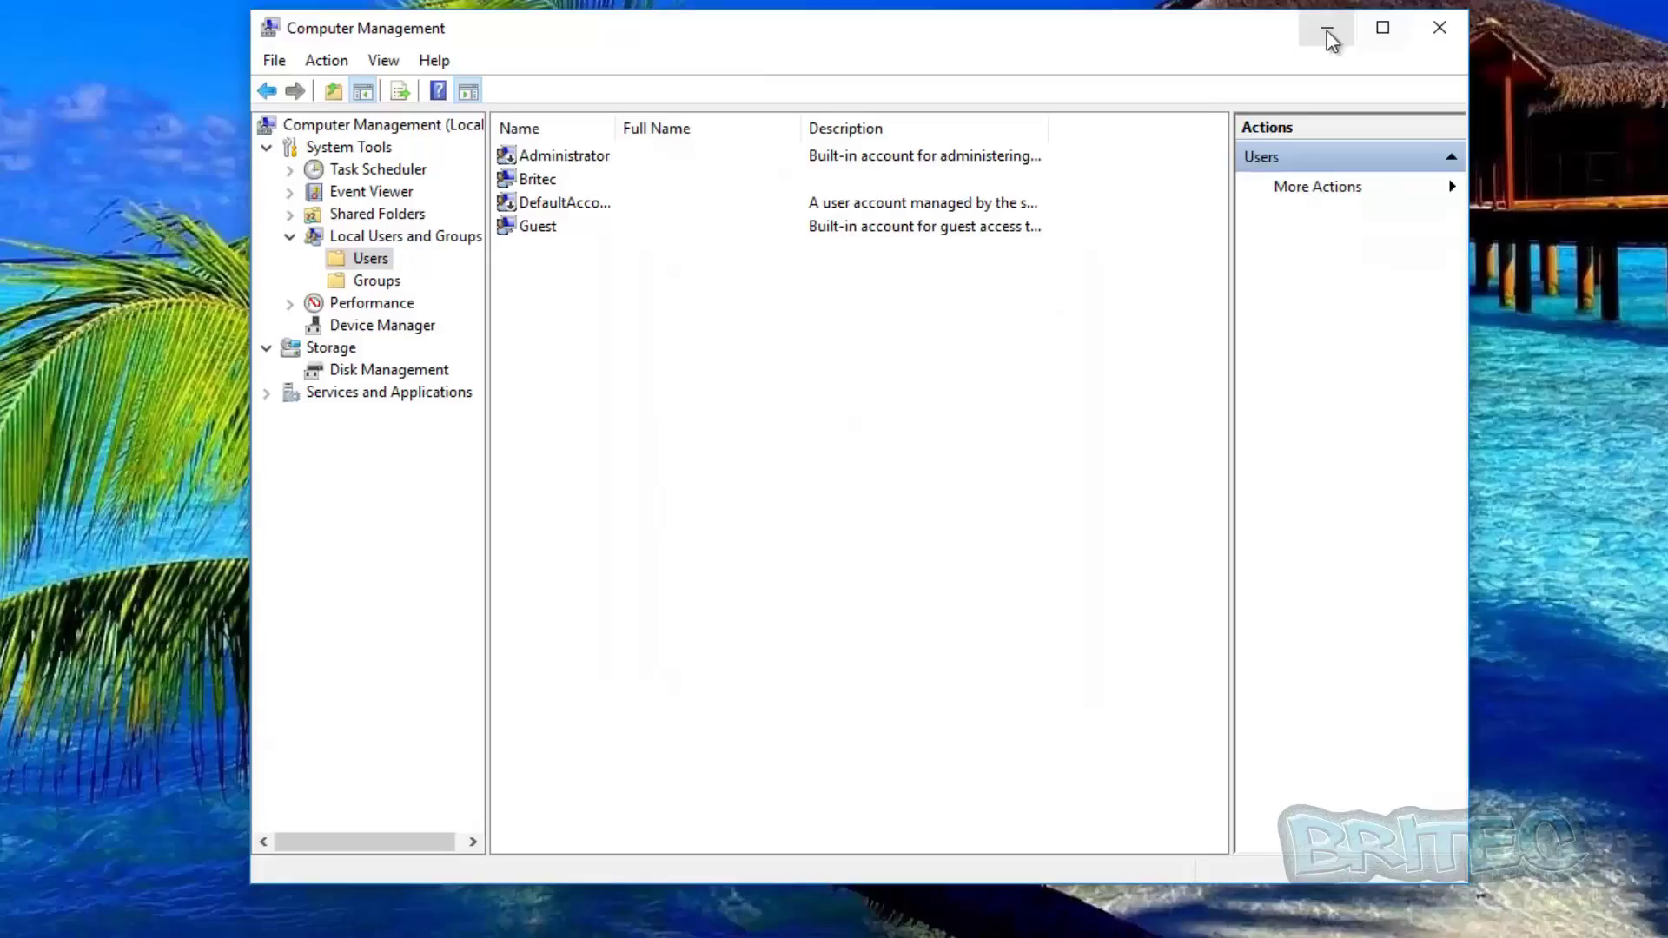
- Minimize Computer Management, switch to Guest from Start, then sign back into the original account
left_click(1292, 49)
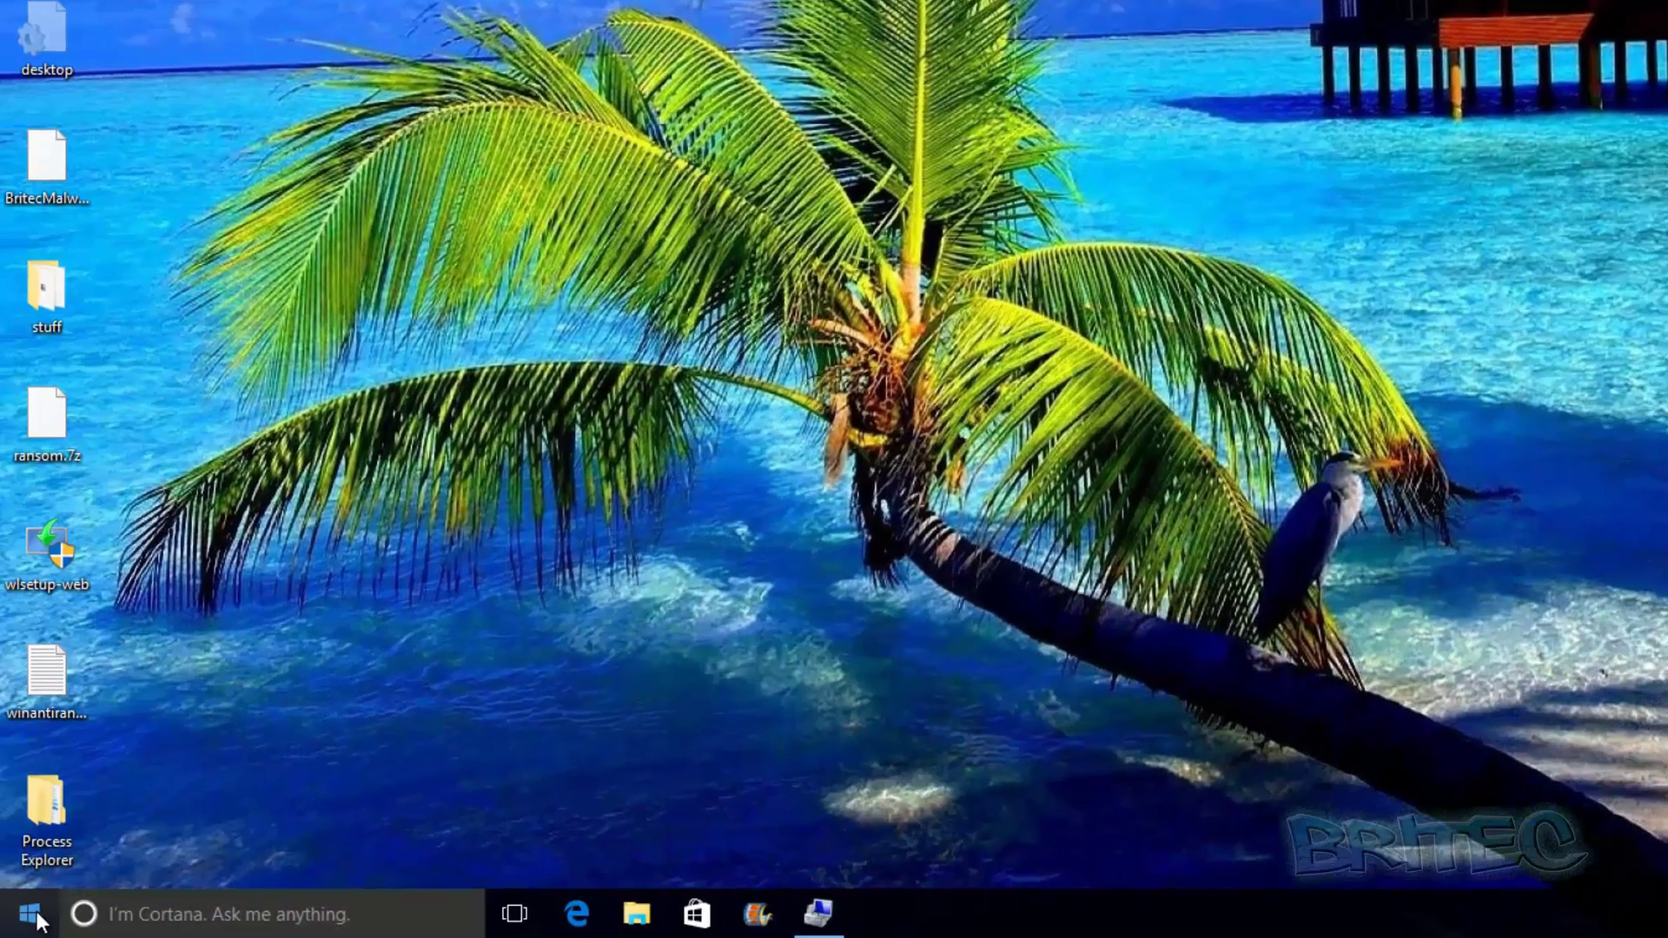
left_click(30, 913)
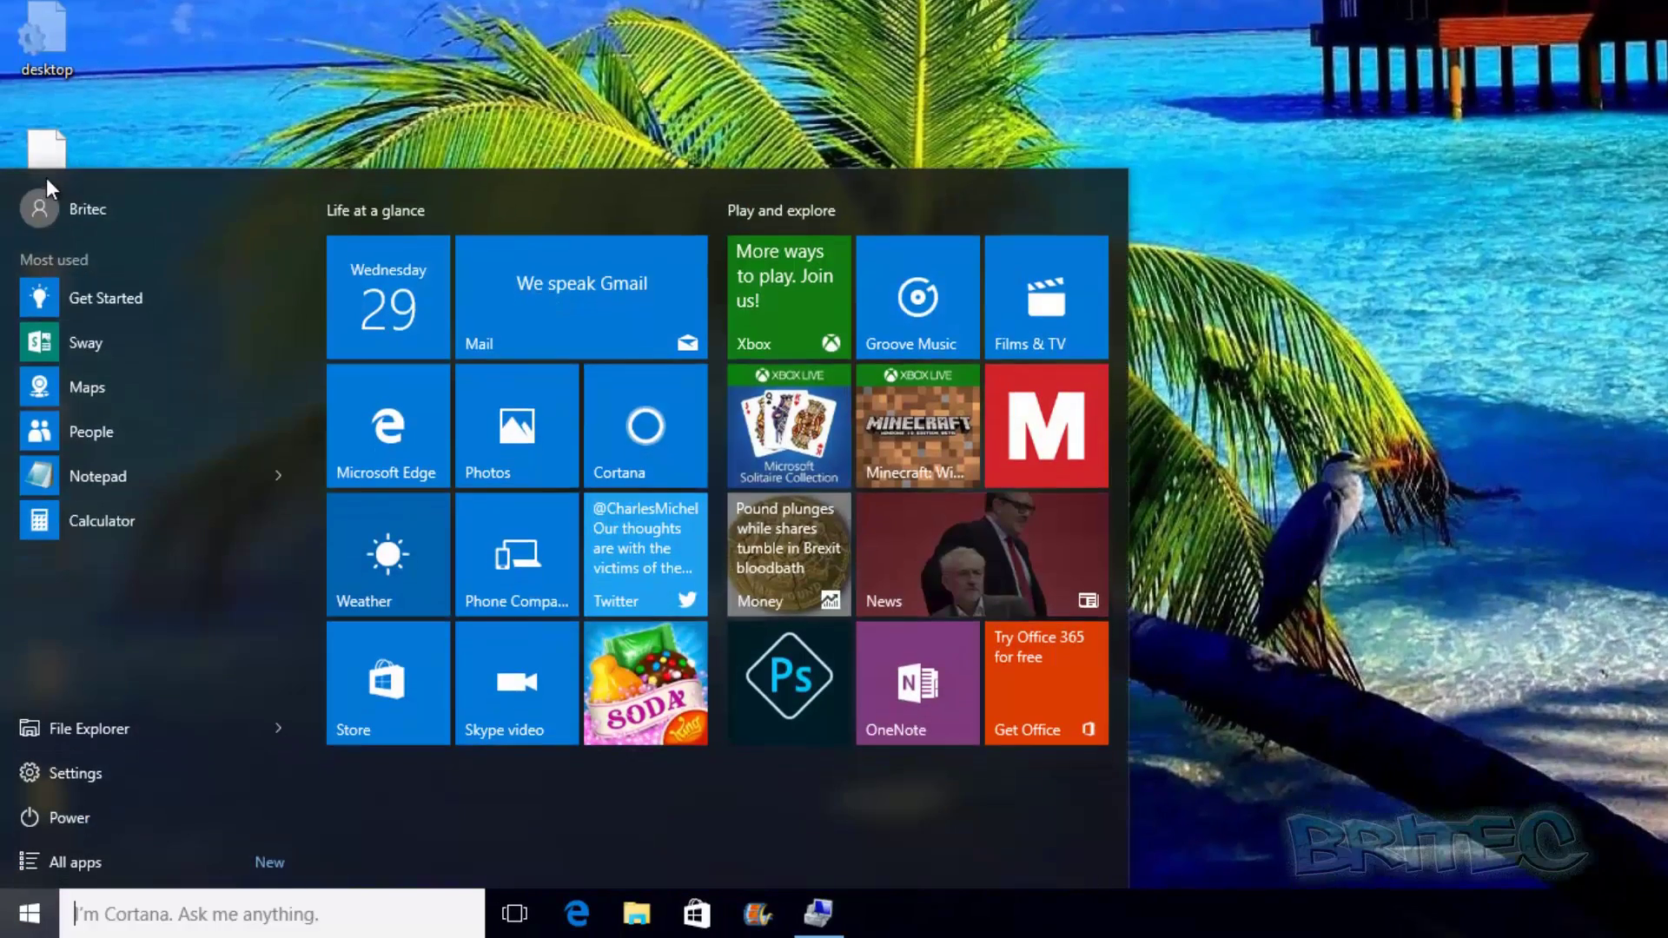
left_click(40, 199)
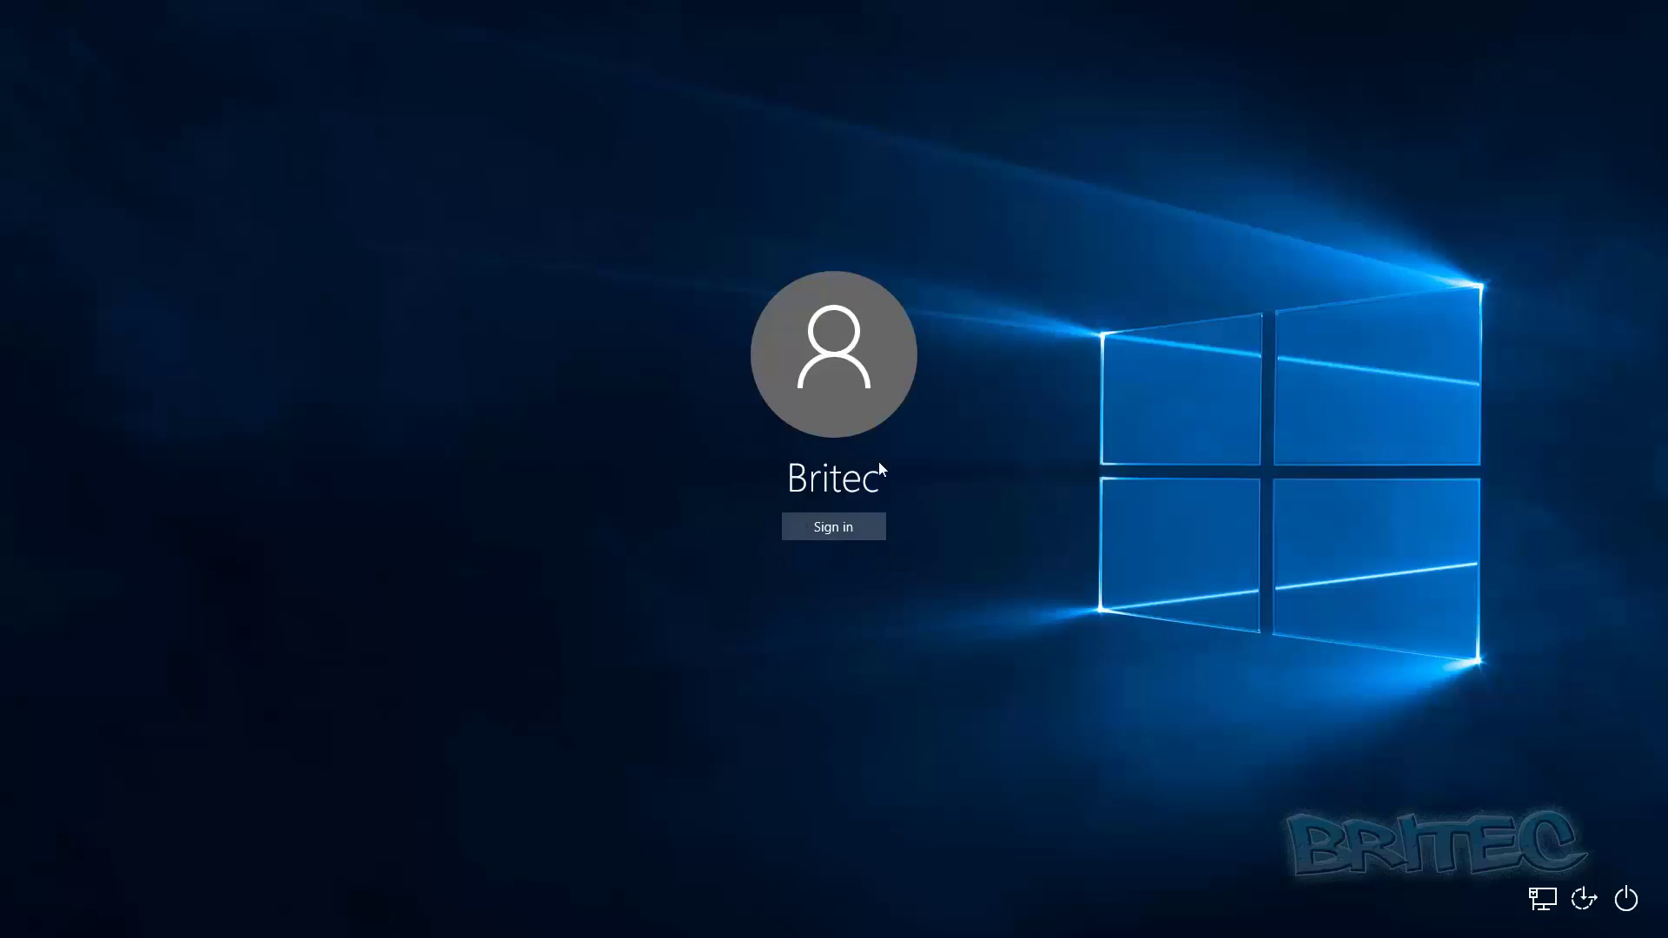
left_click(857, 532)
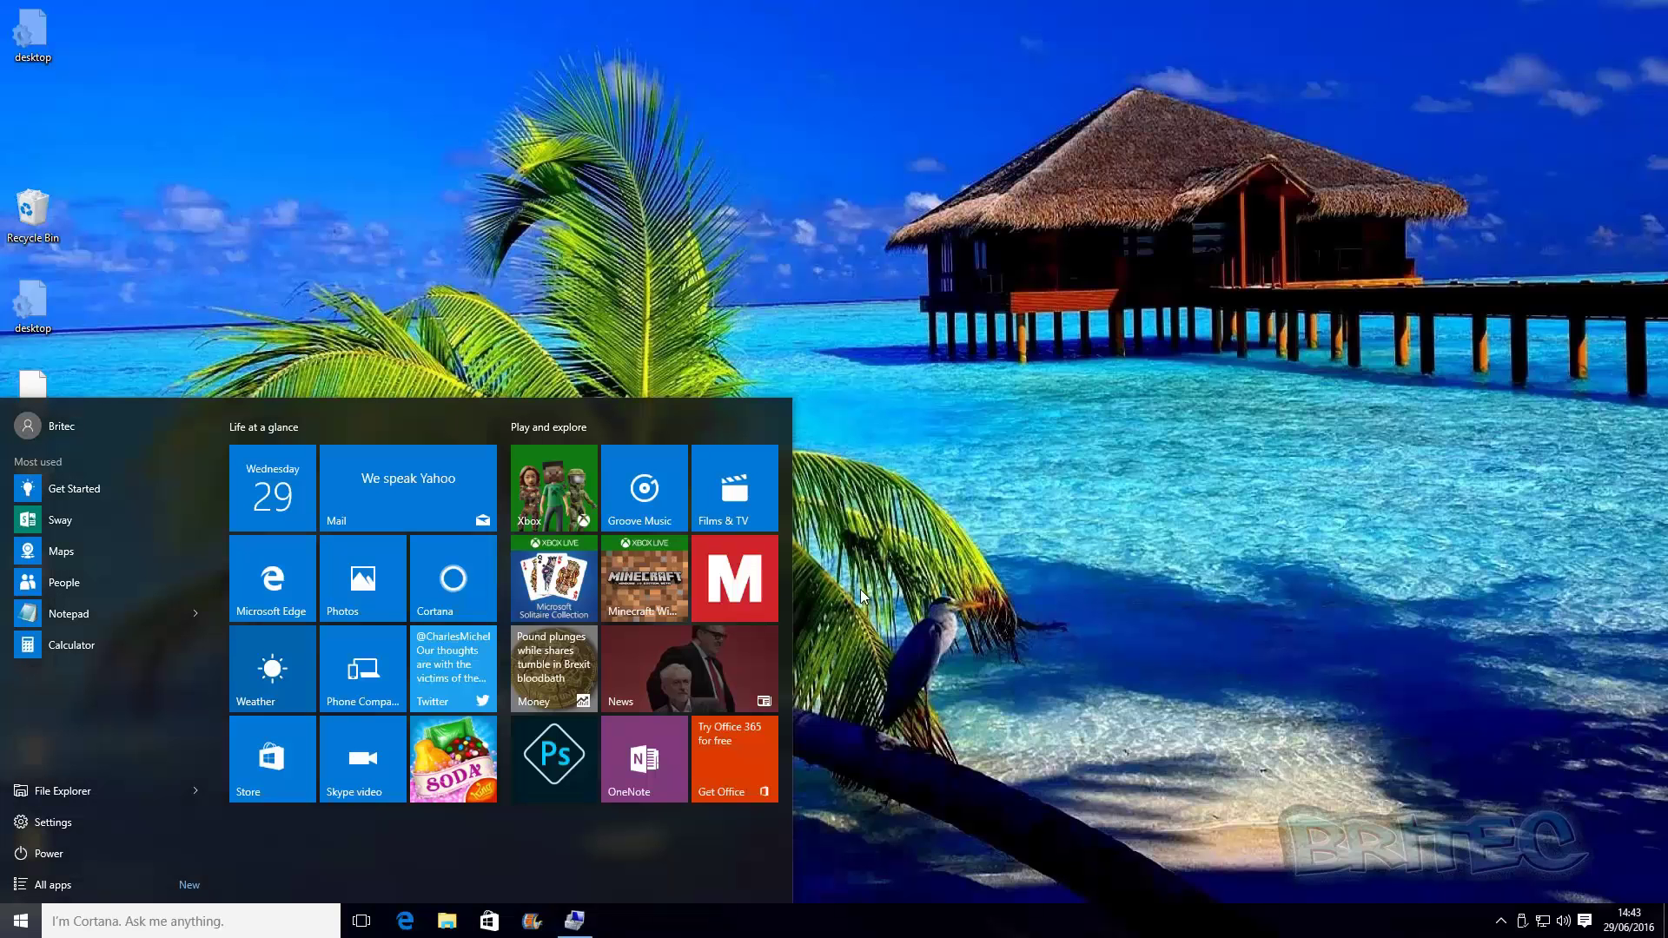
left_click(946, 674)
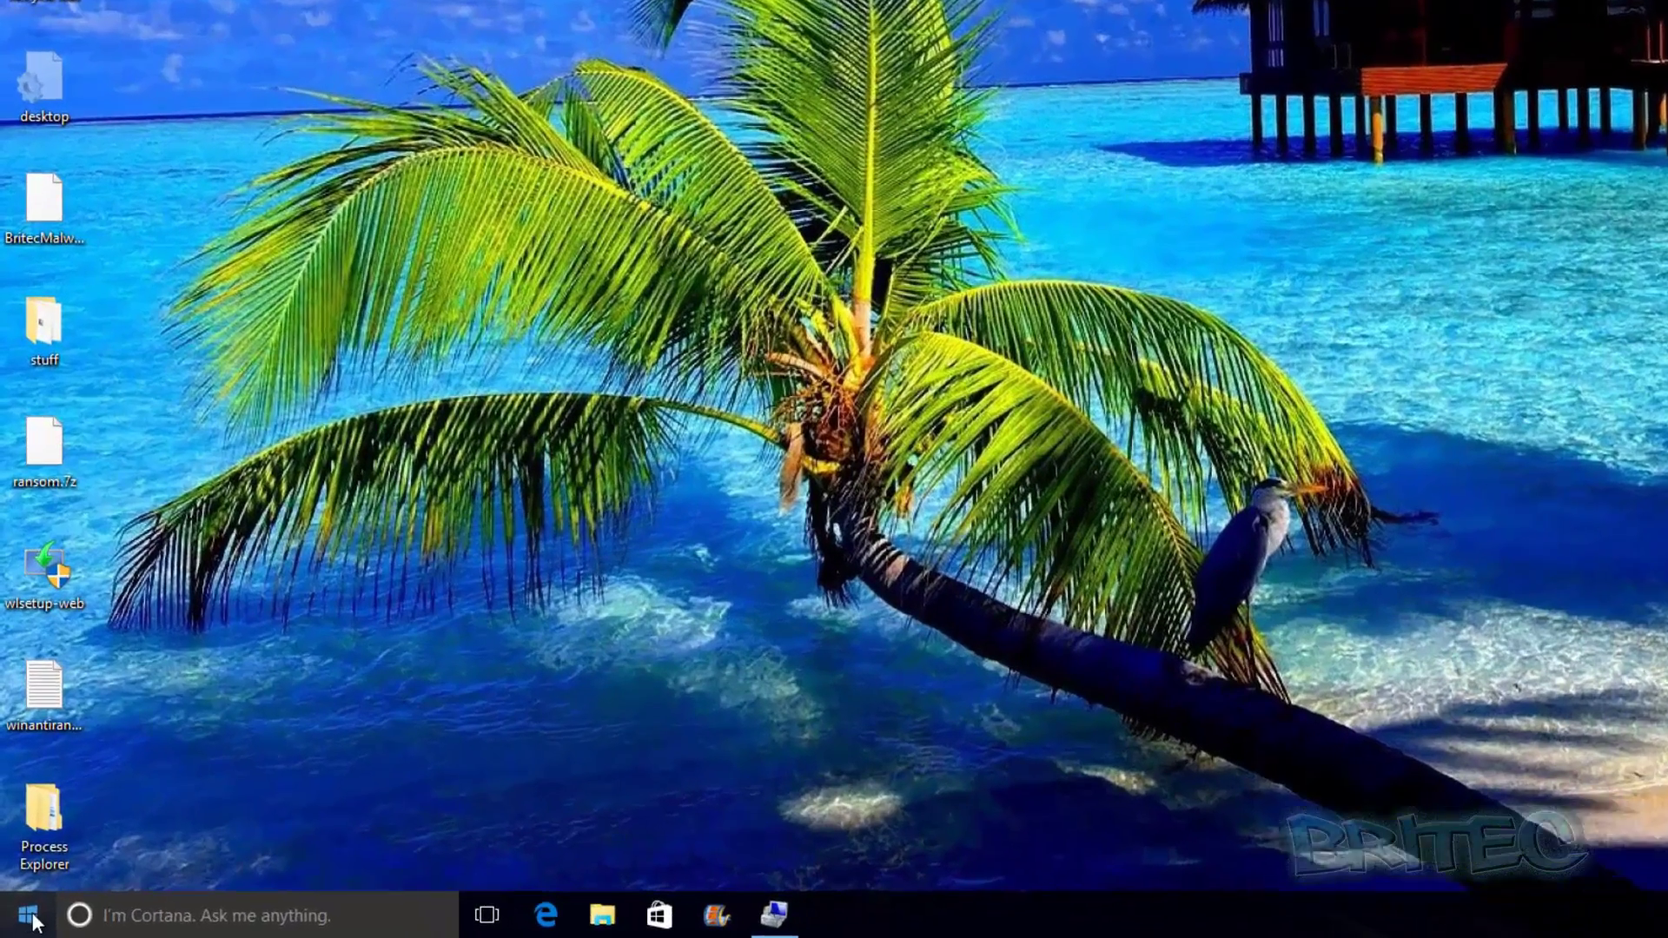
- Reopen Computer Management and list the users under Local Users and Groups
right_click(22, 922)
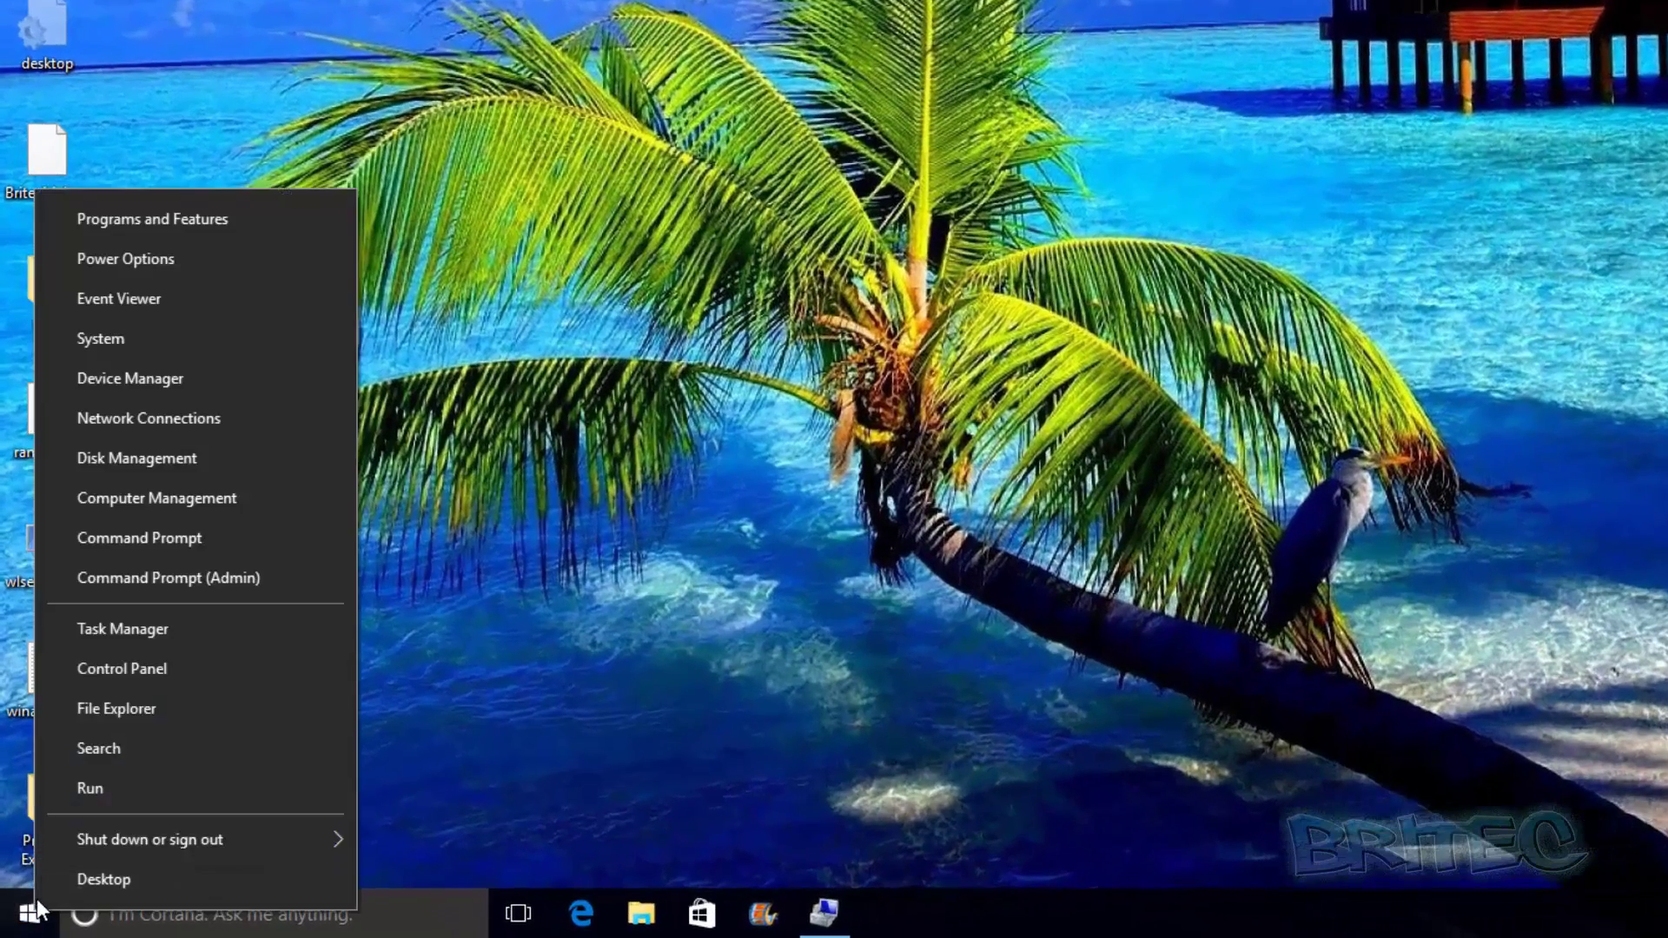
left_click(159, 507)
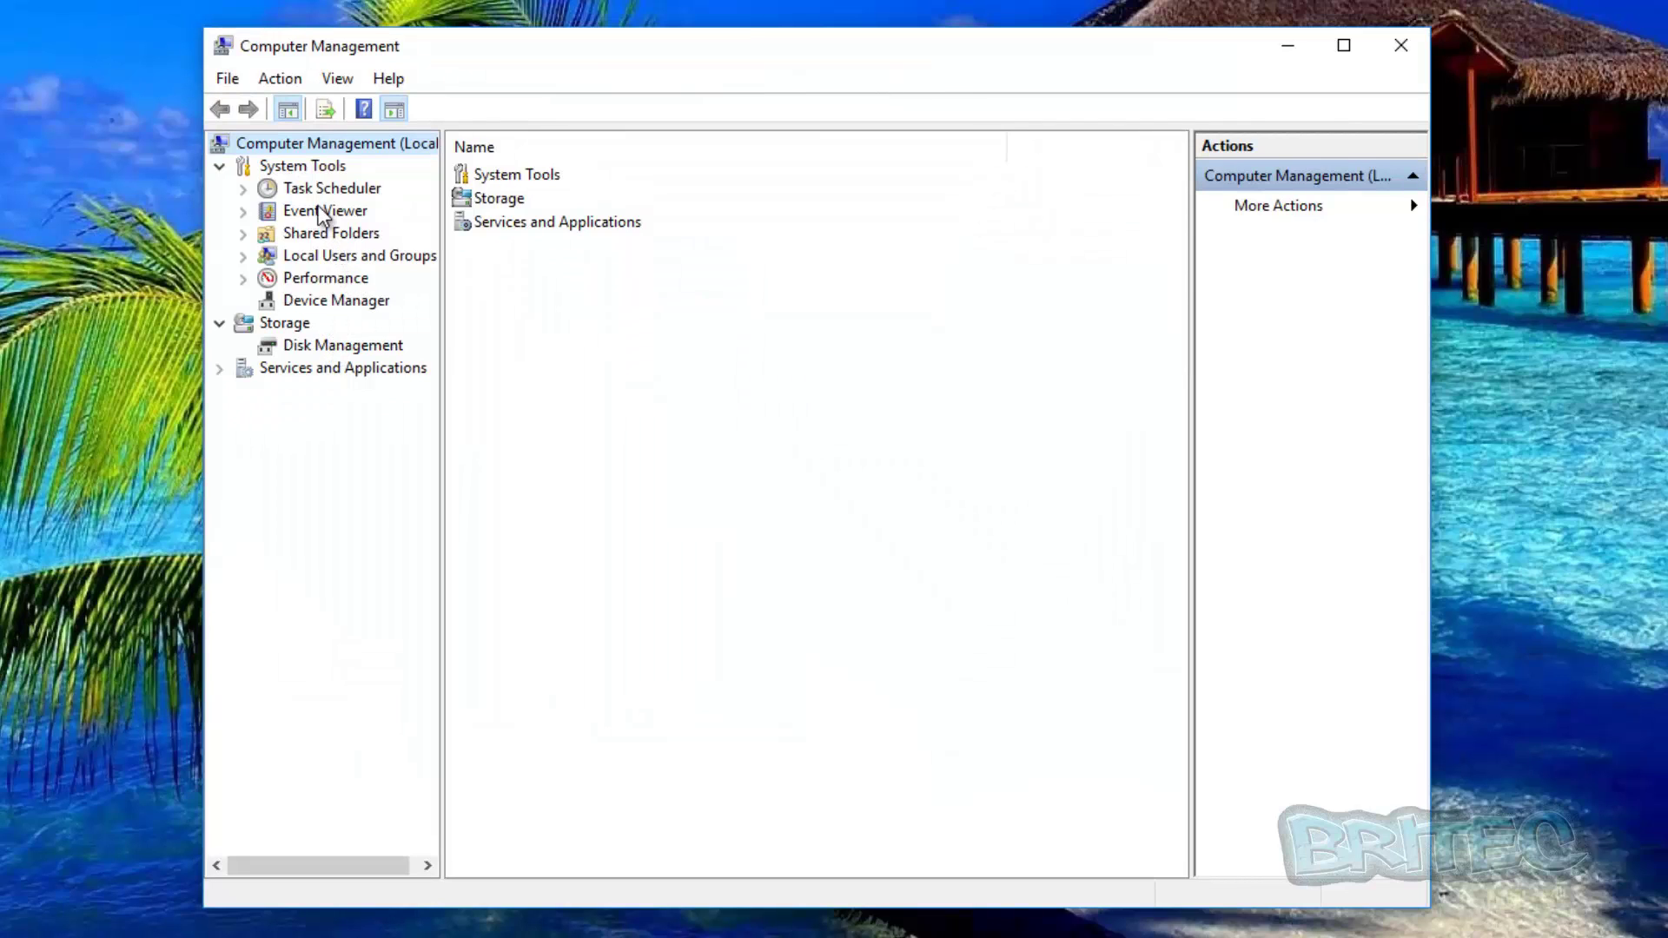
left_click(318, 257)
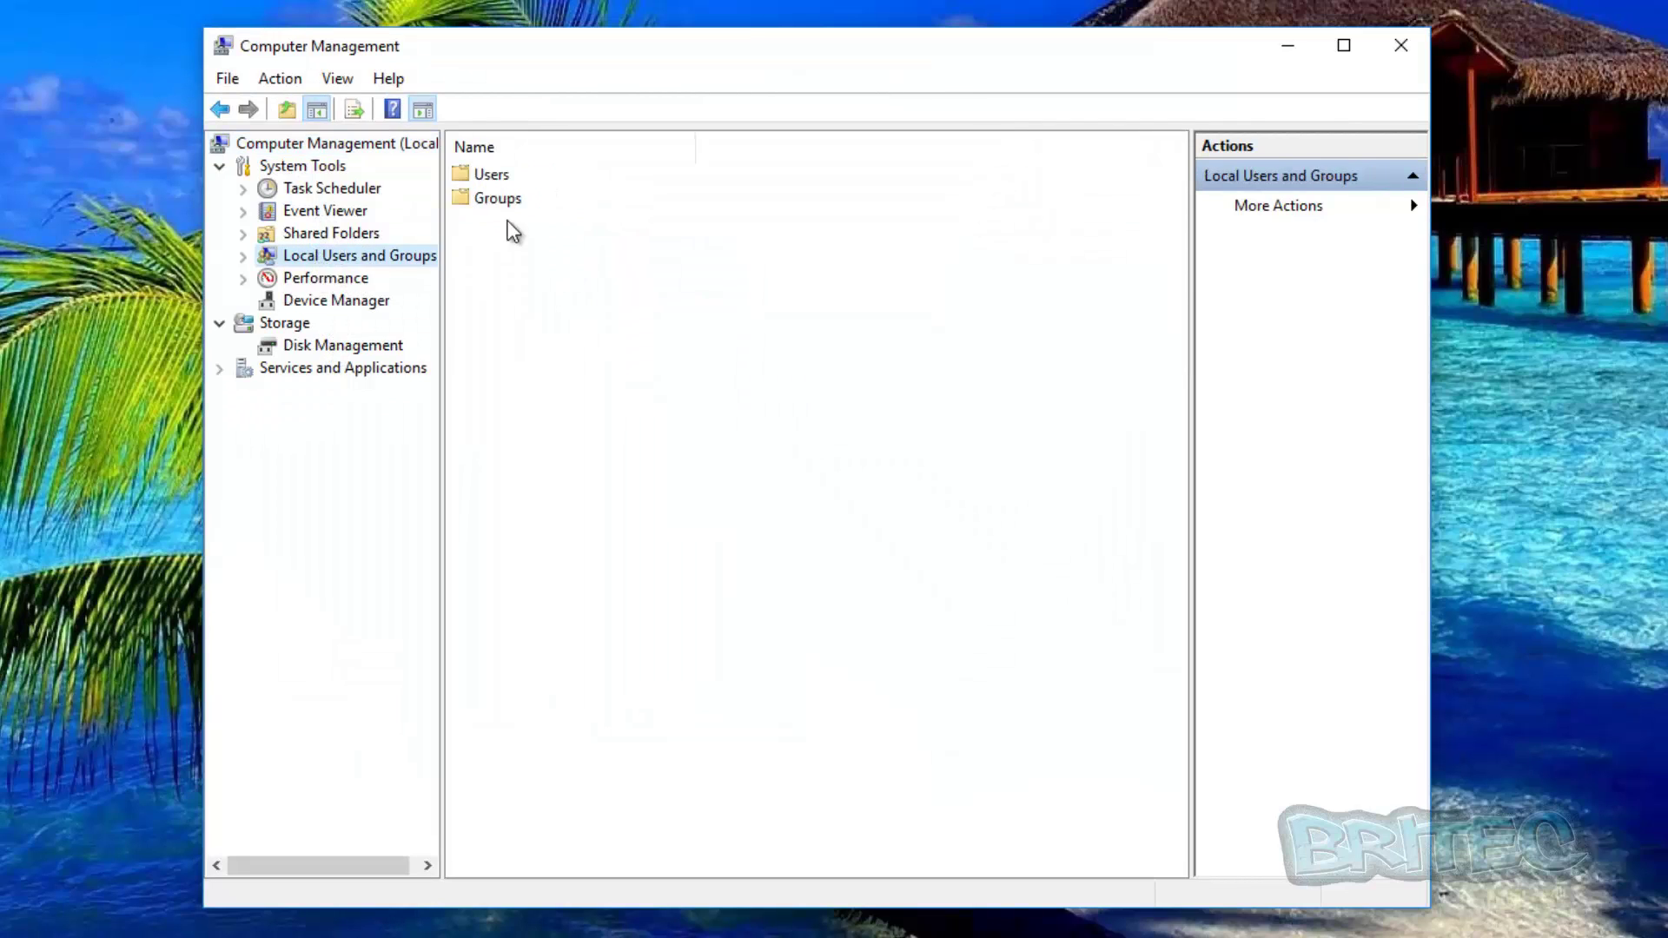
left_click(493, 180)
double_click(493, 178)
- Tick 'Account is disabled' in the Guest account's properties and confirm with OK
left_click(502, 247)
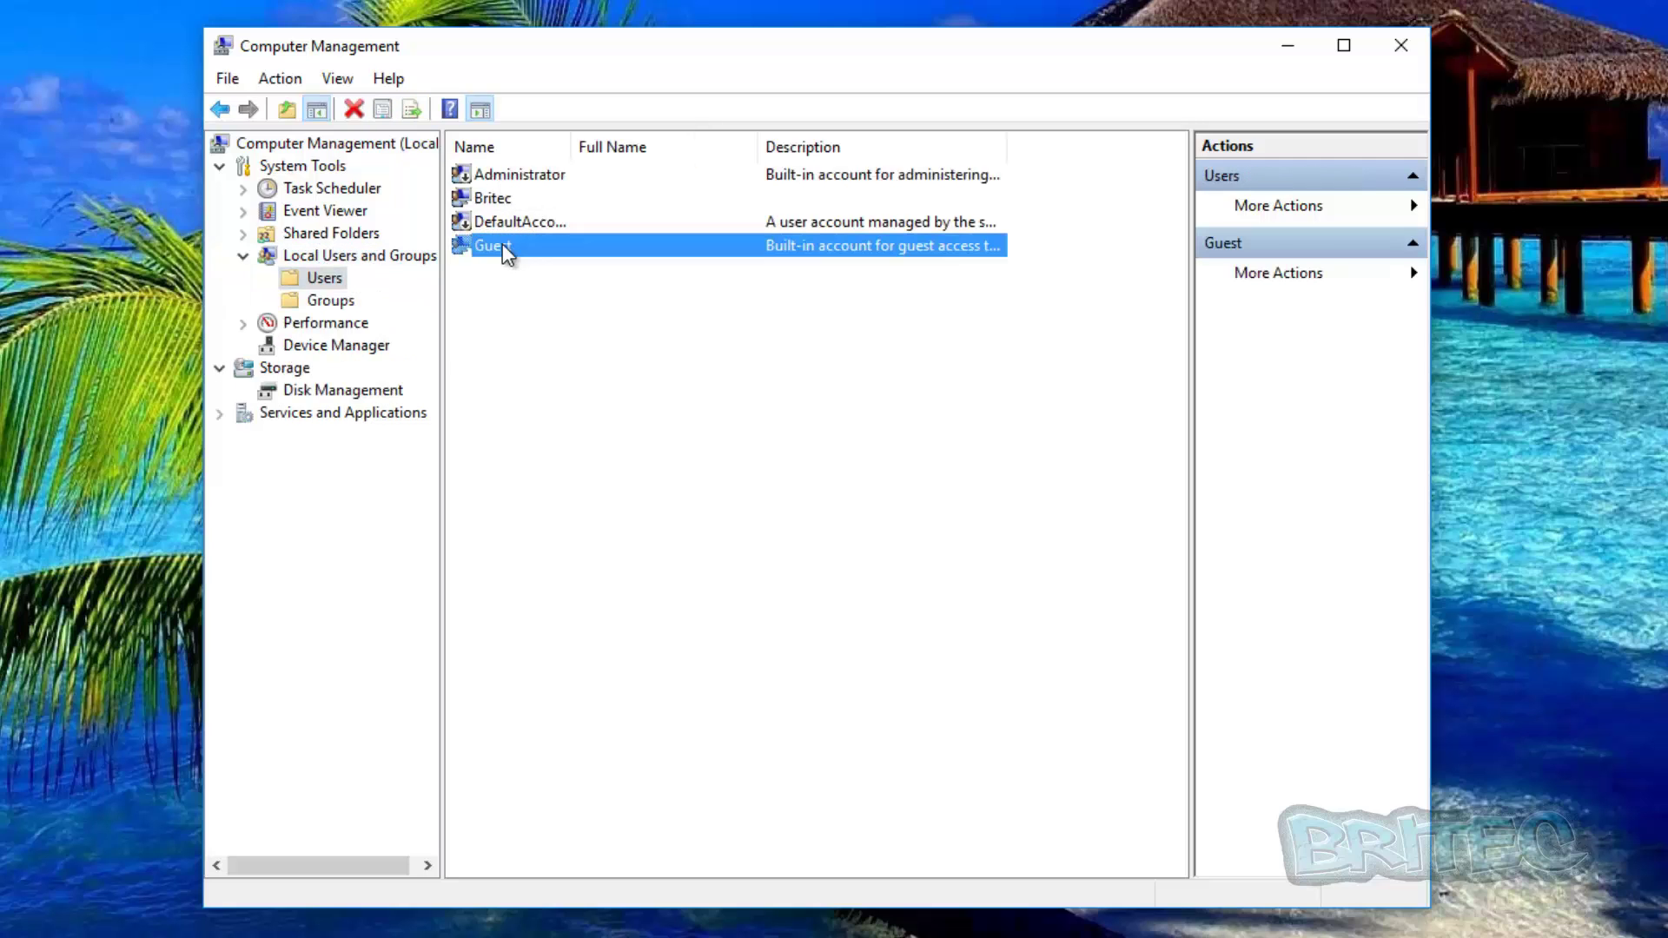
right_click(502, 244)
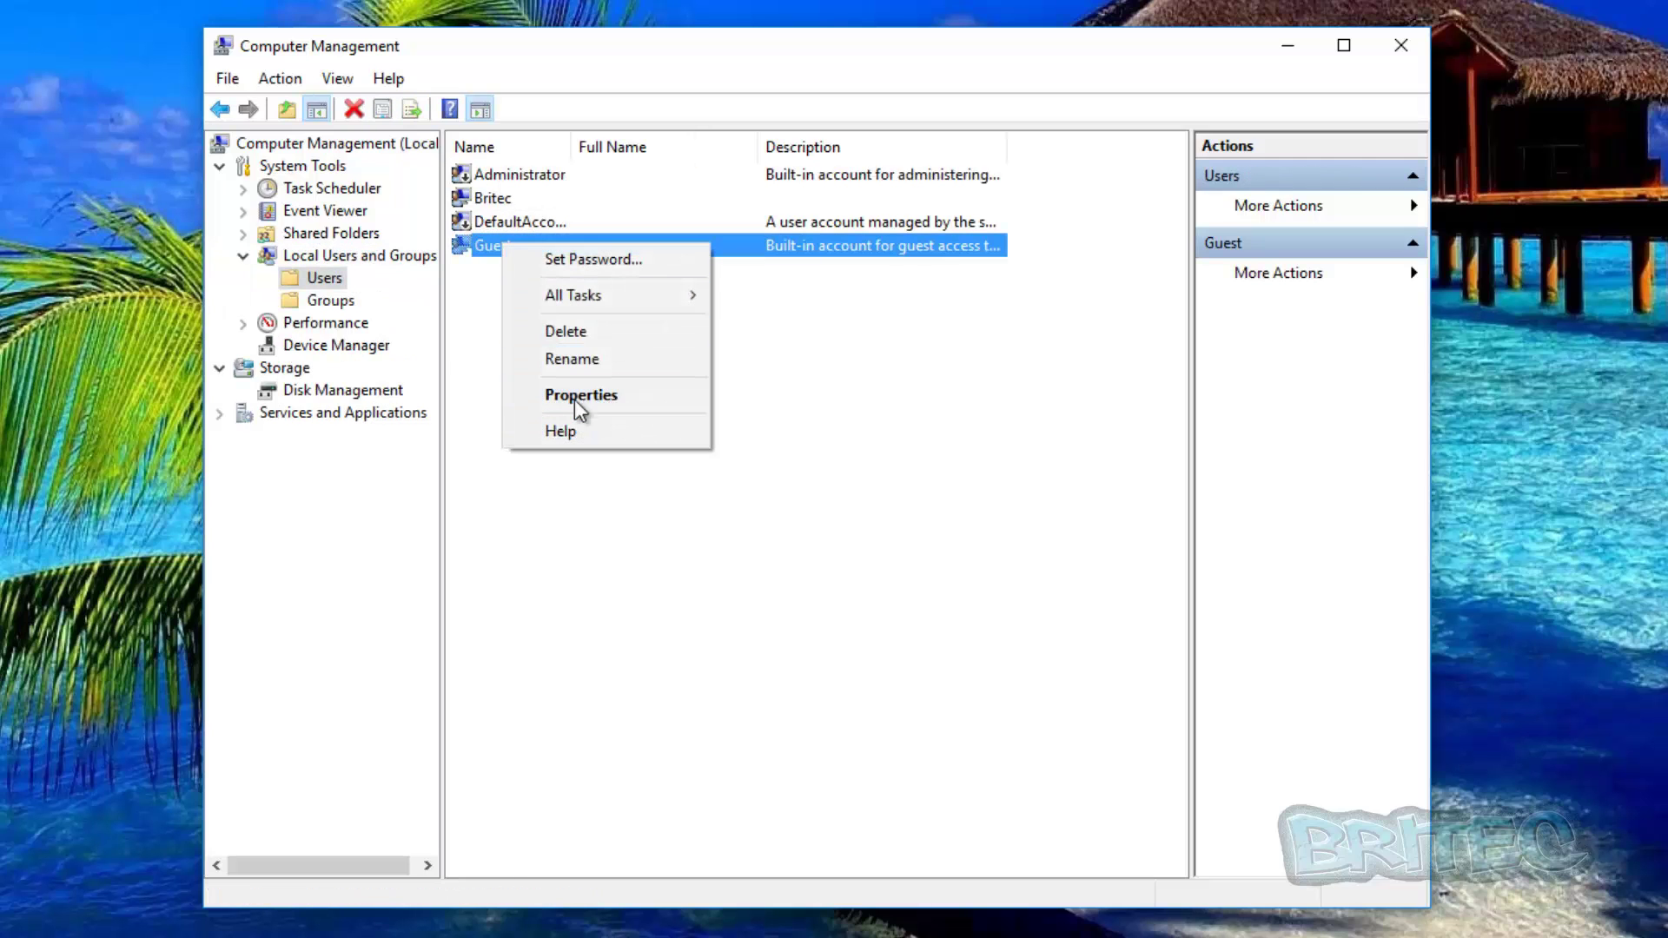
left_click(576, 396)
left_click(603, 529)
left_click(695, 726)
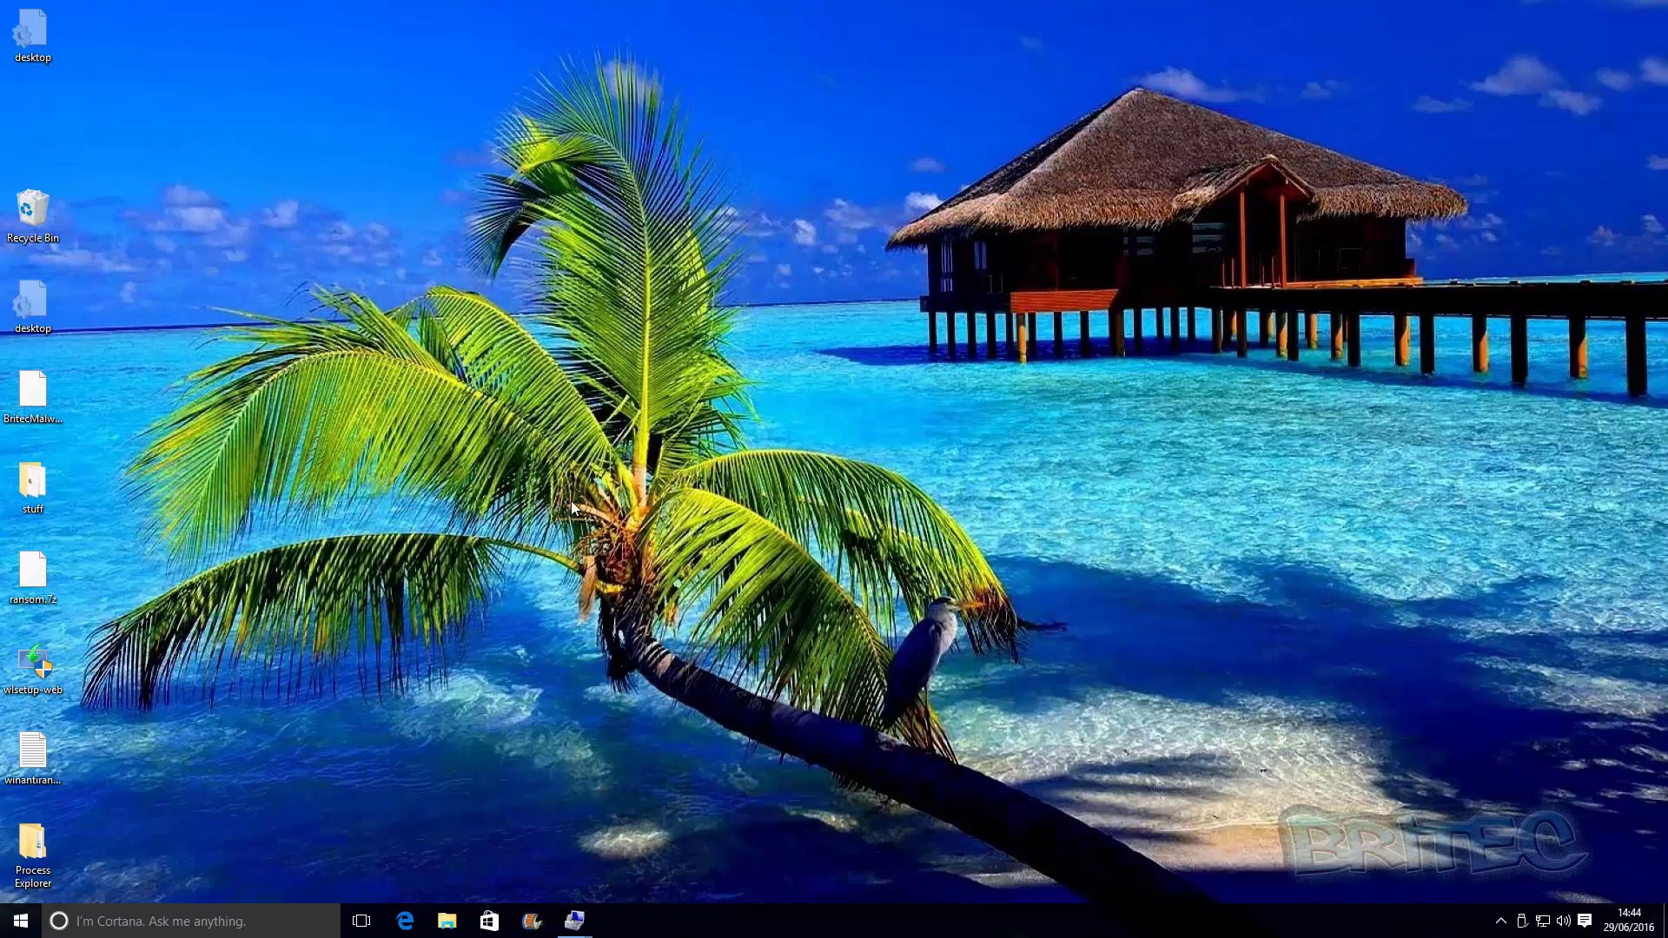
- Restore Computer Management from the taskbar and dismiss the user-list context menu
mouse_move(574, 921)
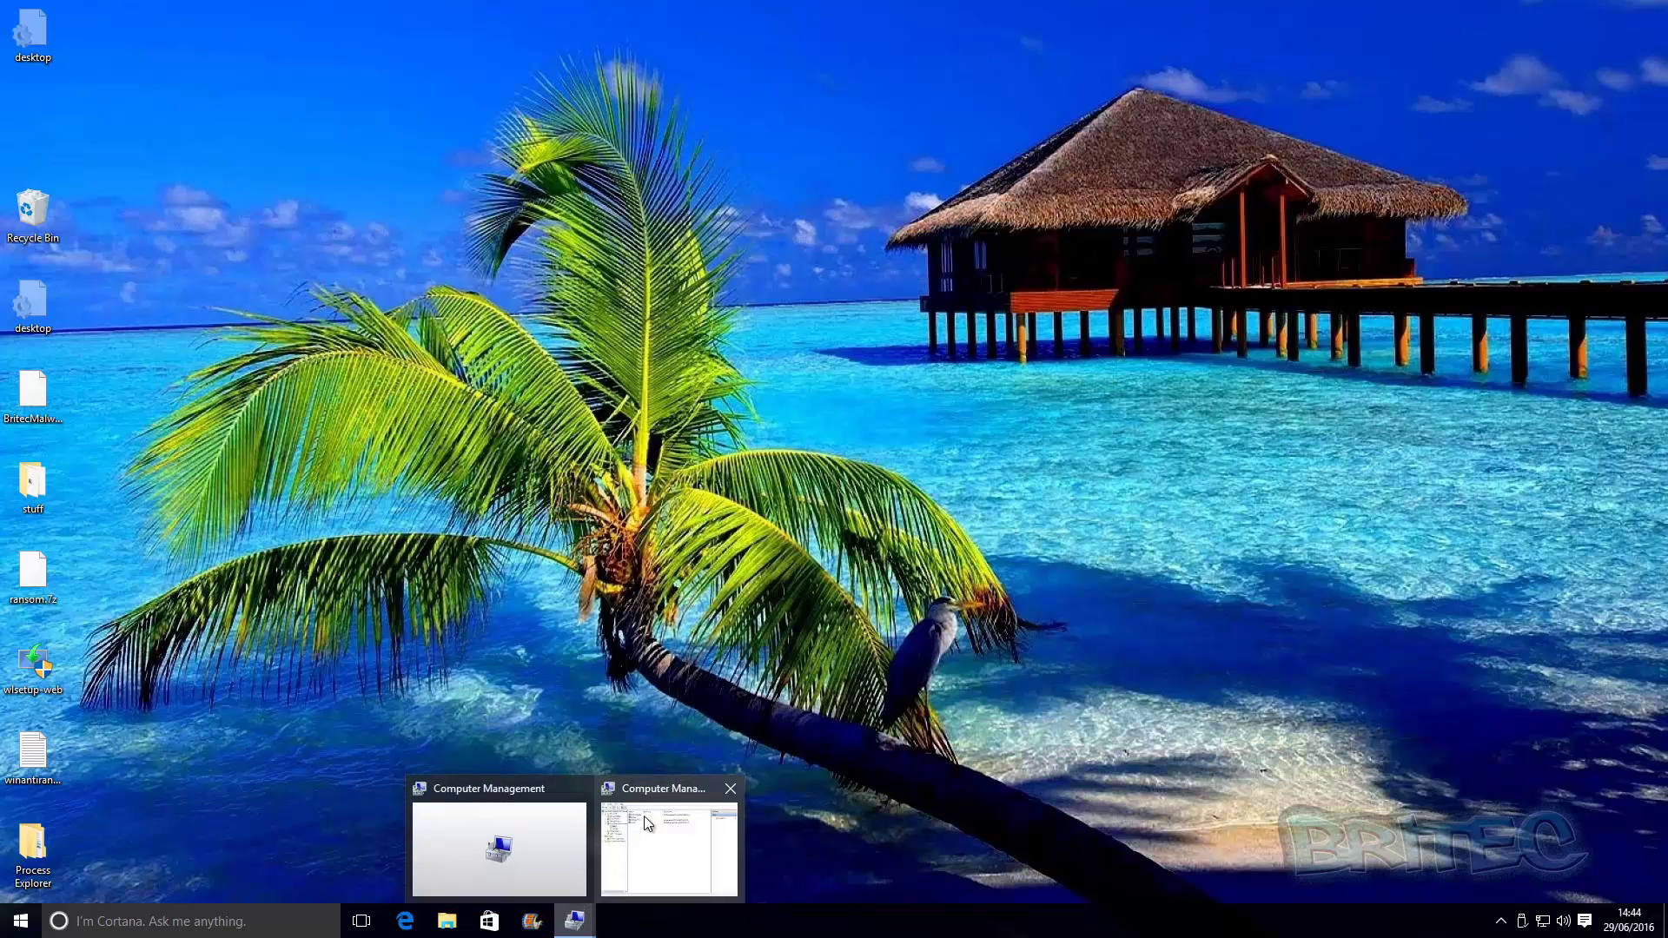
left_click(665, 843)
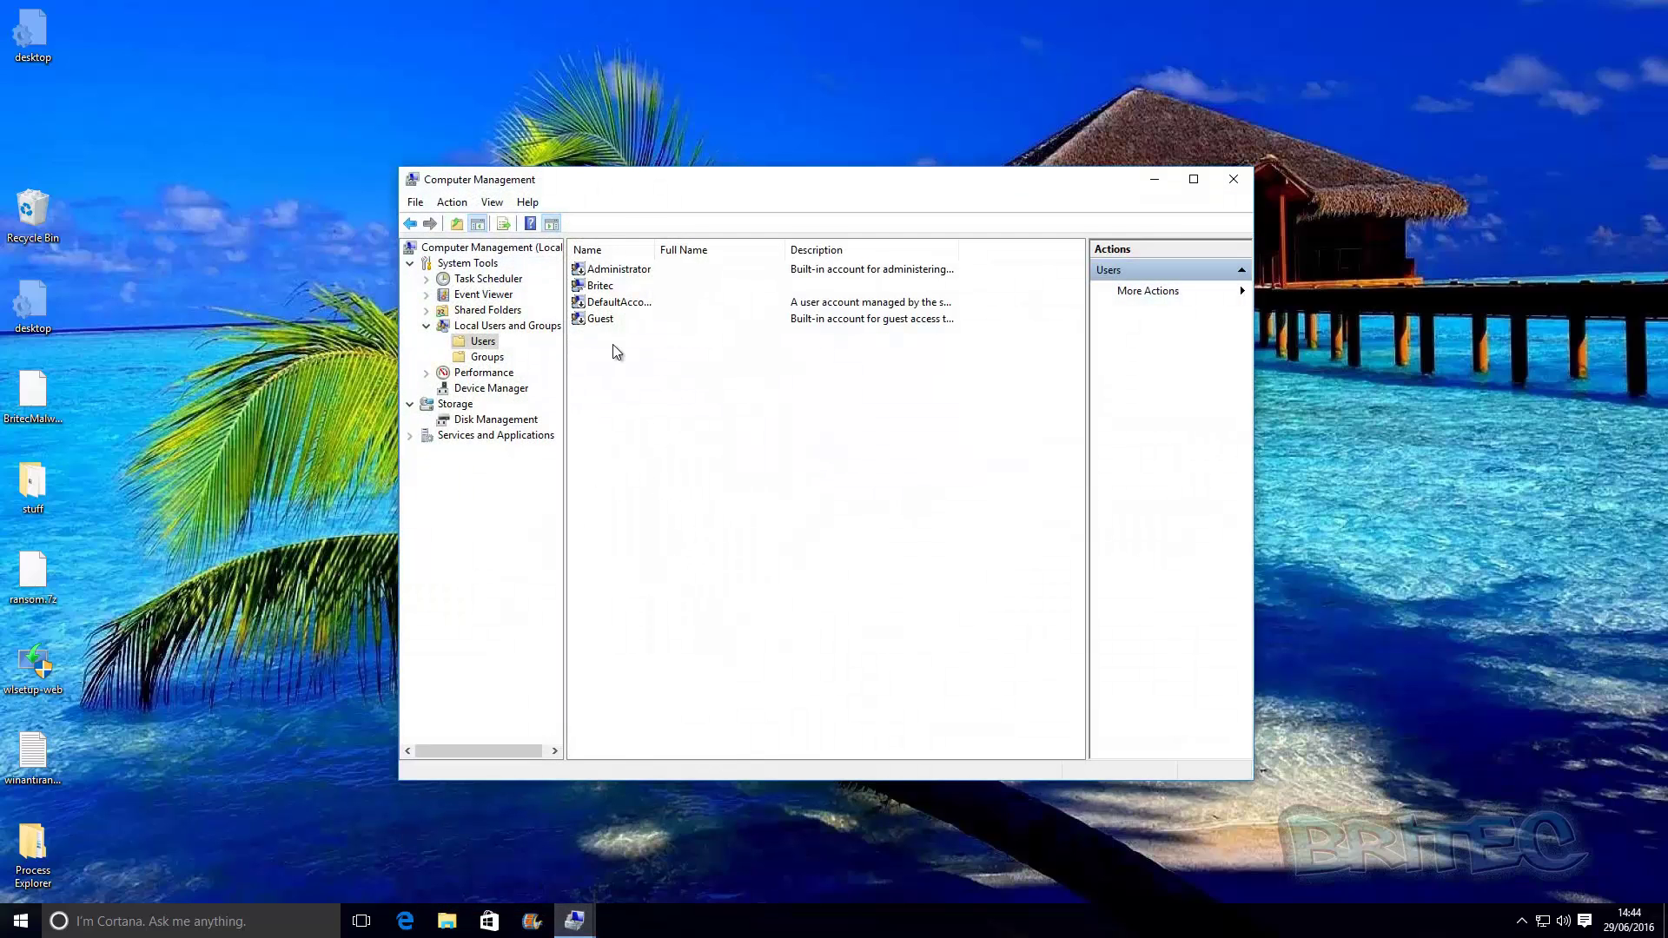
left_click(599, 321)
right_click(606, 357)
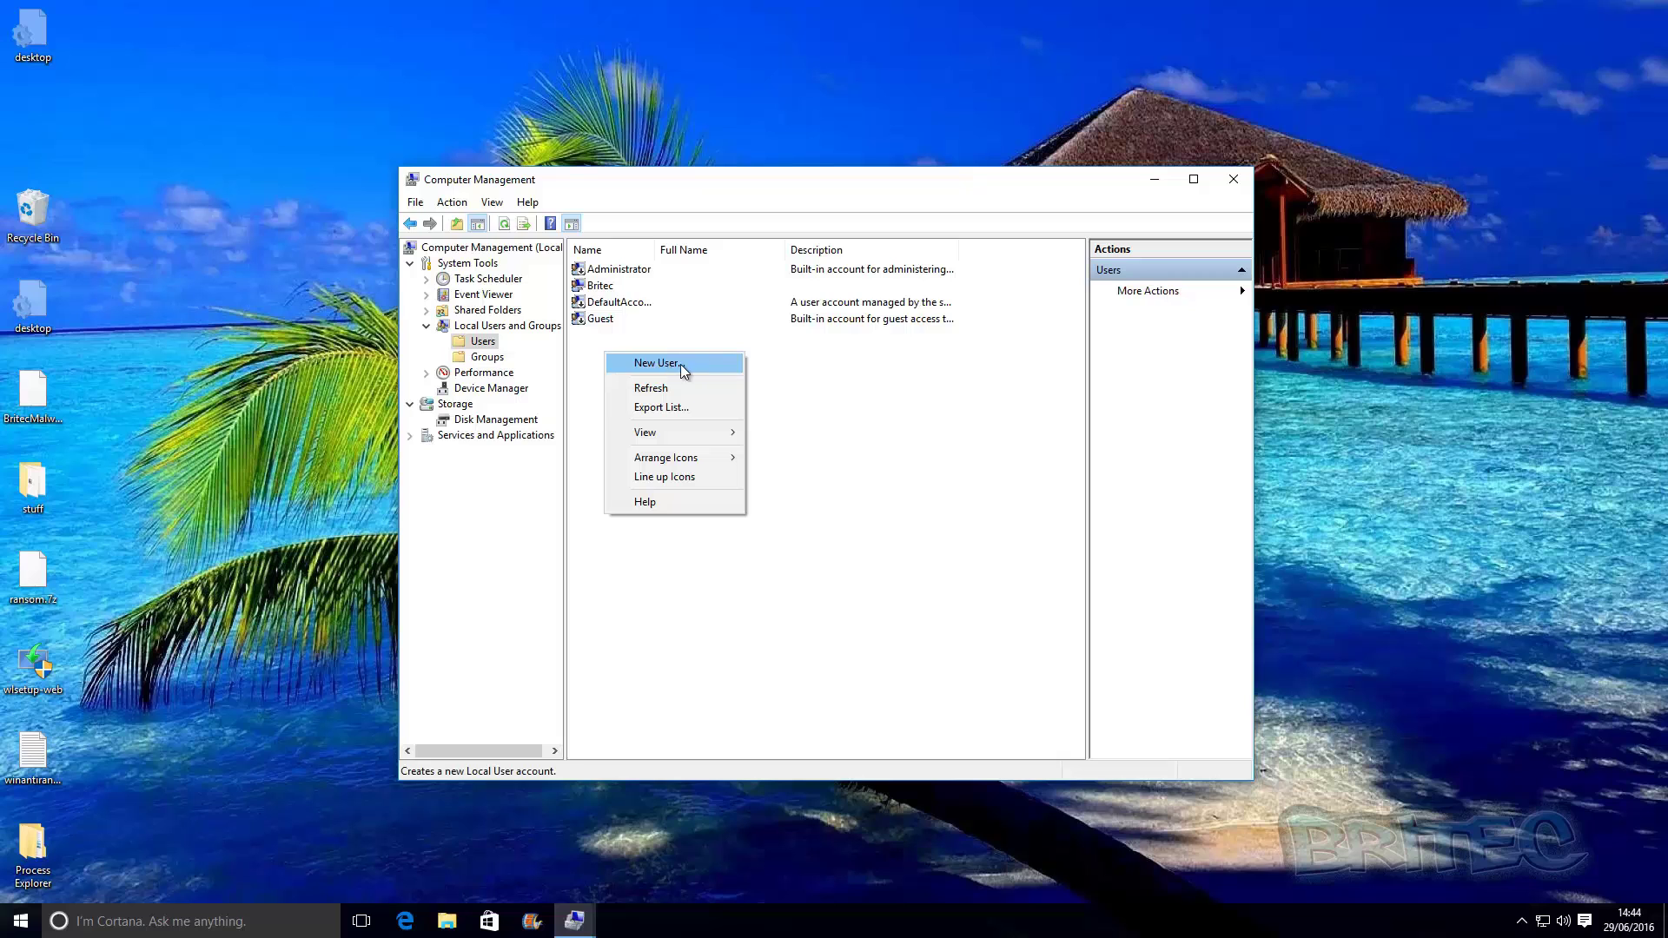
left_click(886, 565)
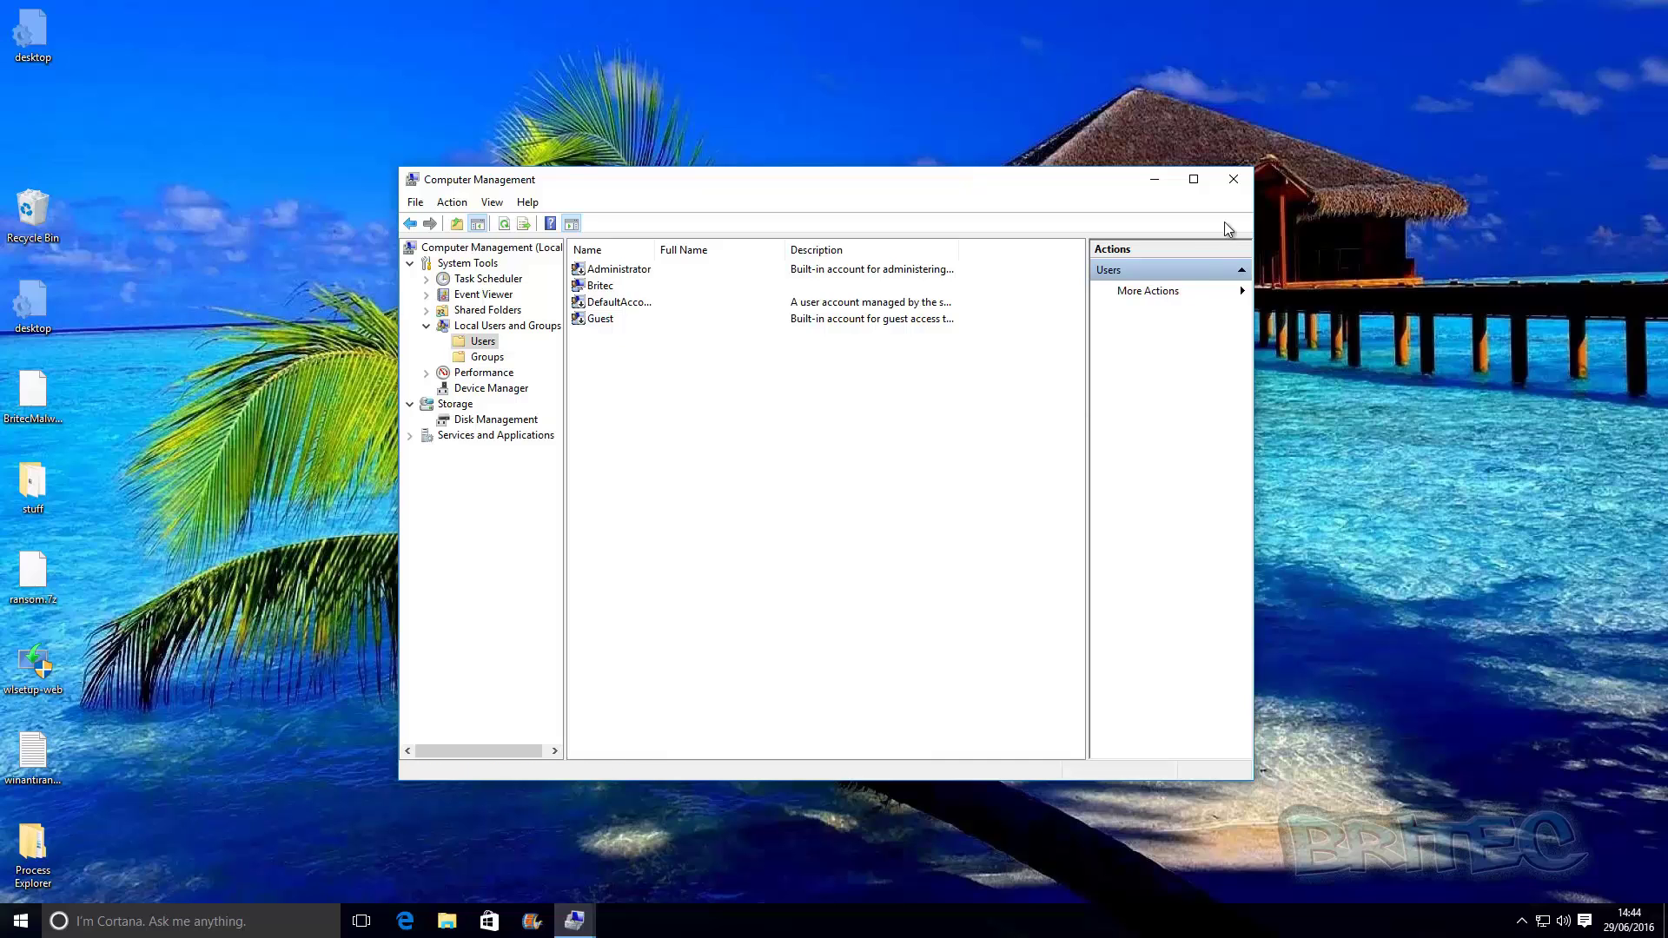
- Open Command Prompt (Admin) via Win+X and type 'net user Visitor /add /active:yes'
left_click(1155, 181)
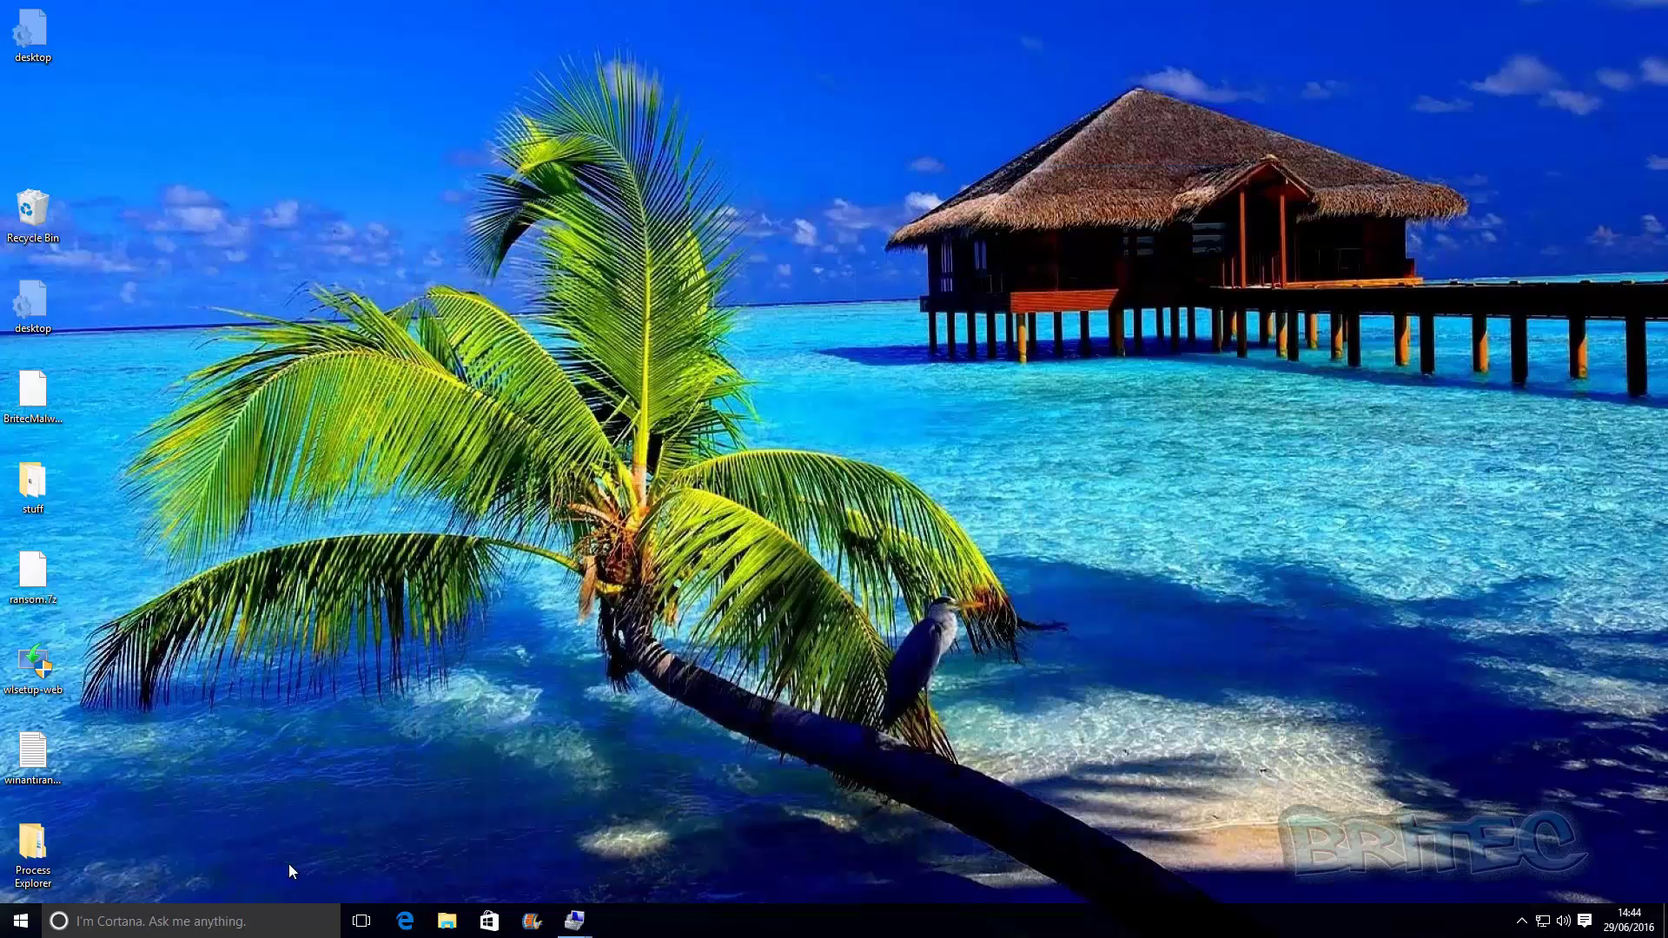
right_click(21, 923)
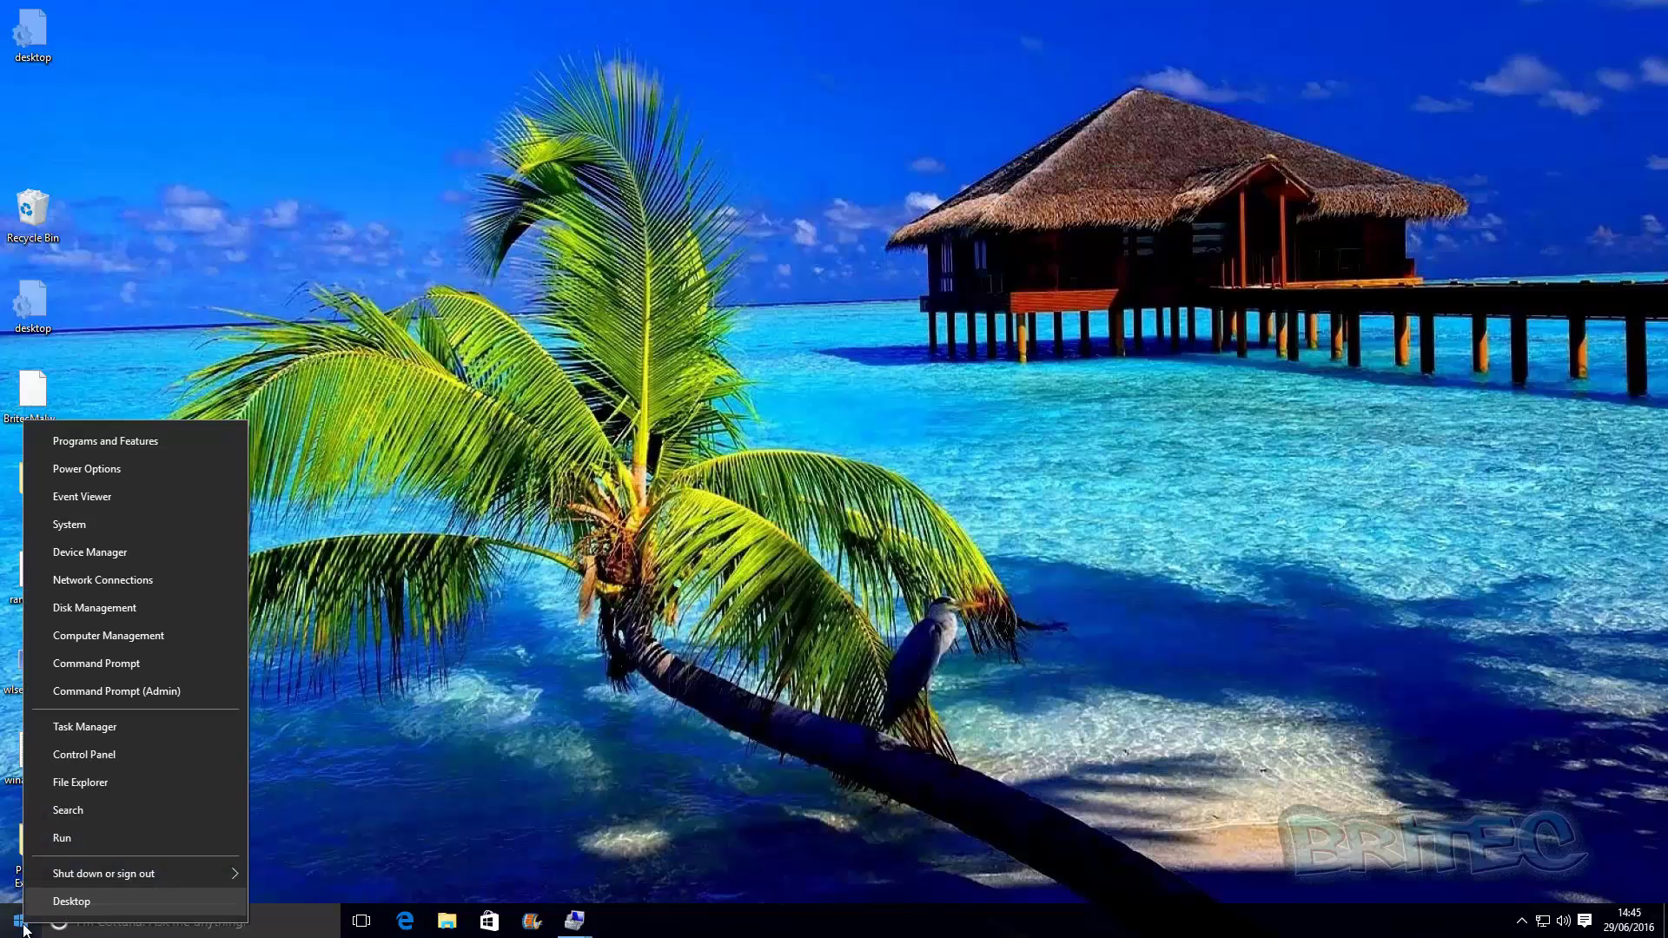
left_click(104, 692)
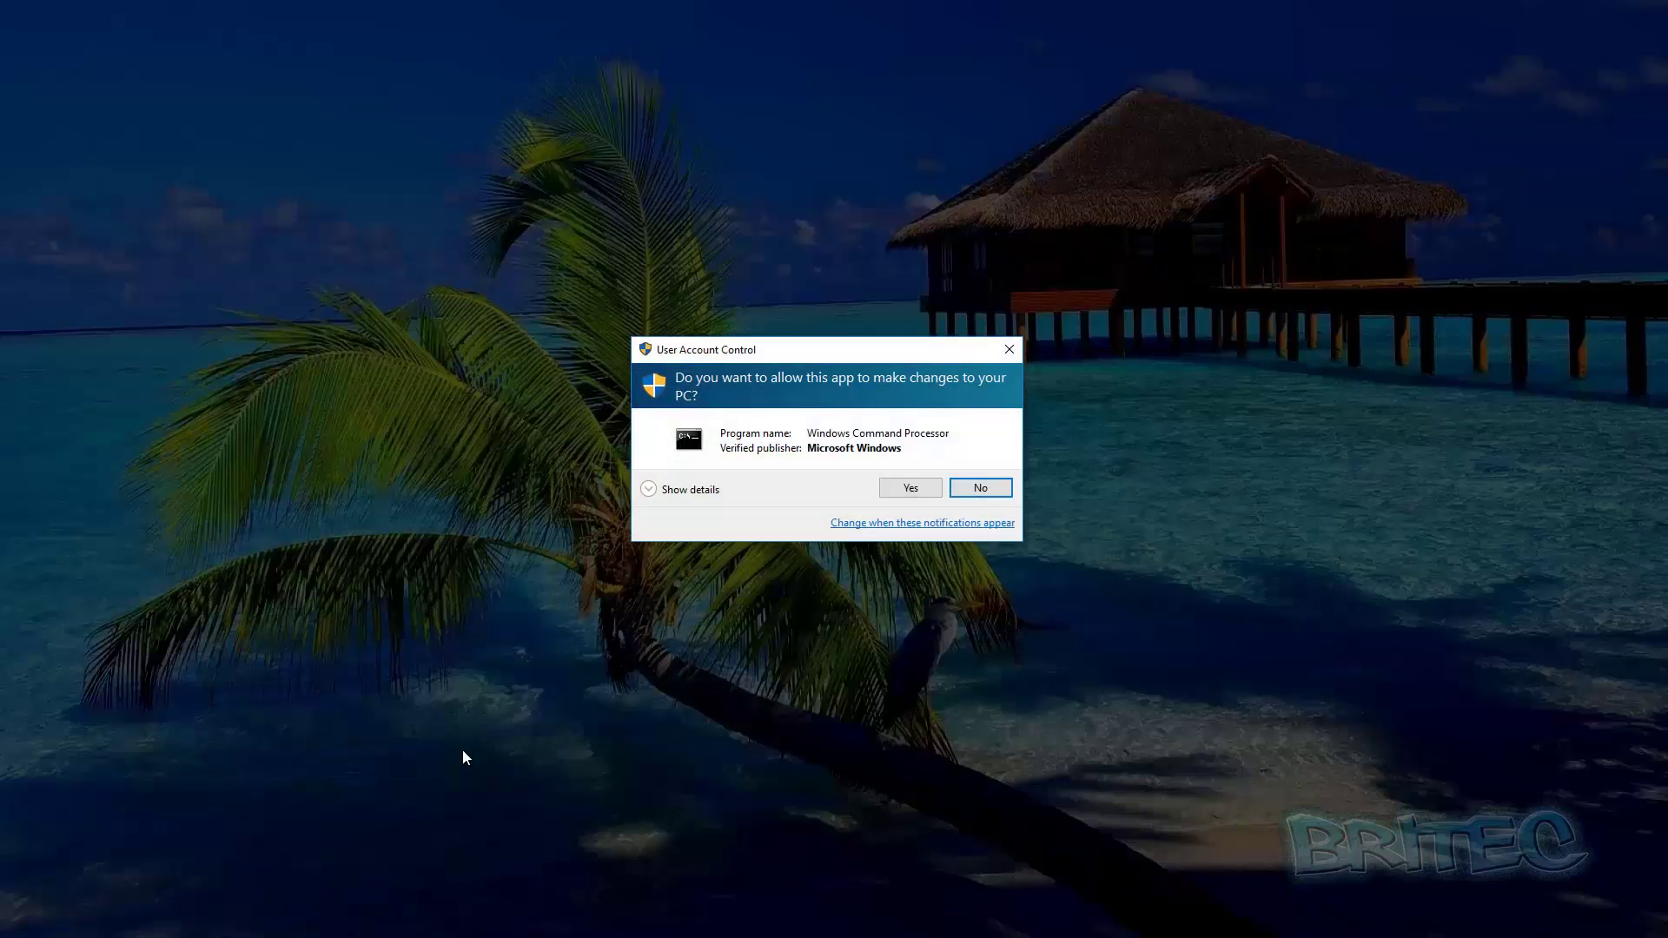
left_click(903, 490)
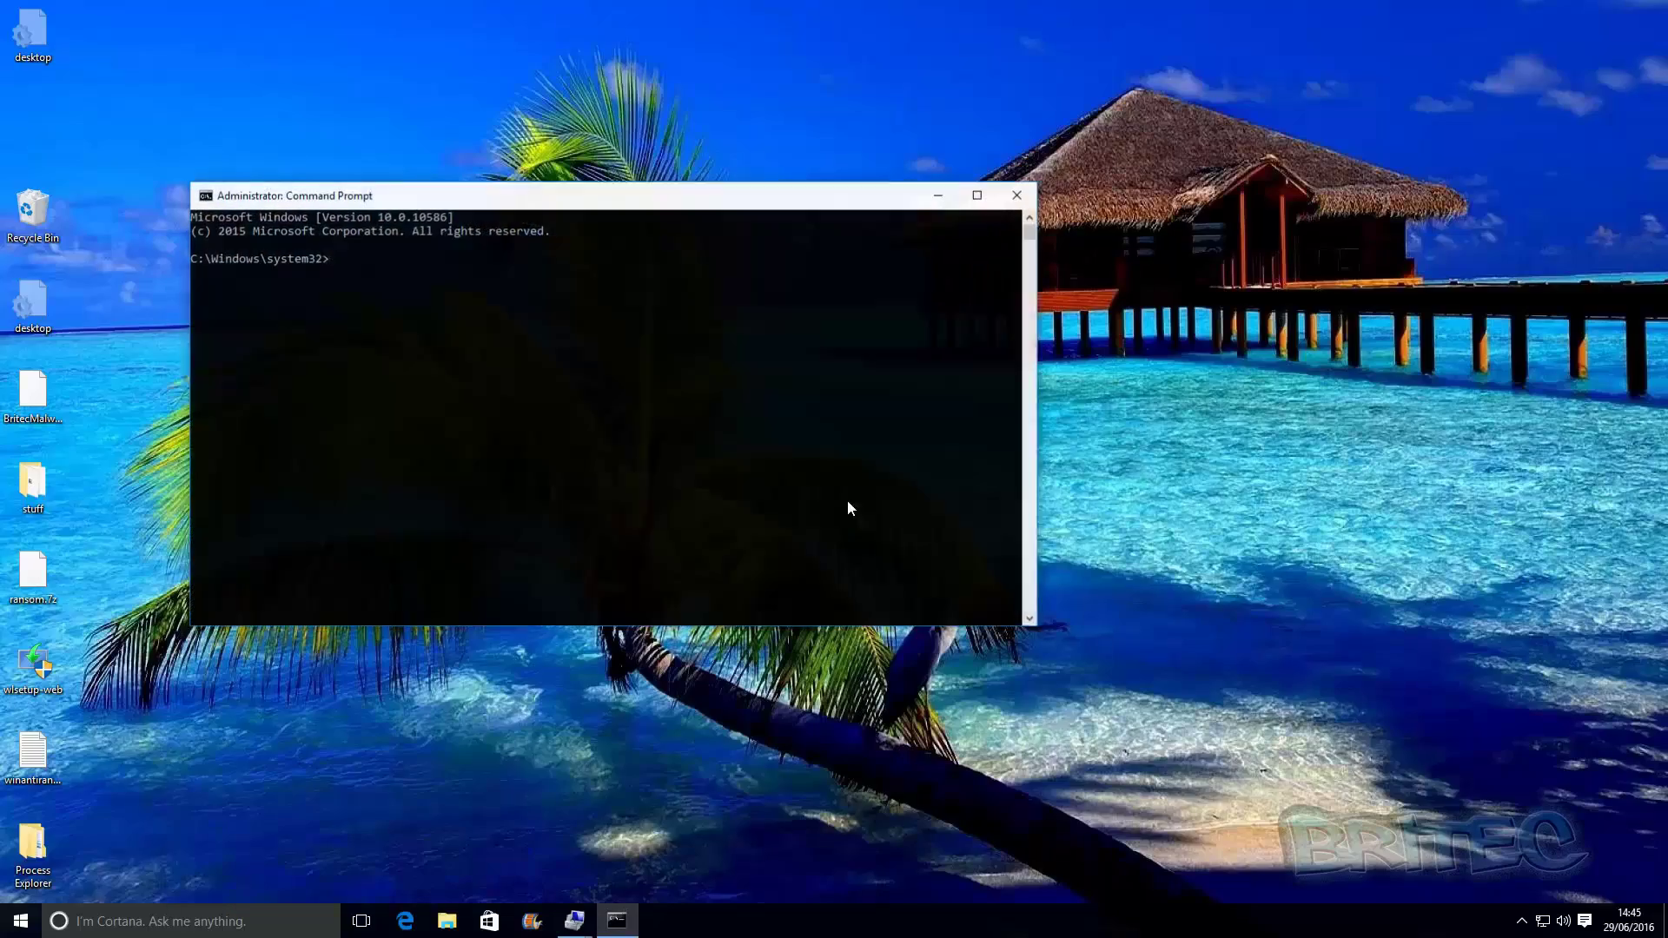
left_click_drag(494, 204, 770, 229)
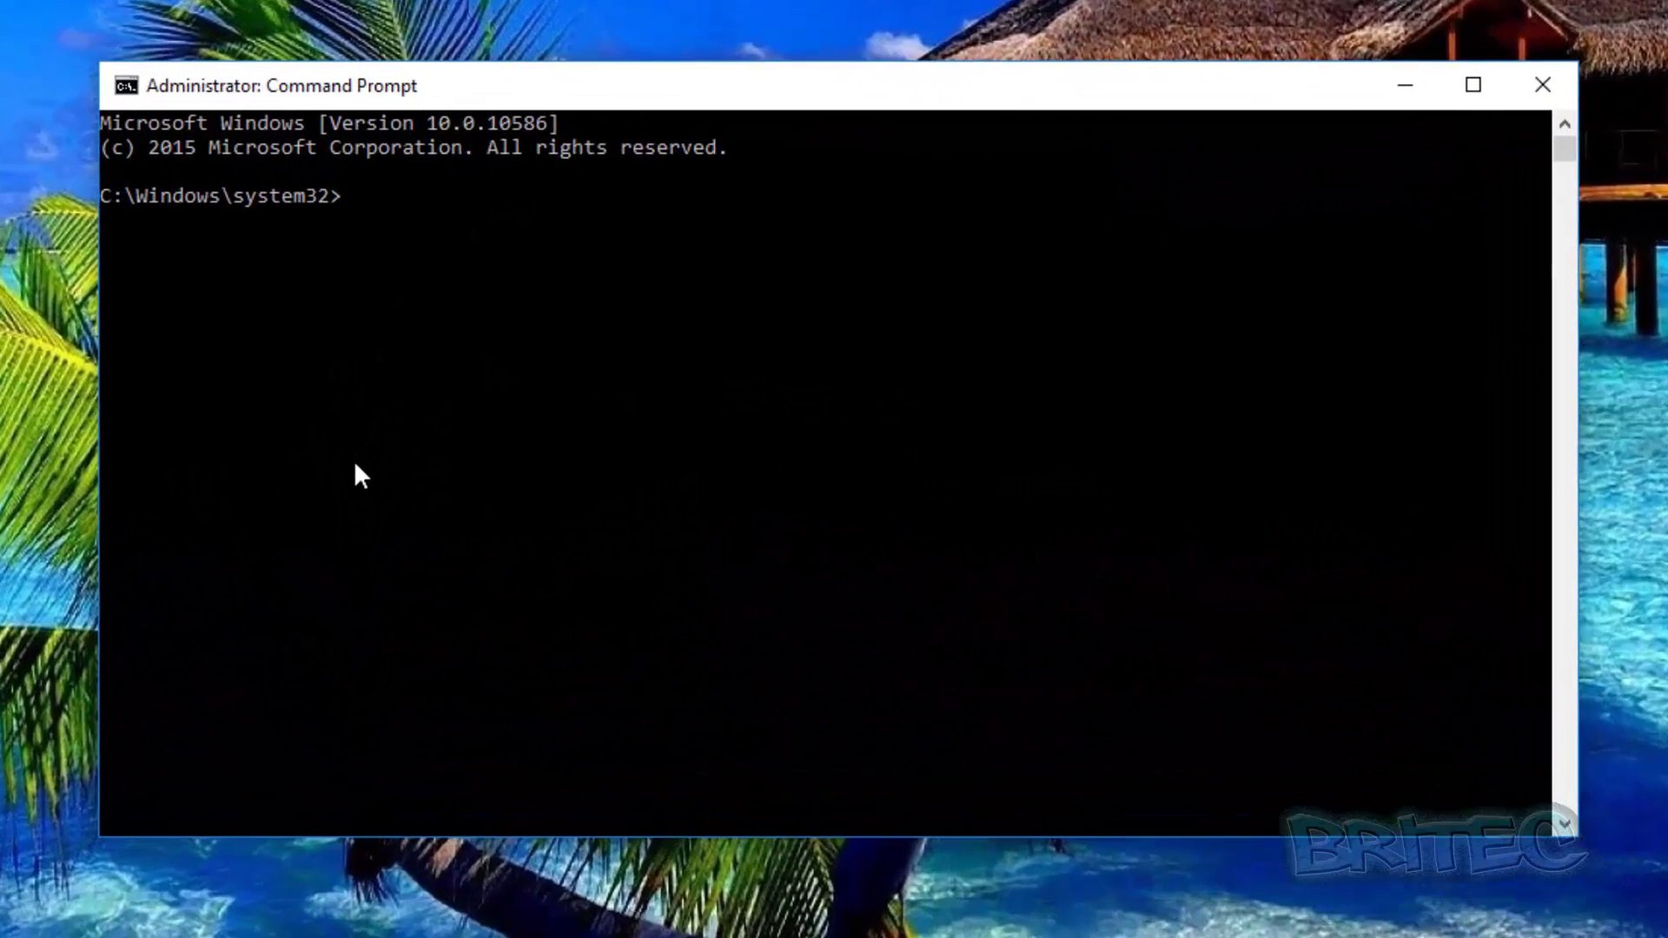
- Run 'net user Visitor /add /active:yes' to create an active Visitor account
type("net user")
type(" Vis")
type(" Visit")
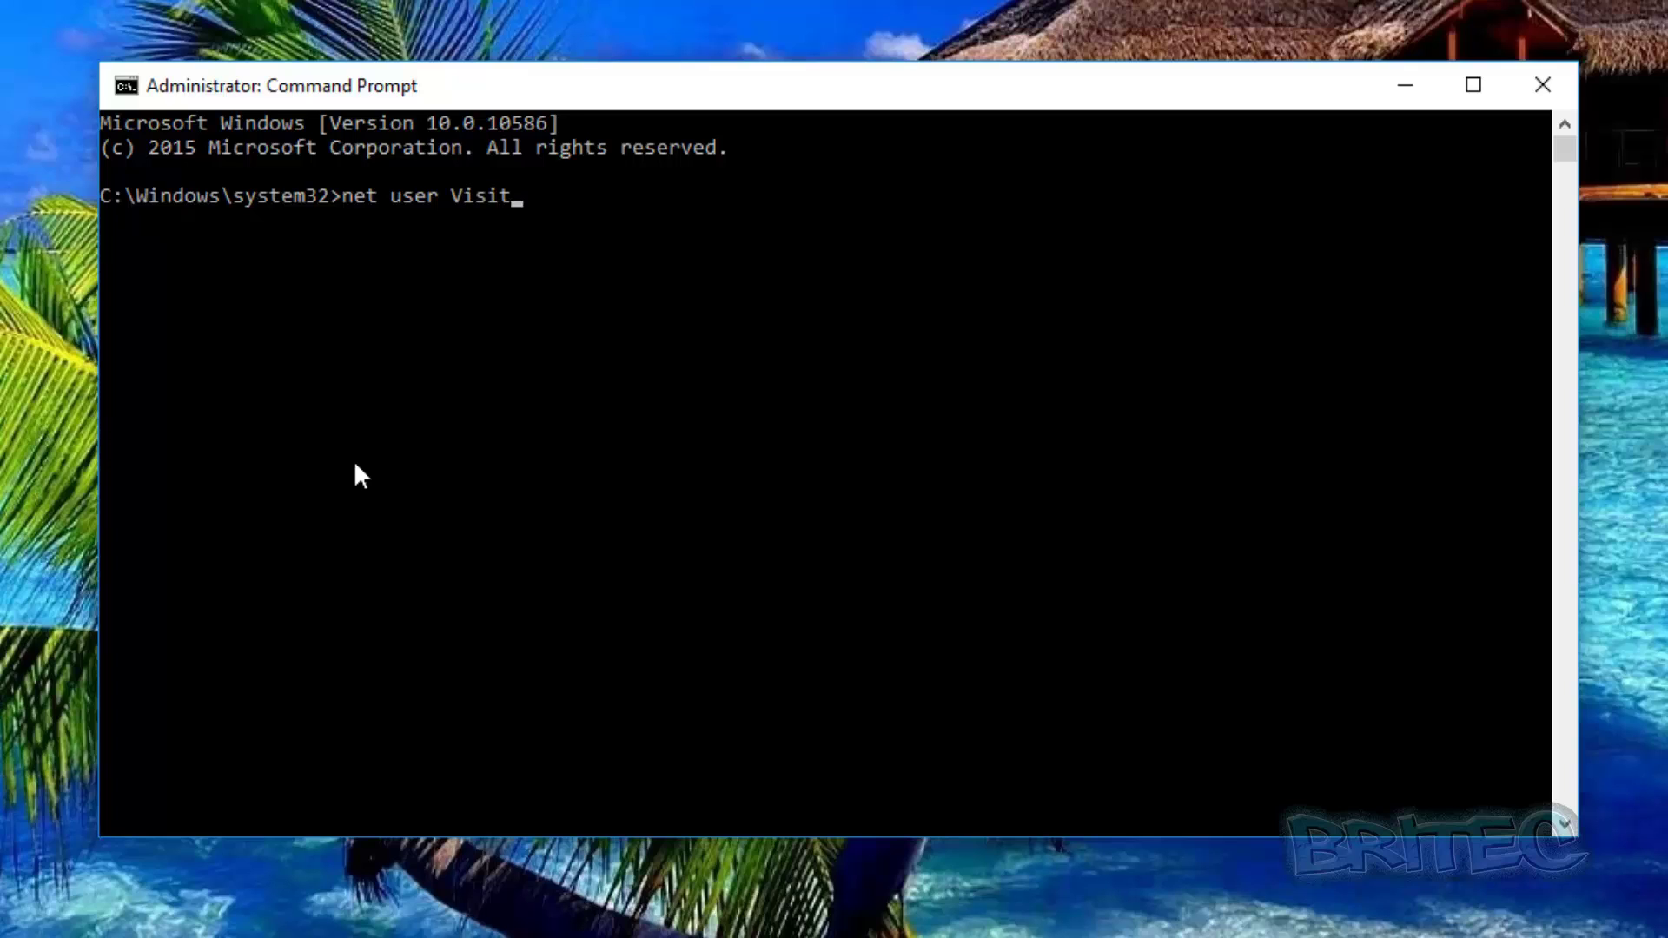
type("or ")
type("/ad")
type("d /active:")
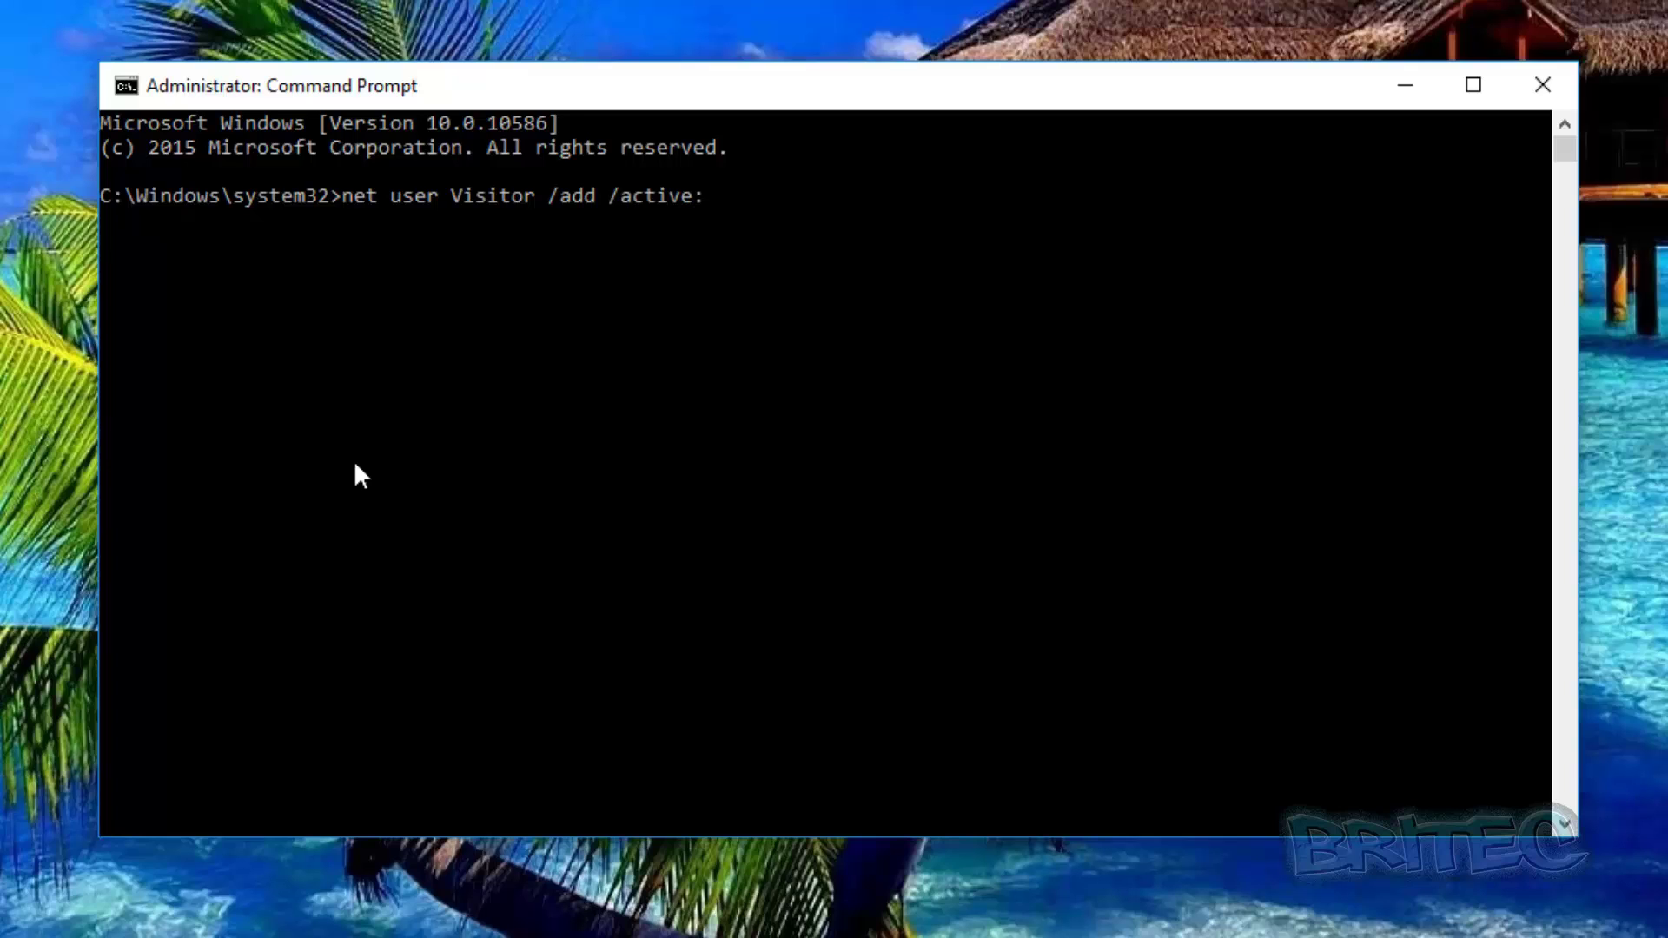
- Open Command Prompt (Admin) via Win+X and type 'net user Visitor /add /active:yes'
- Run 'net user Visitor /add /active:yes' to create an active Visitor account
type("yes")
key("Return")
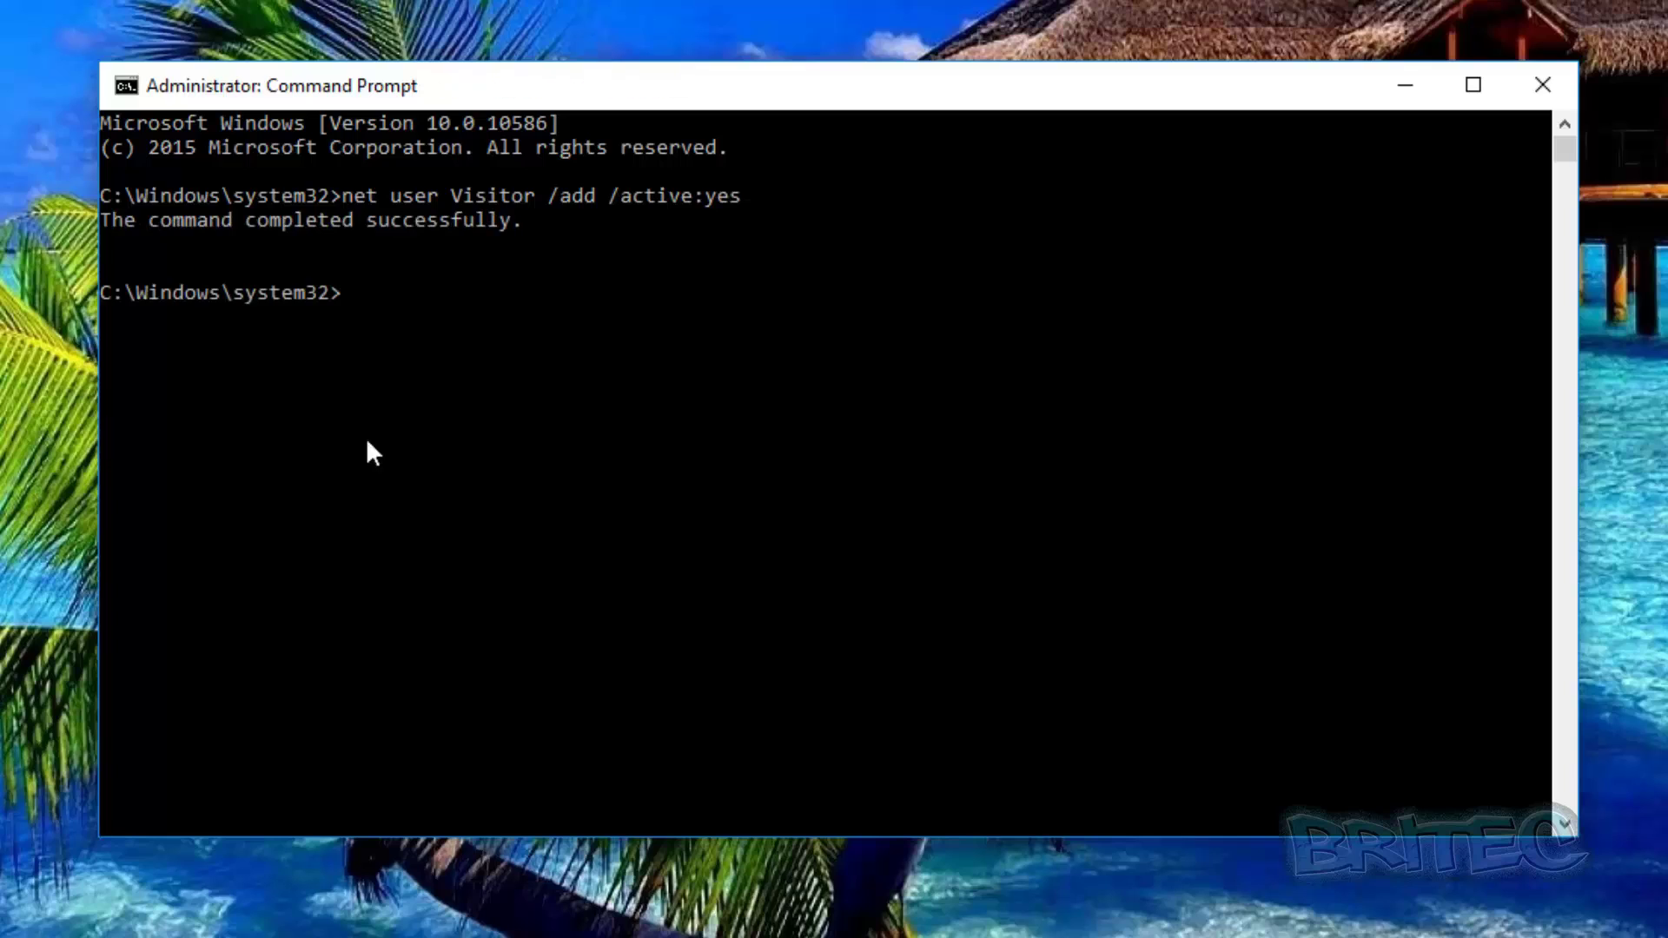
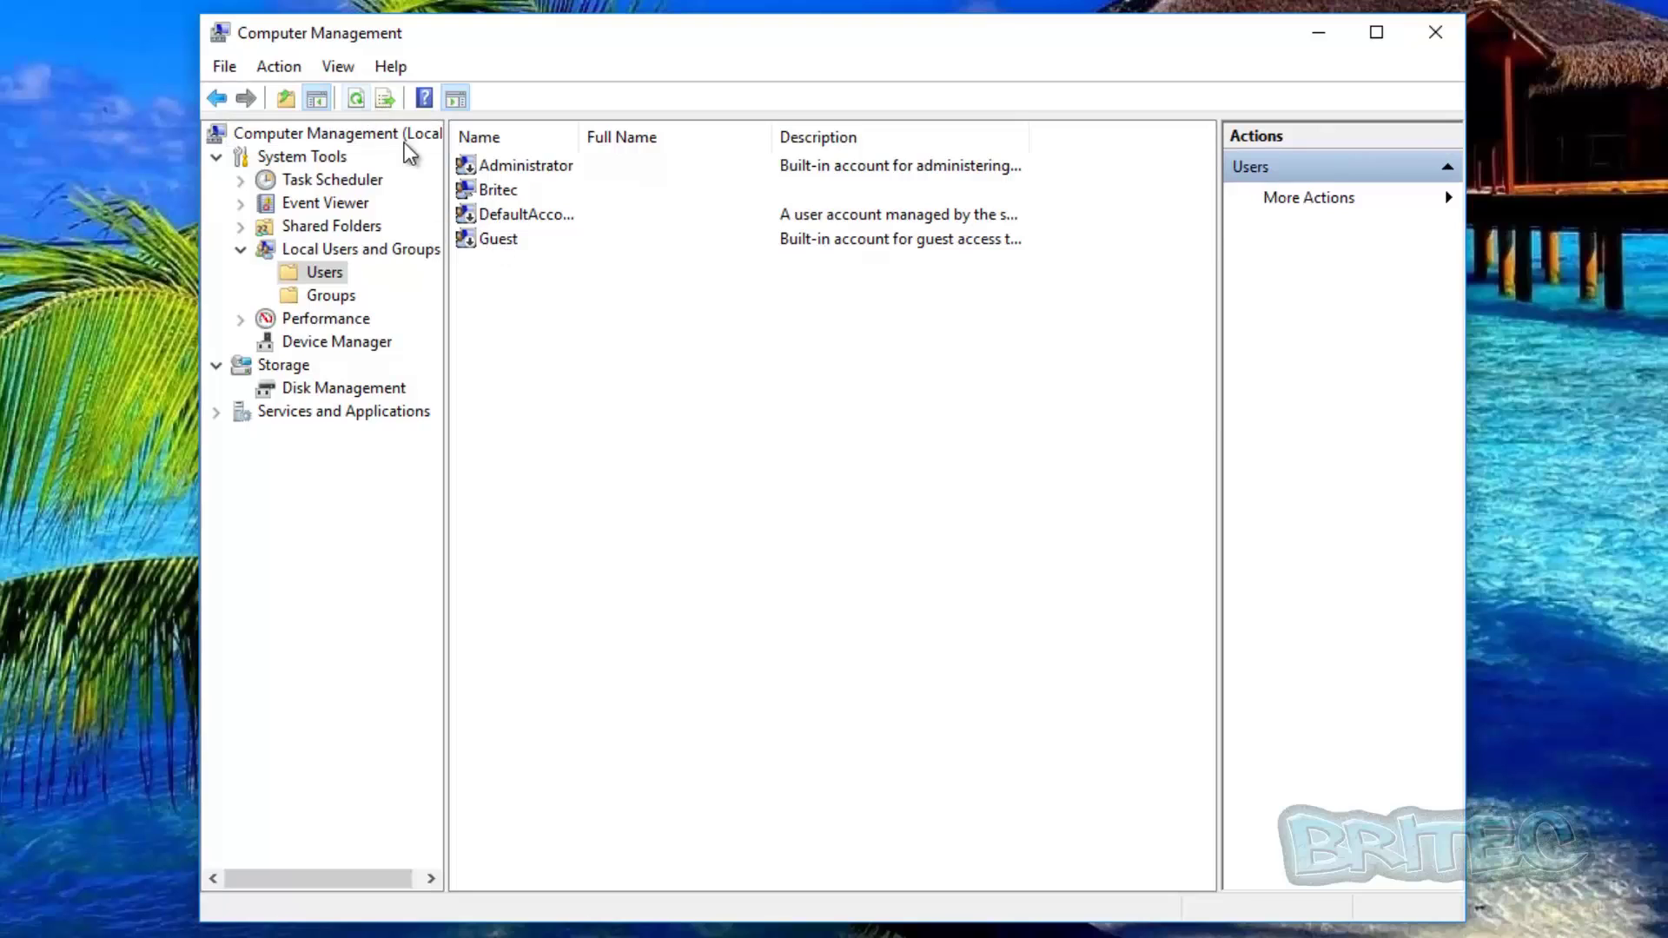
- Refresh the Users list so the new Visitor account appears, then select Visitor and Guest
left_click(358, 98)
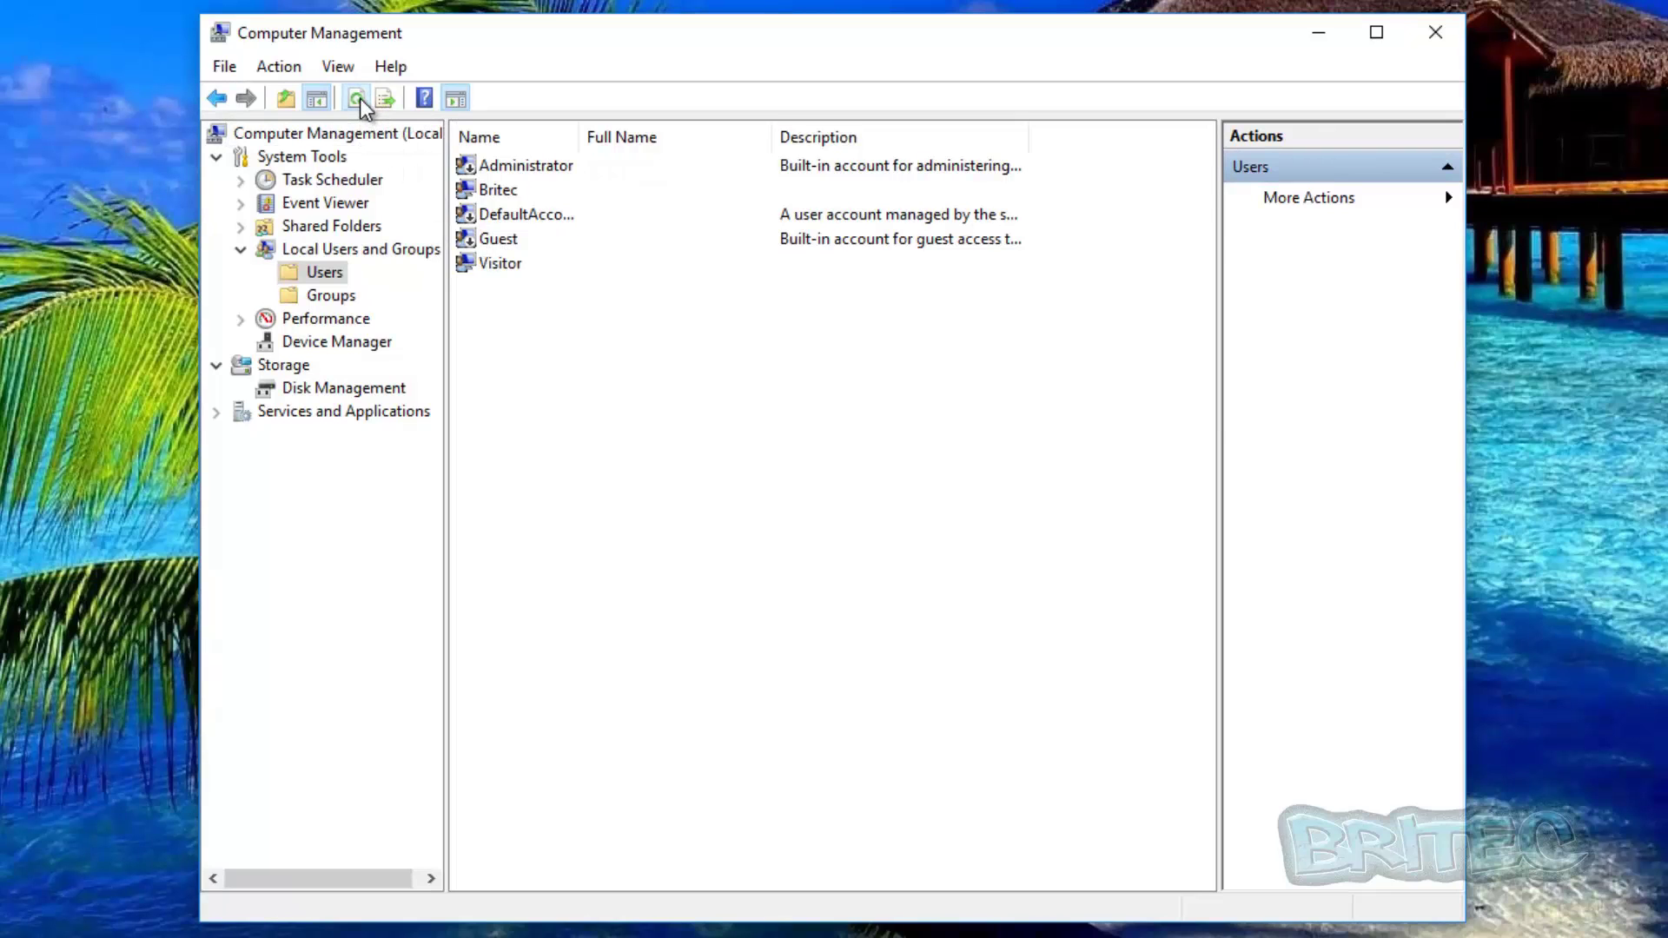
left_click(513, 264)
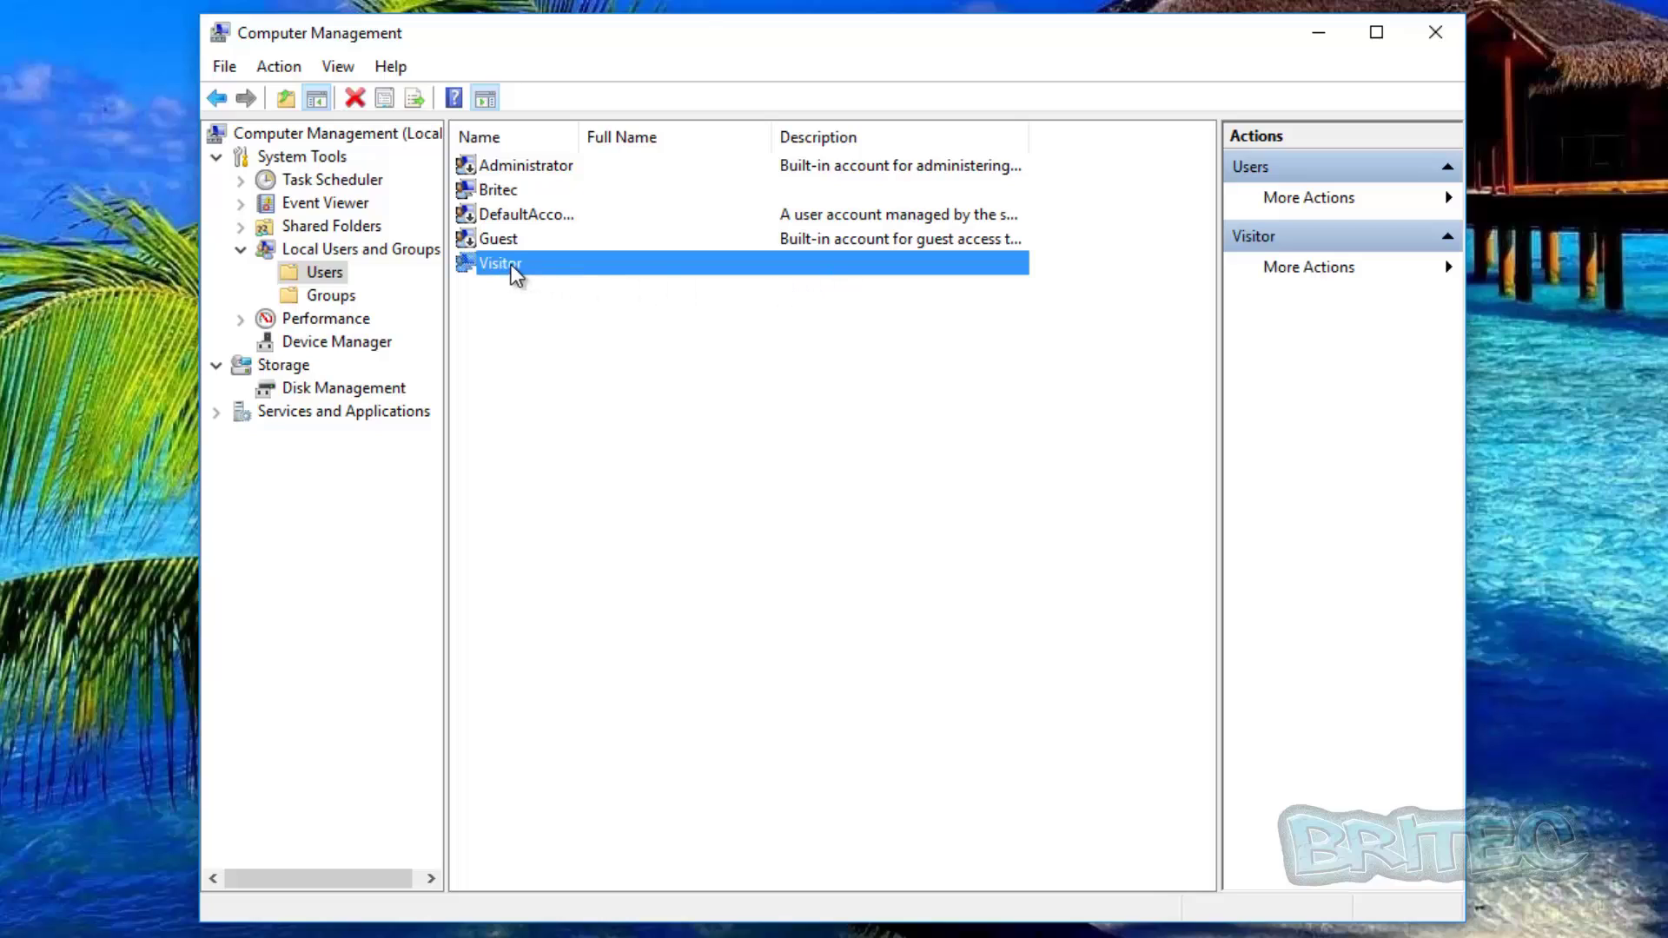
left_click(494, 232)
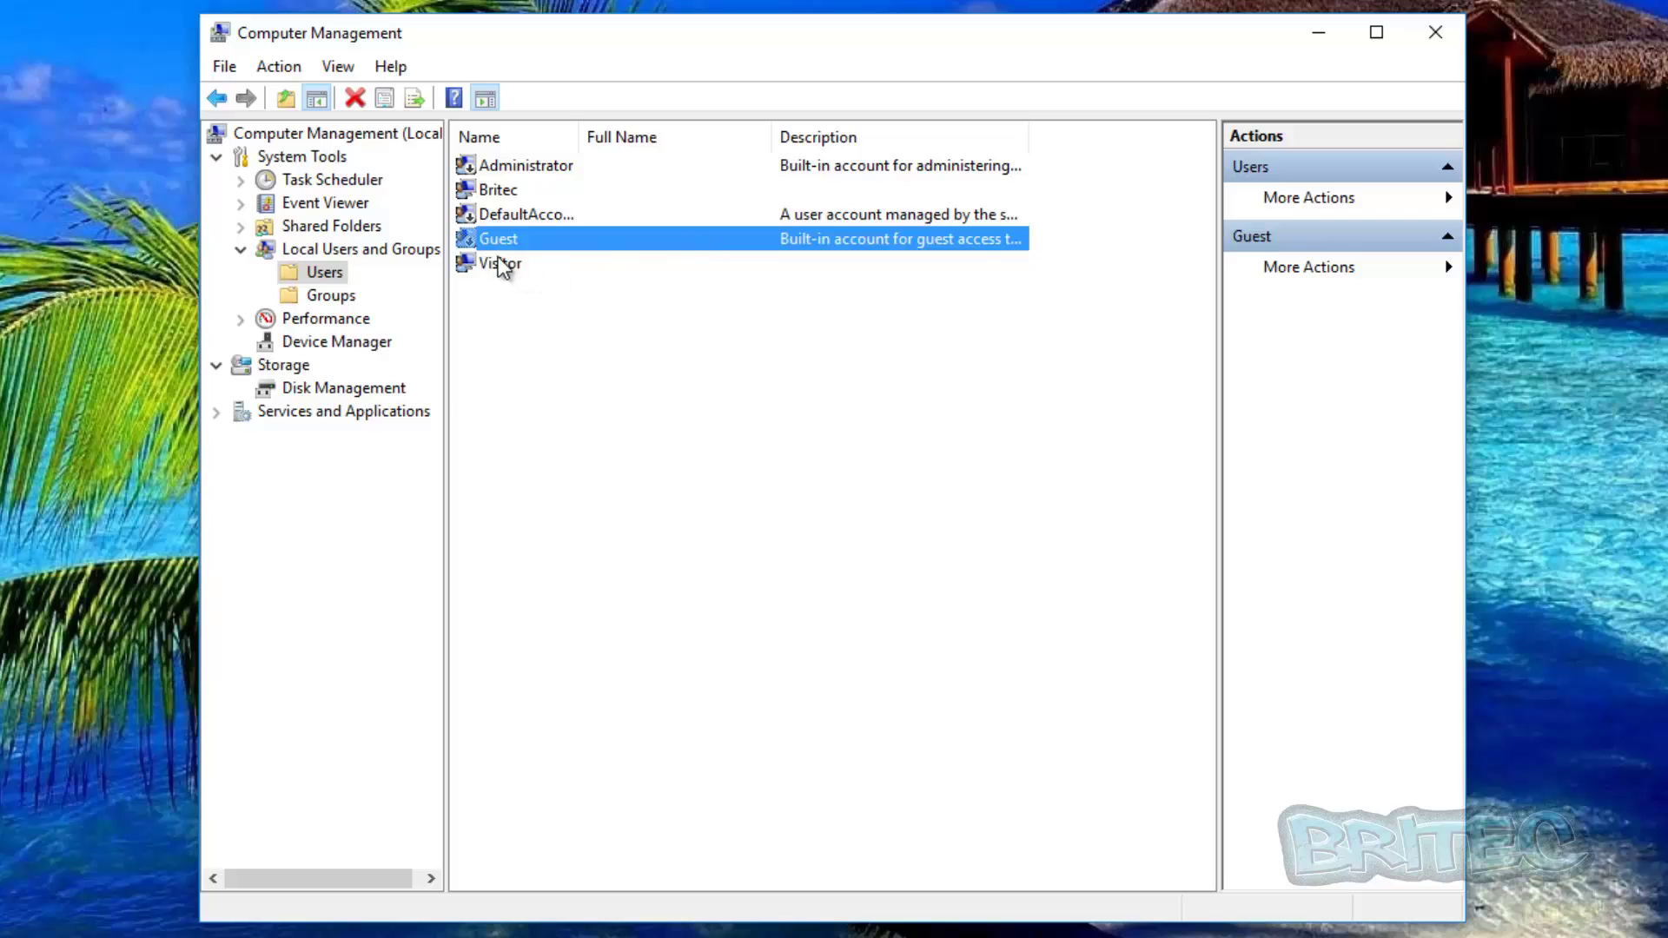
right_click(498, 232)
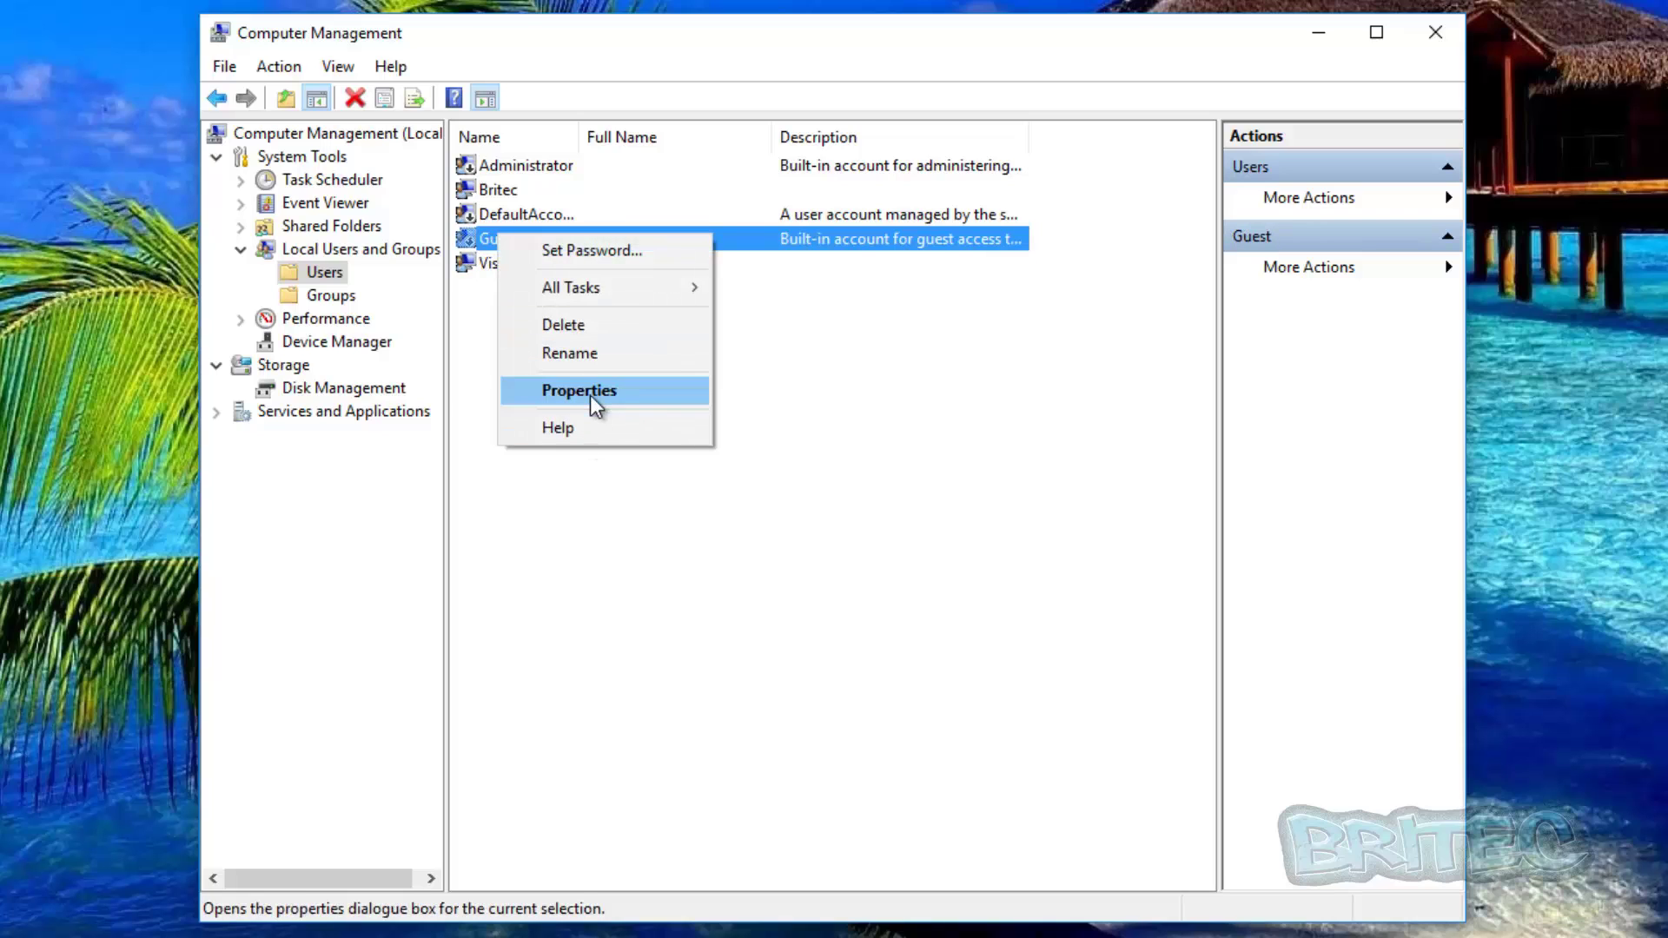
left_click(590, 393)
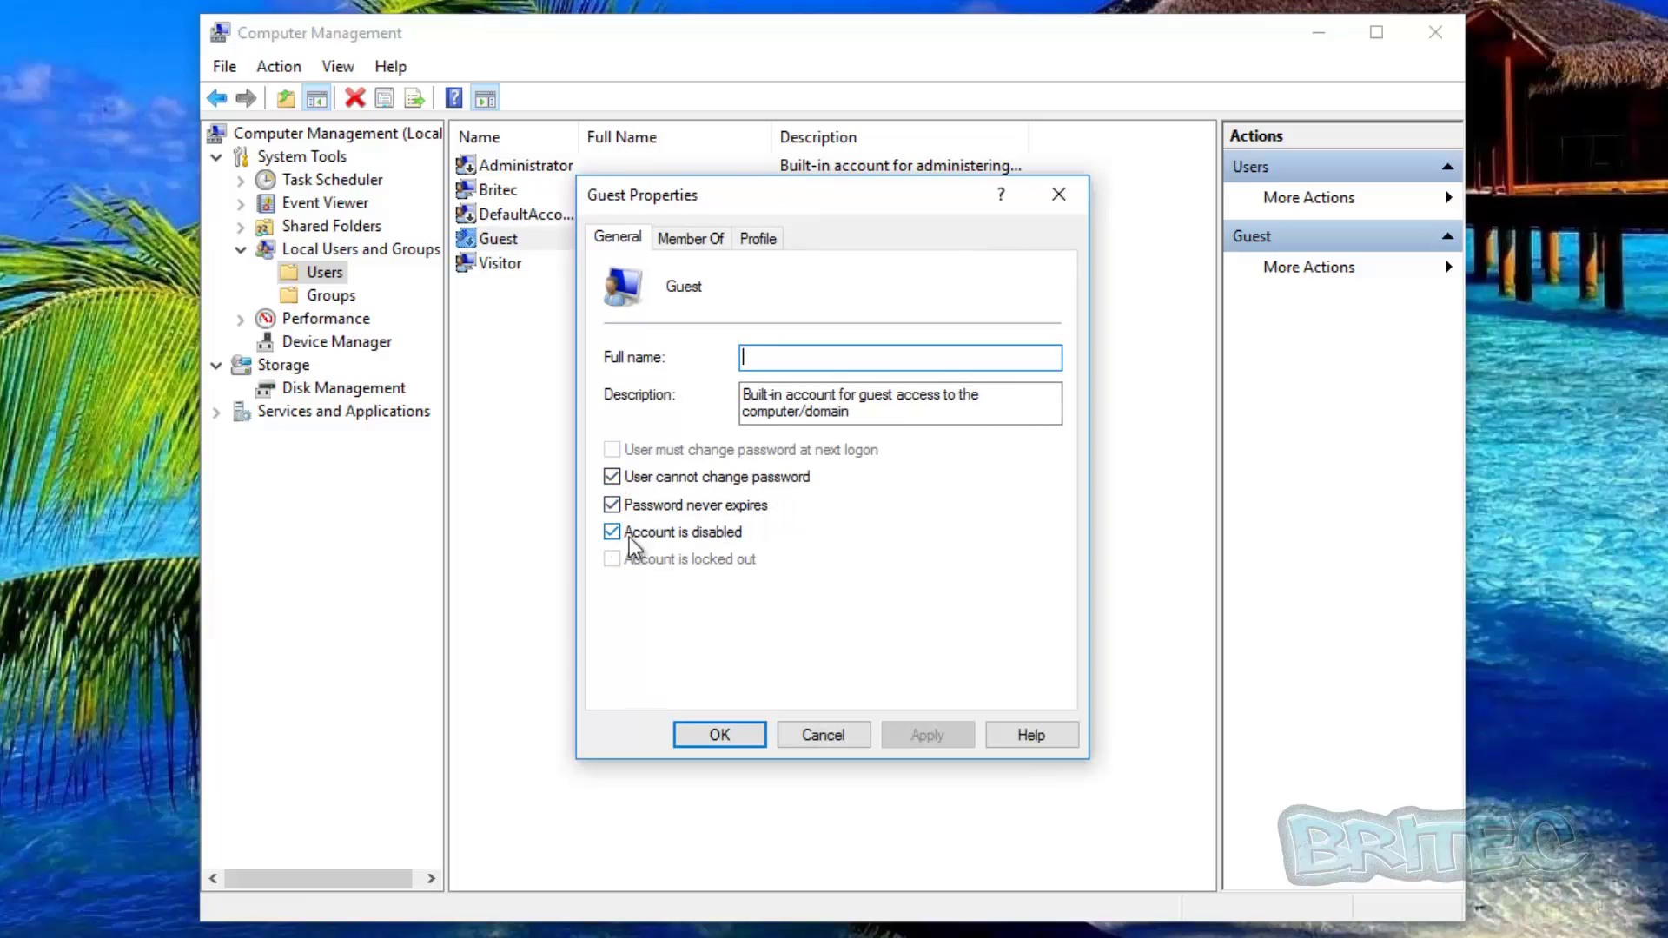
left_click(691, 236)
left_click(620, 304)
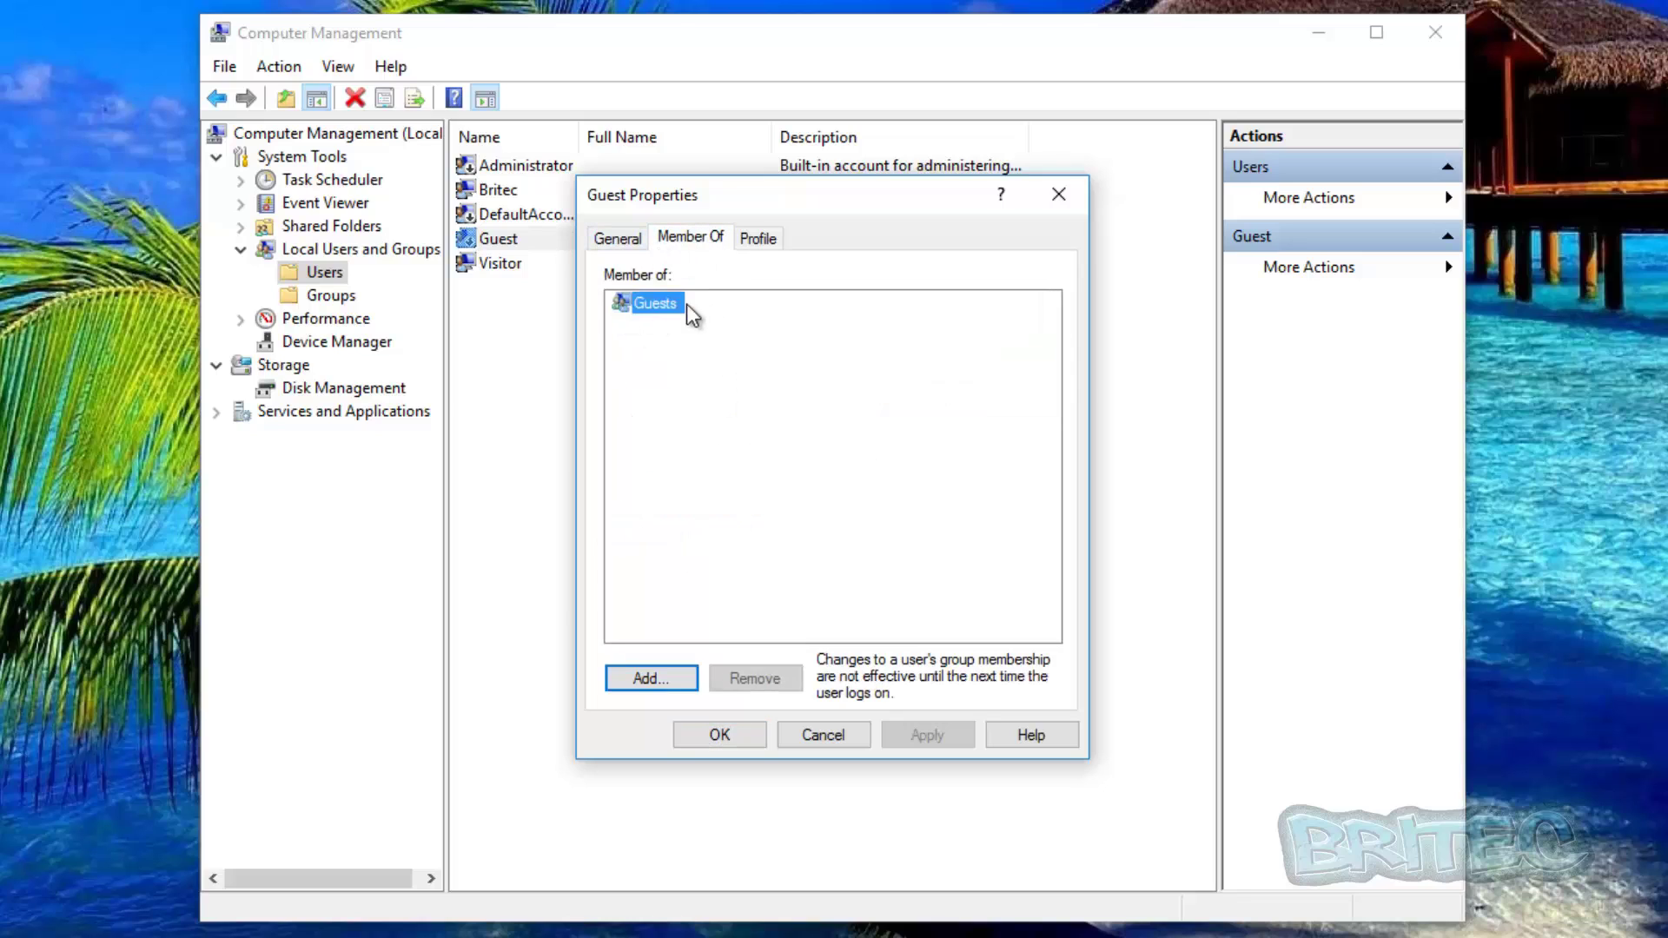
left_click(825, 738)
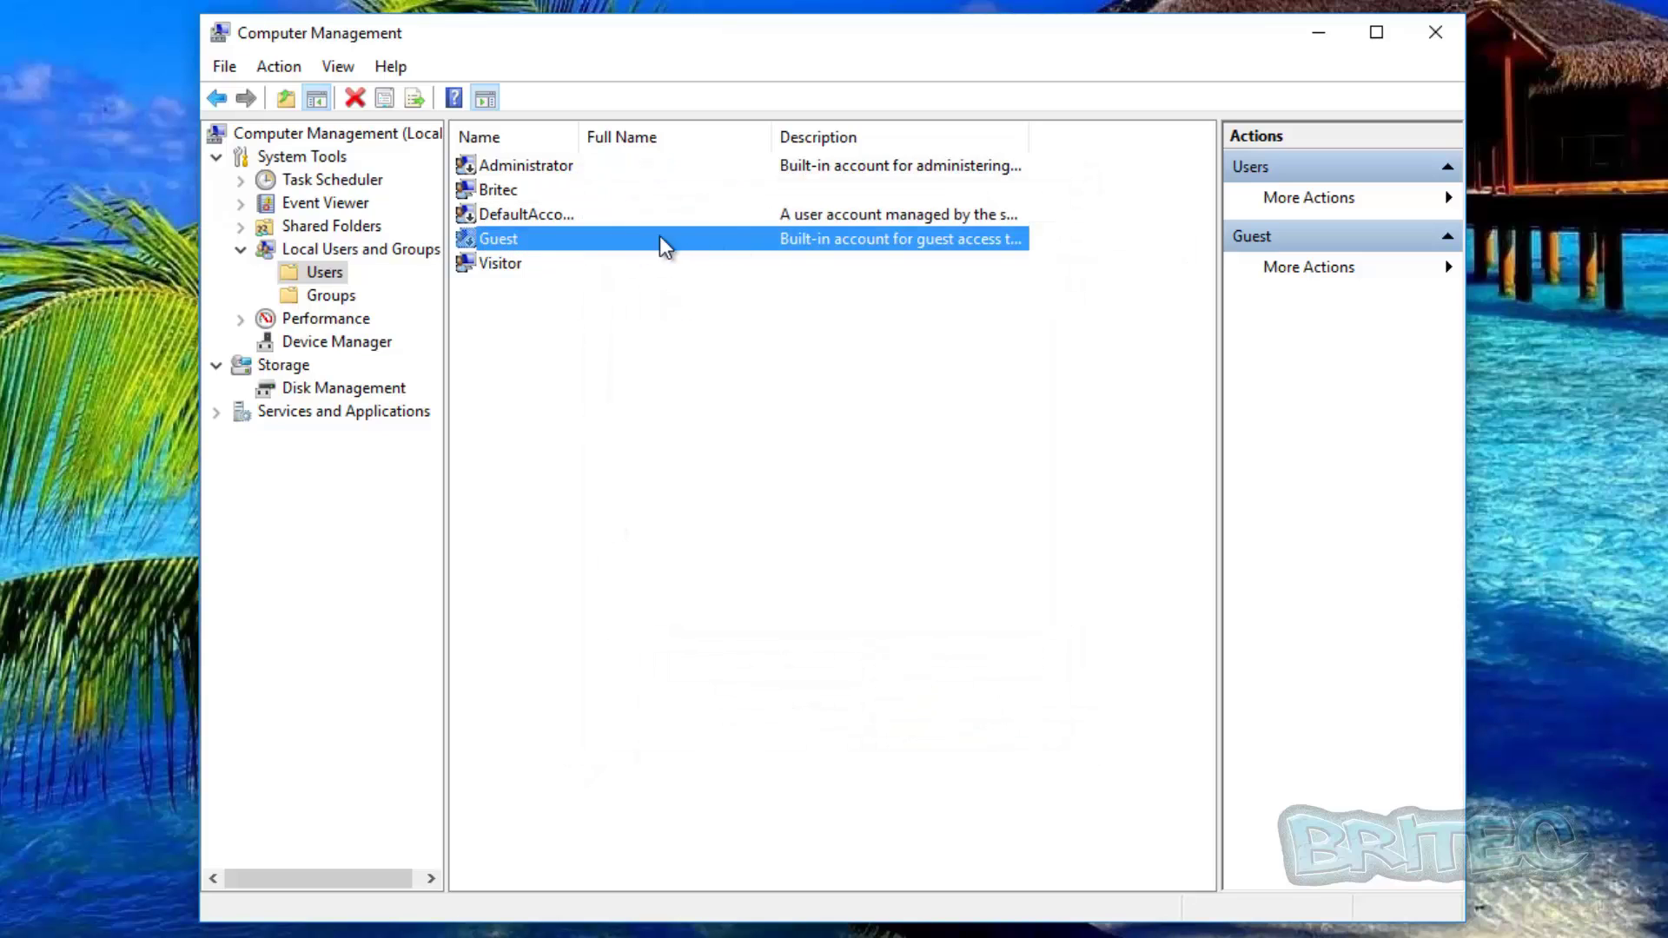
left_click(536, 270)
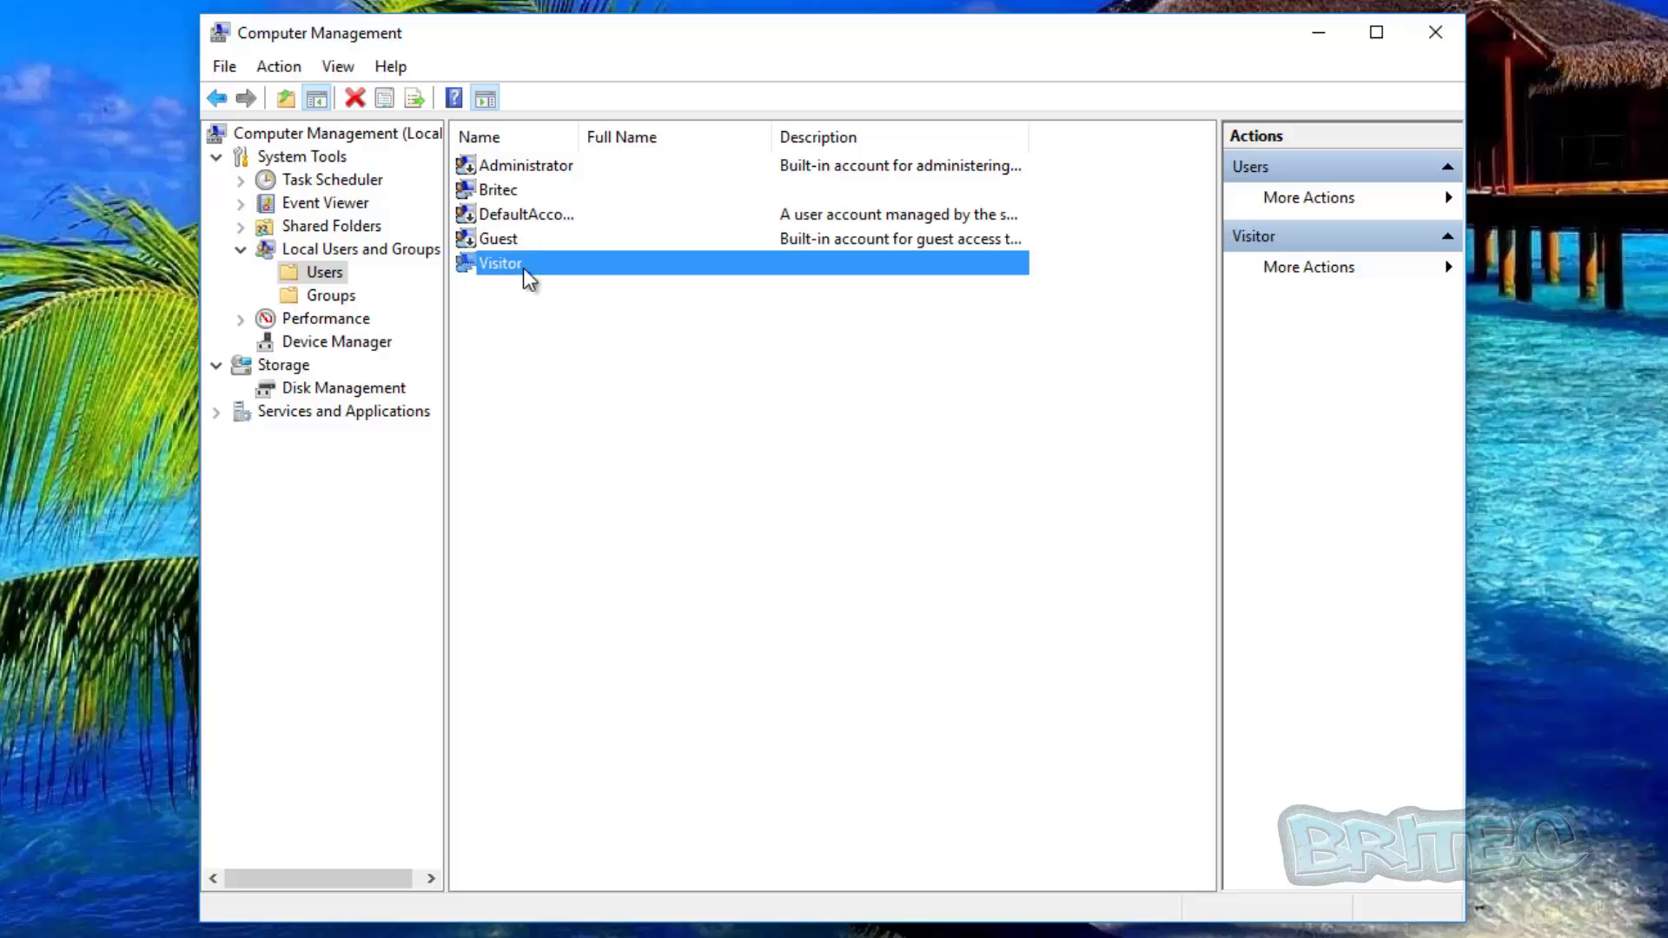
left_click(503, 238)
left_click(498, 263)
- In Visitor's properties, tick 'User cannot change password' and 'Password never expires', then select Users under Member Of
right_click(498, 263)
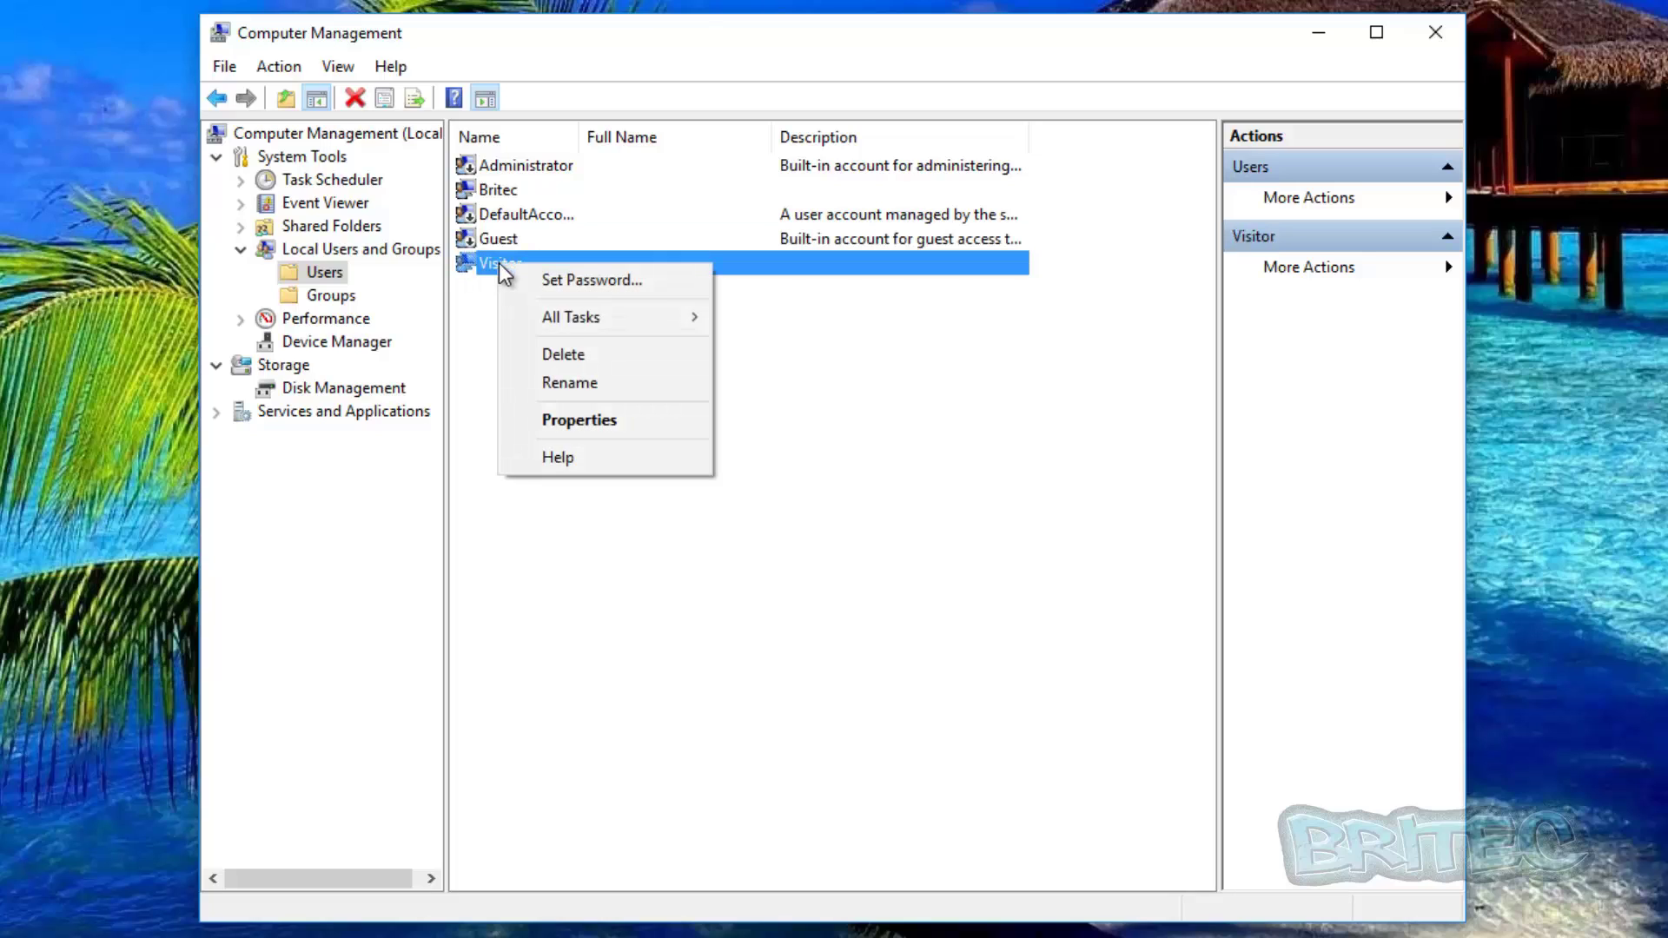
left_click(566, 421)
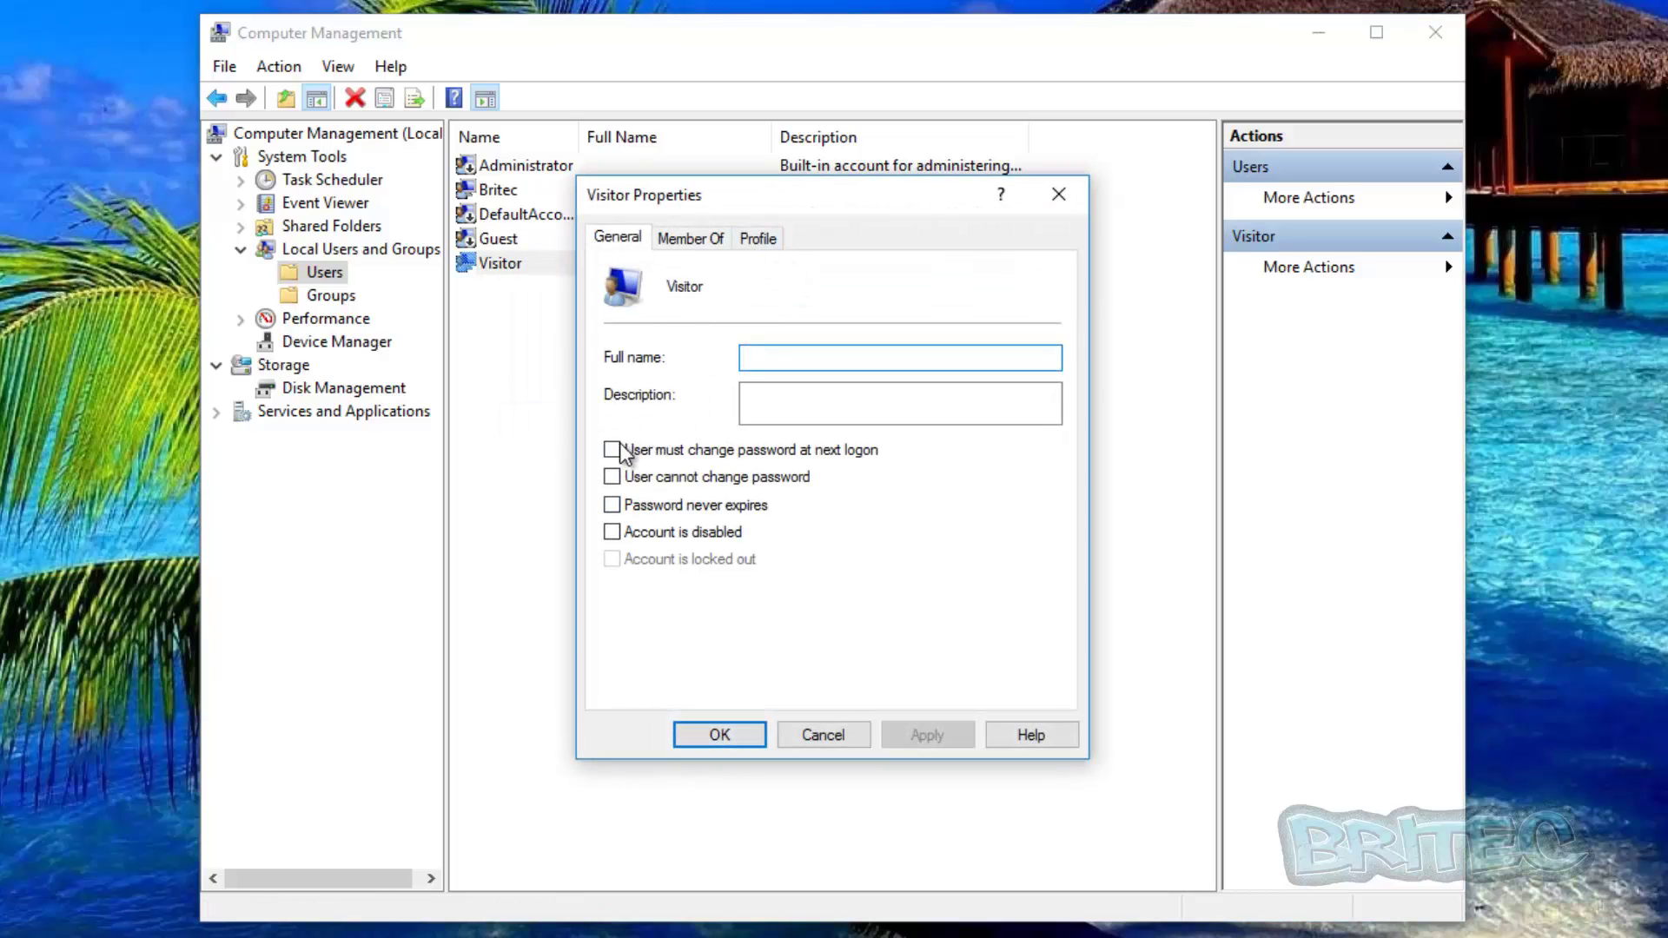
left_click_drag(737, 192, 714, 304)
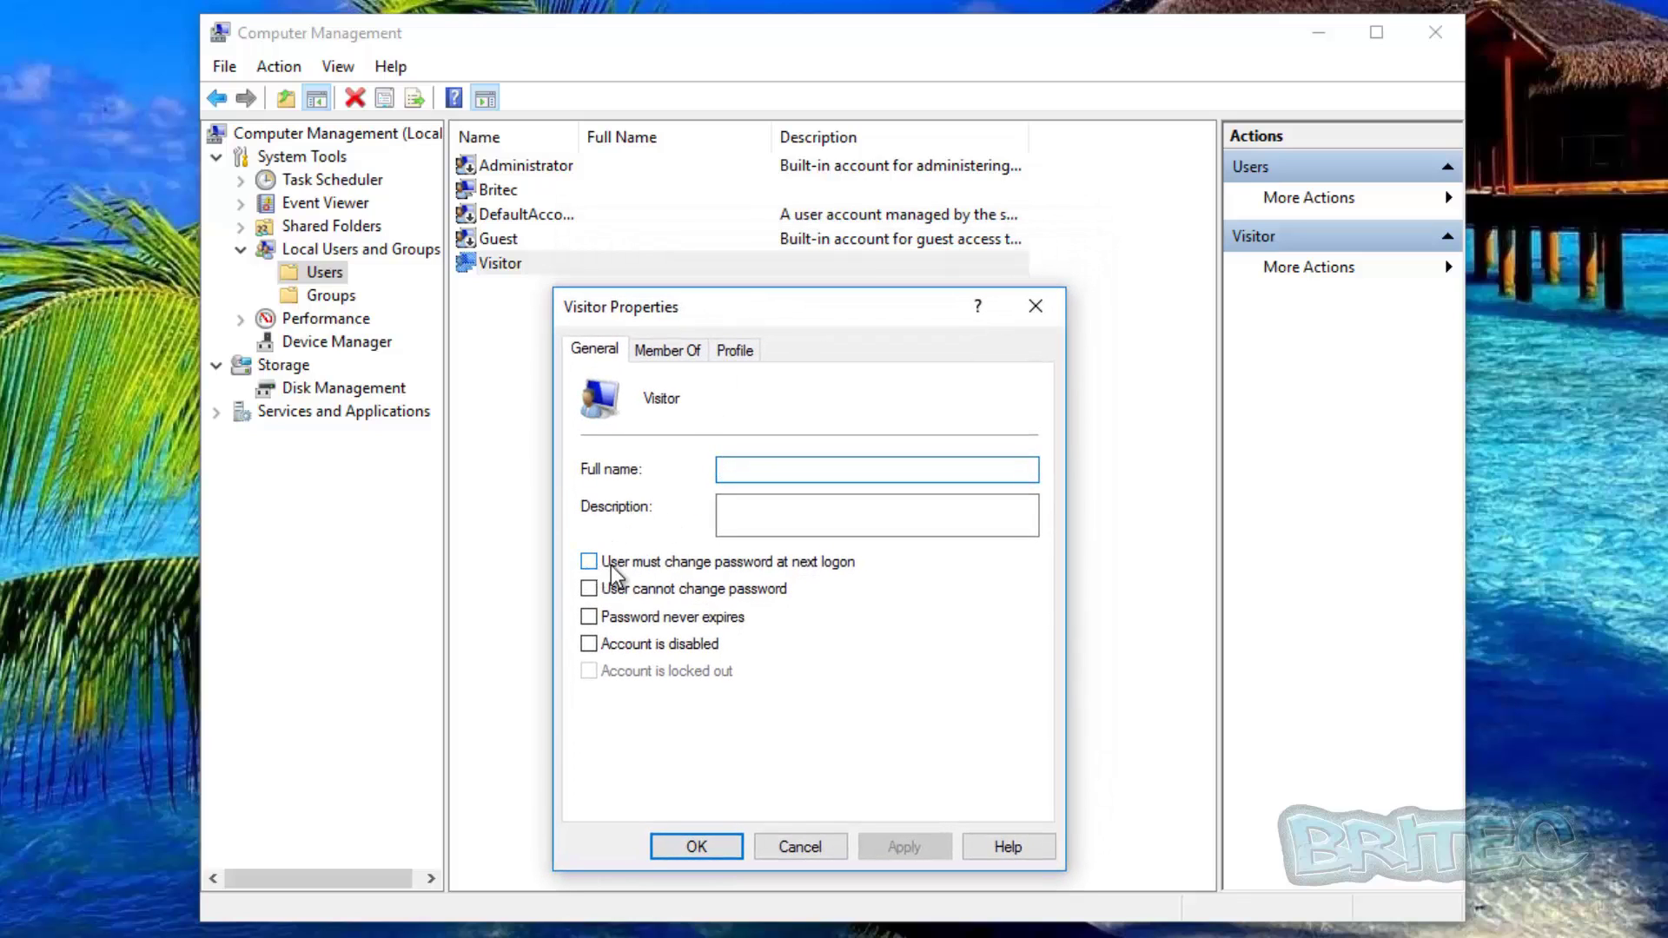
left_click(594, 590)
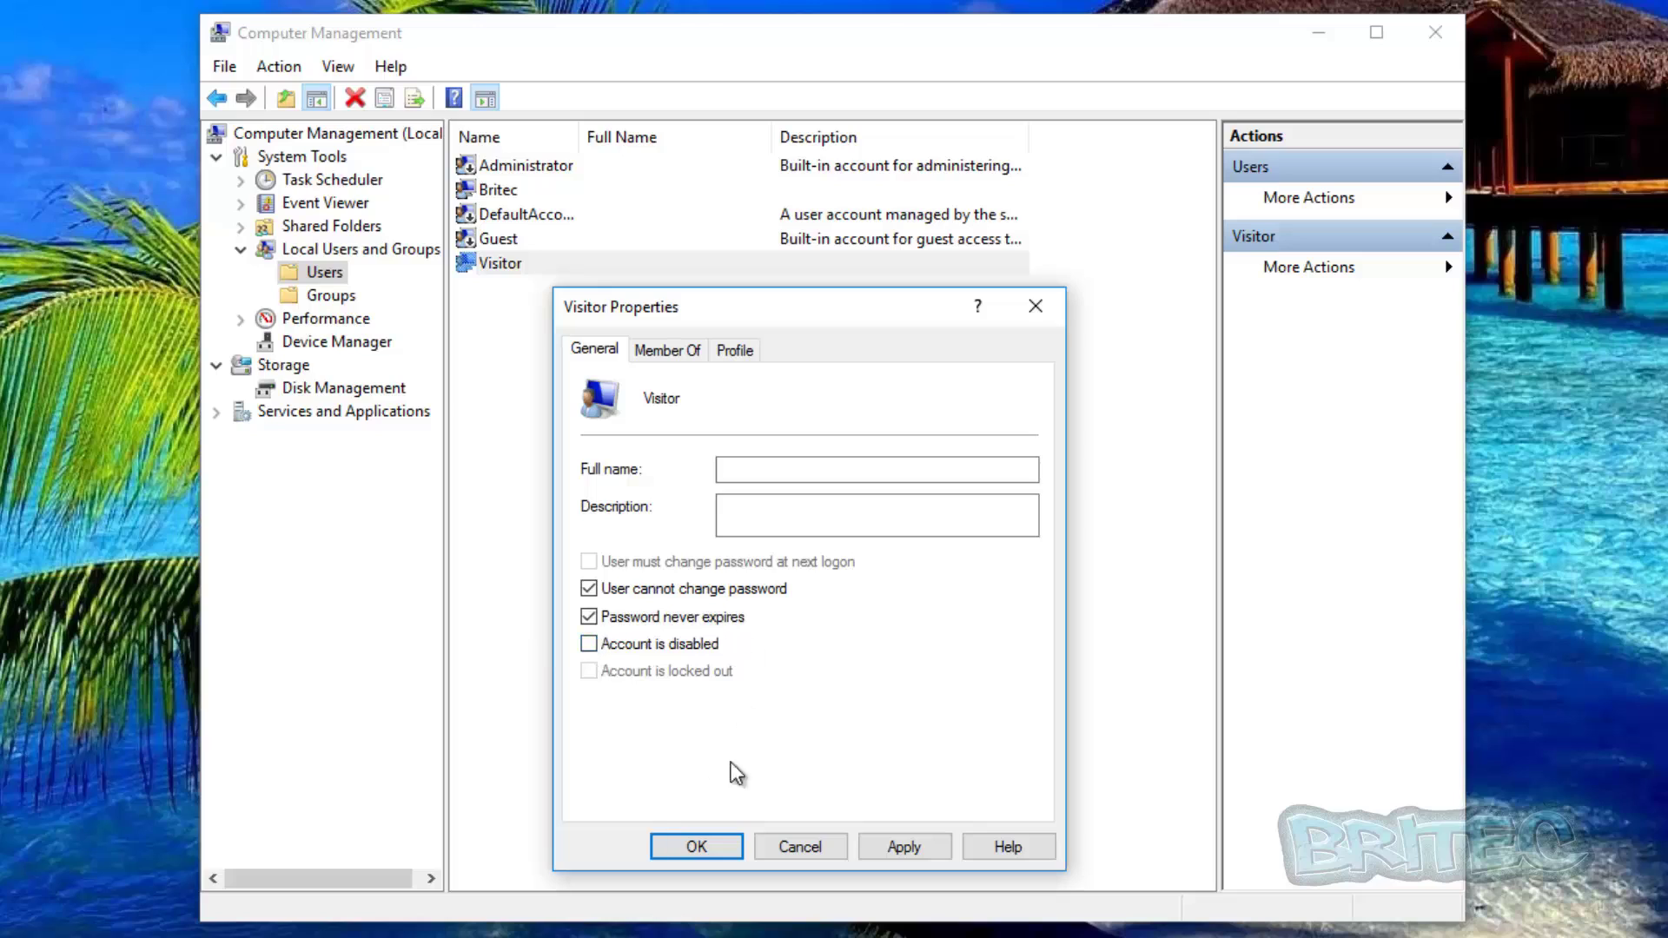
left_click(667, 349)
left_click(669, 425)
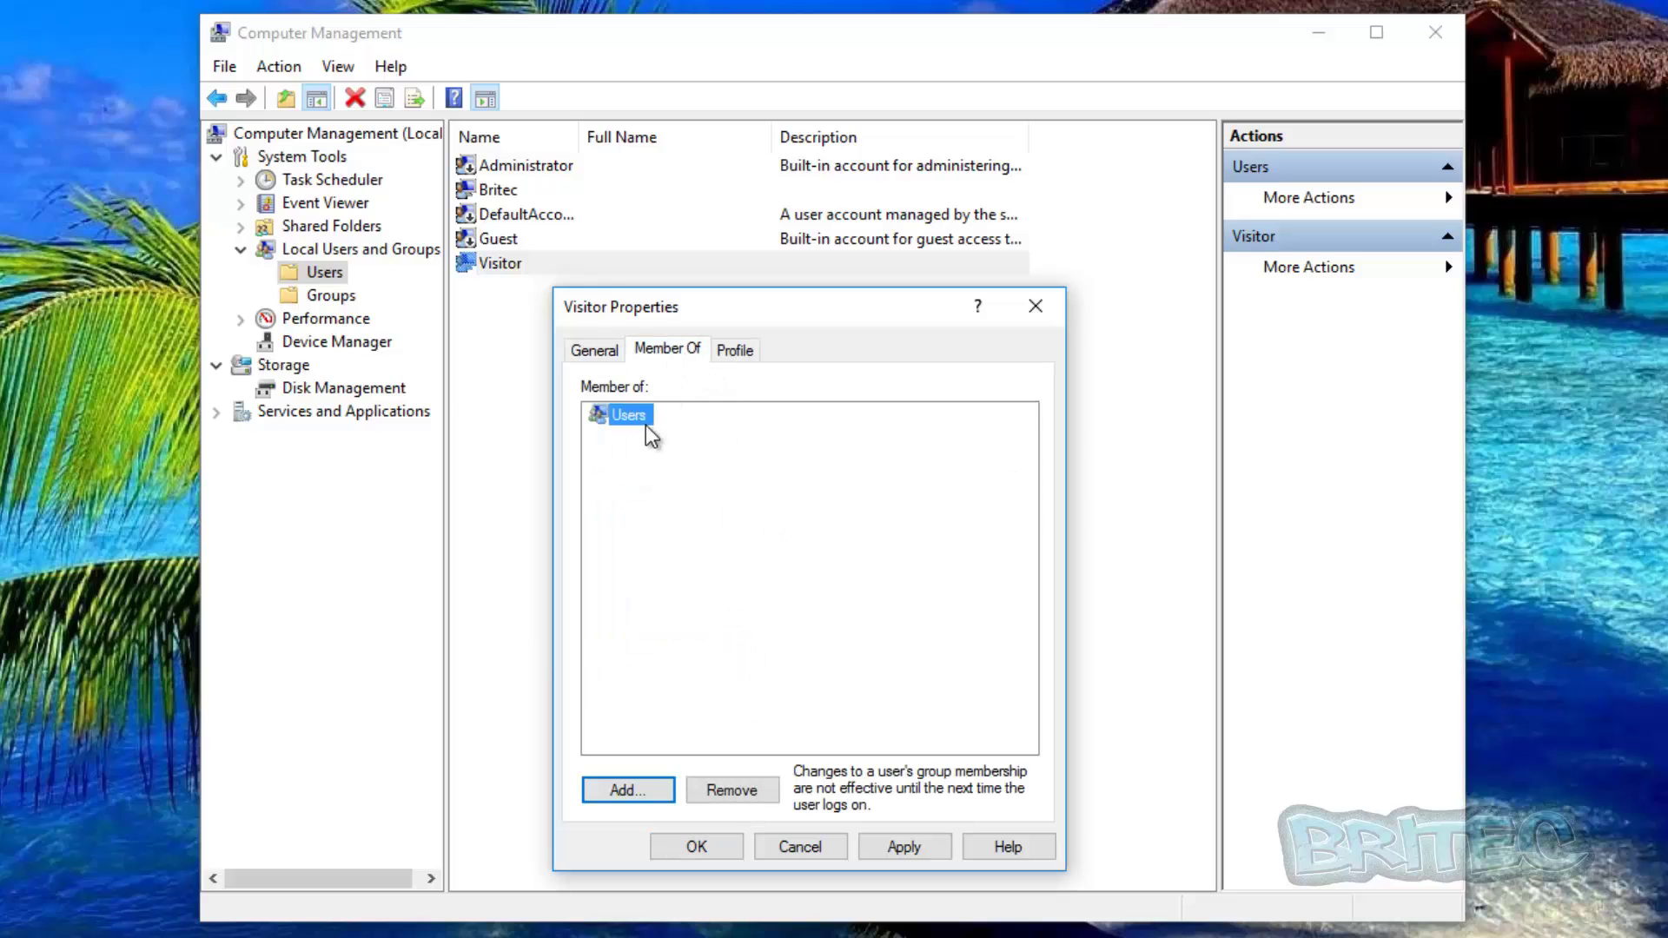
- Replace Visitor's Users membership with the Guests group and apply the change
left_click(748, 791)
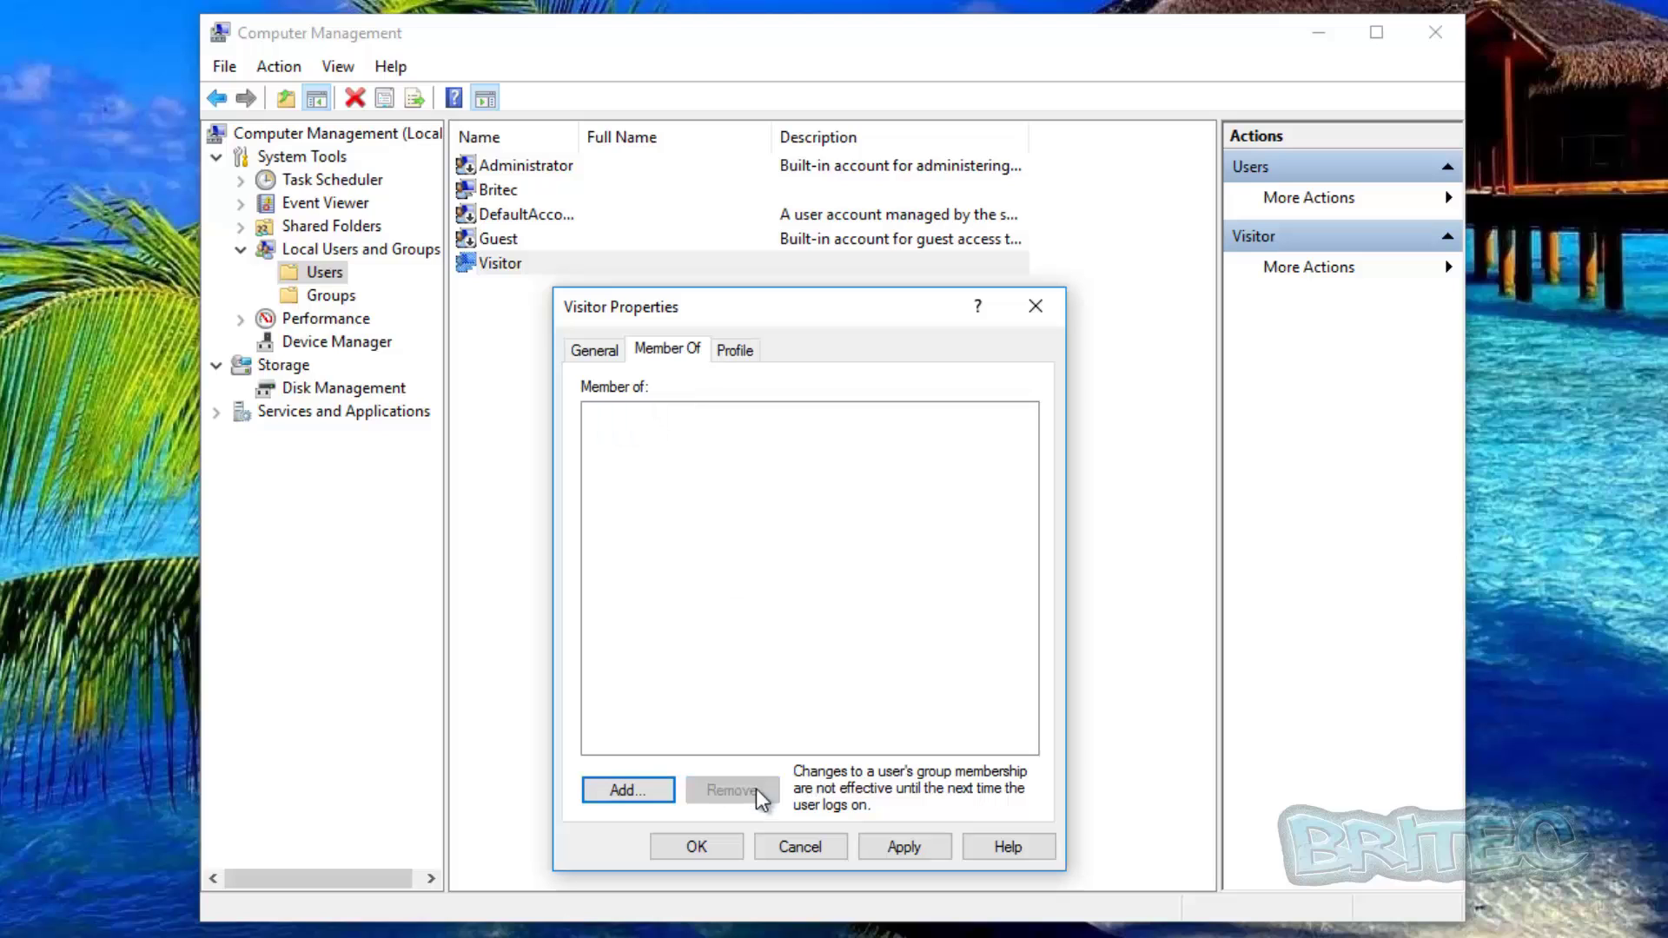
left_click(624, 790)
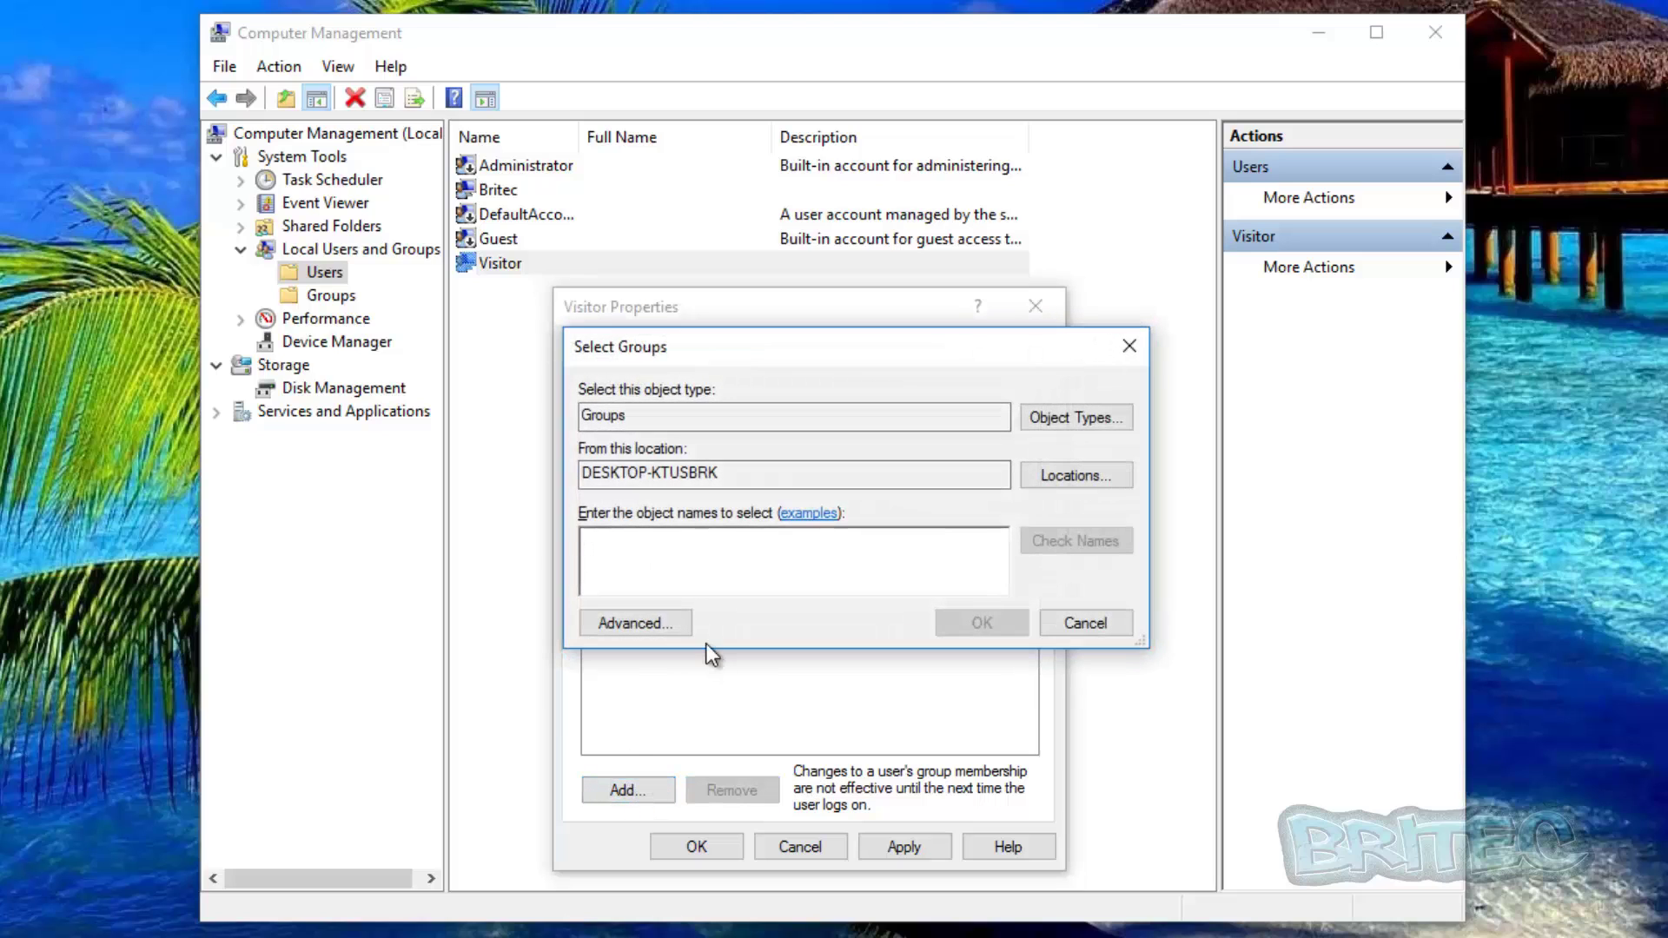
left_click(640, 624)
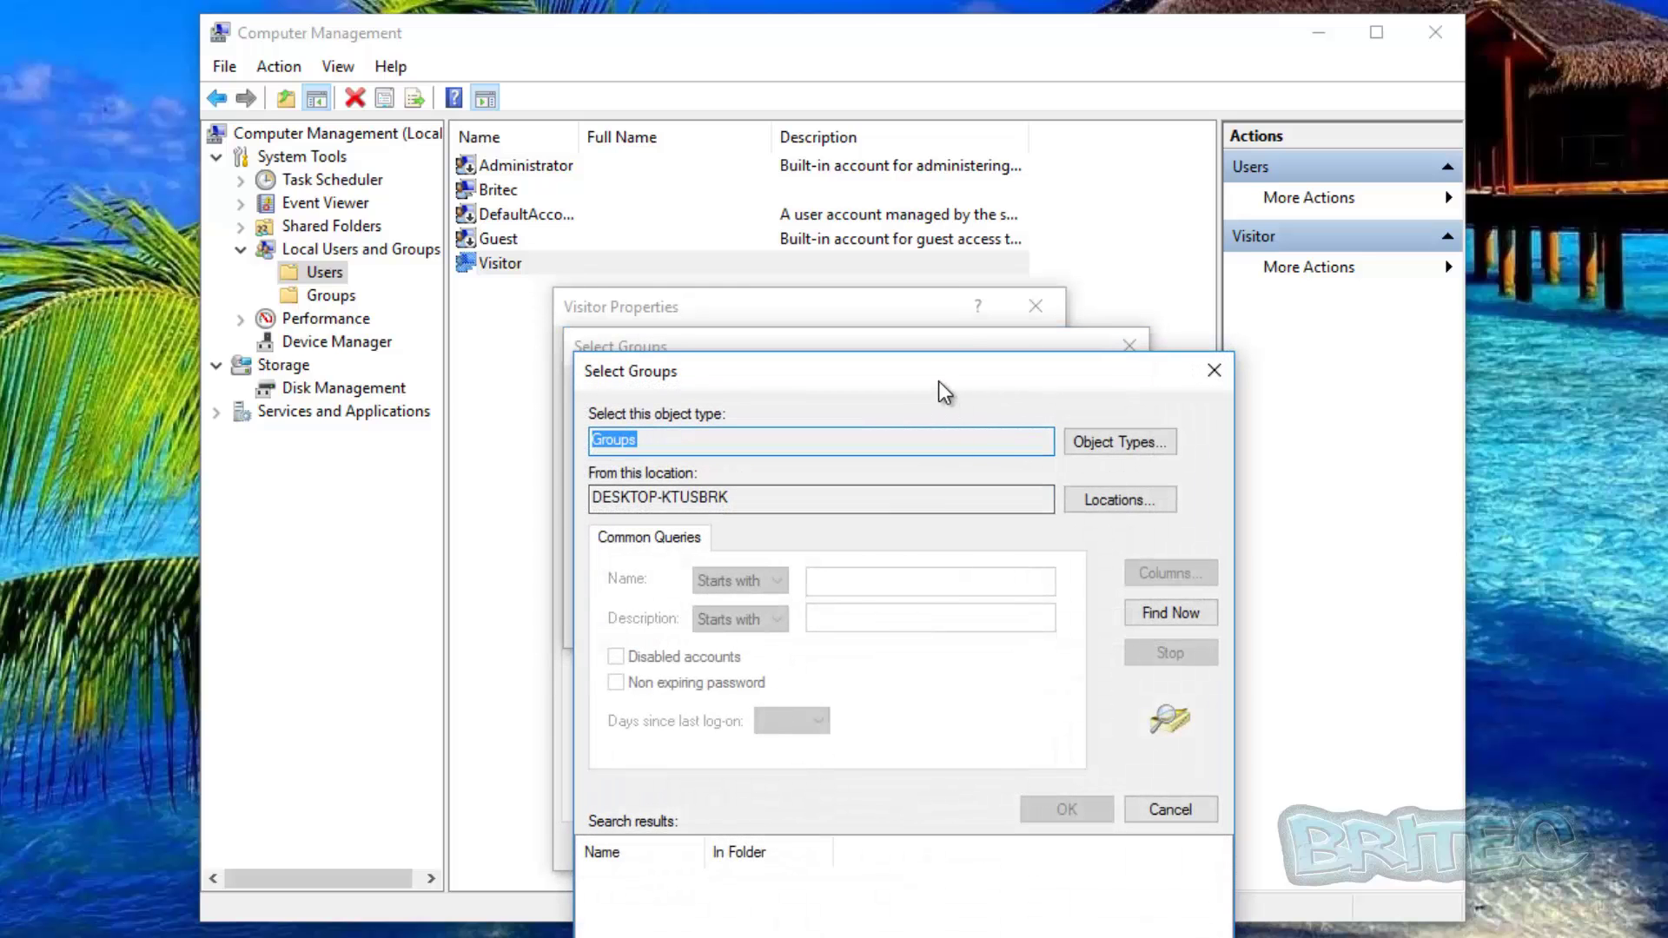
left_click_drag(939, 380, 847, 267)
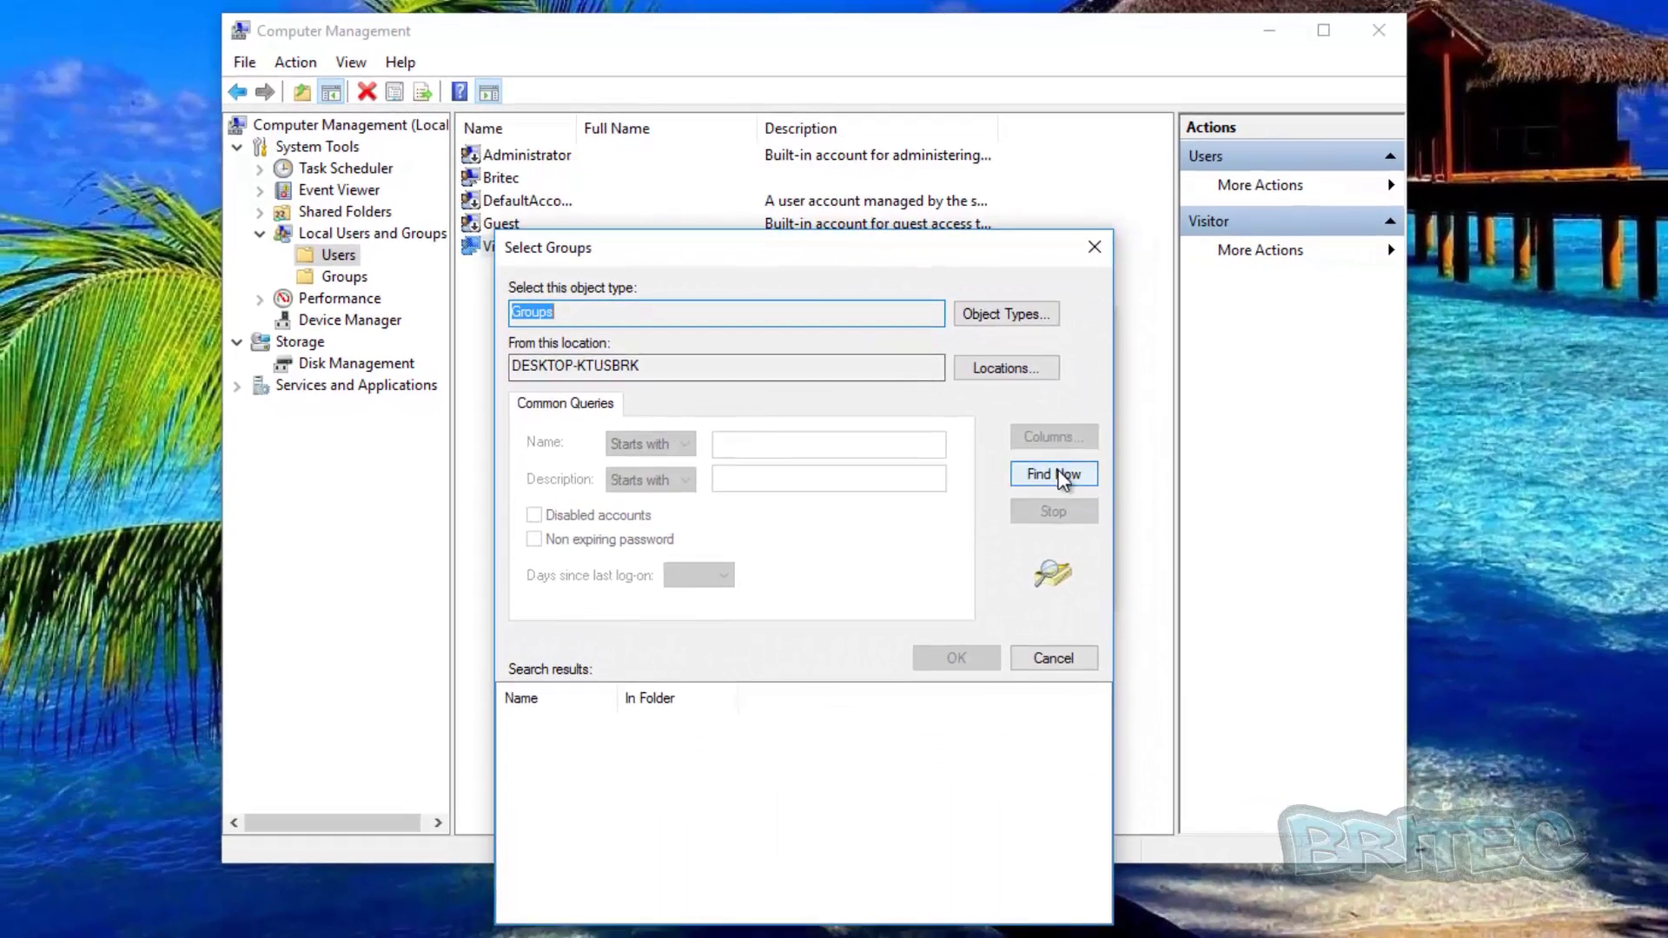
left_click(1066, 474)
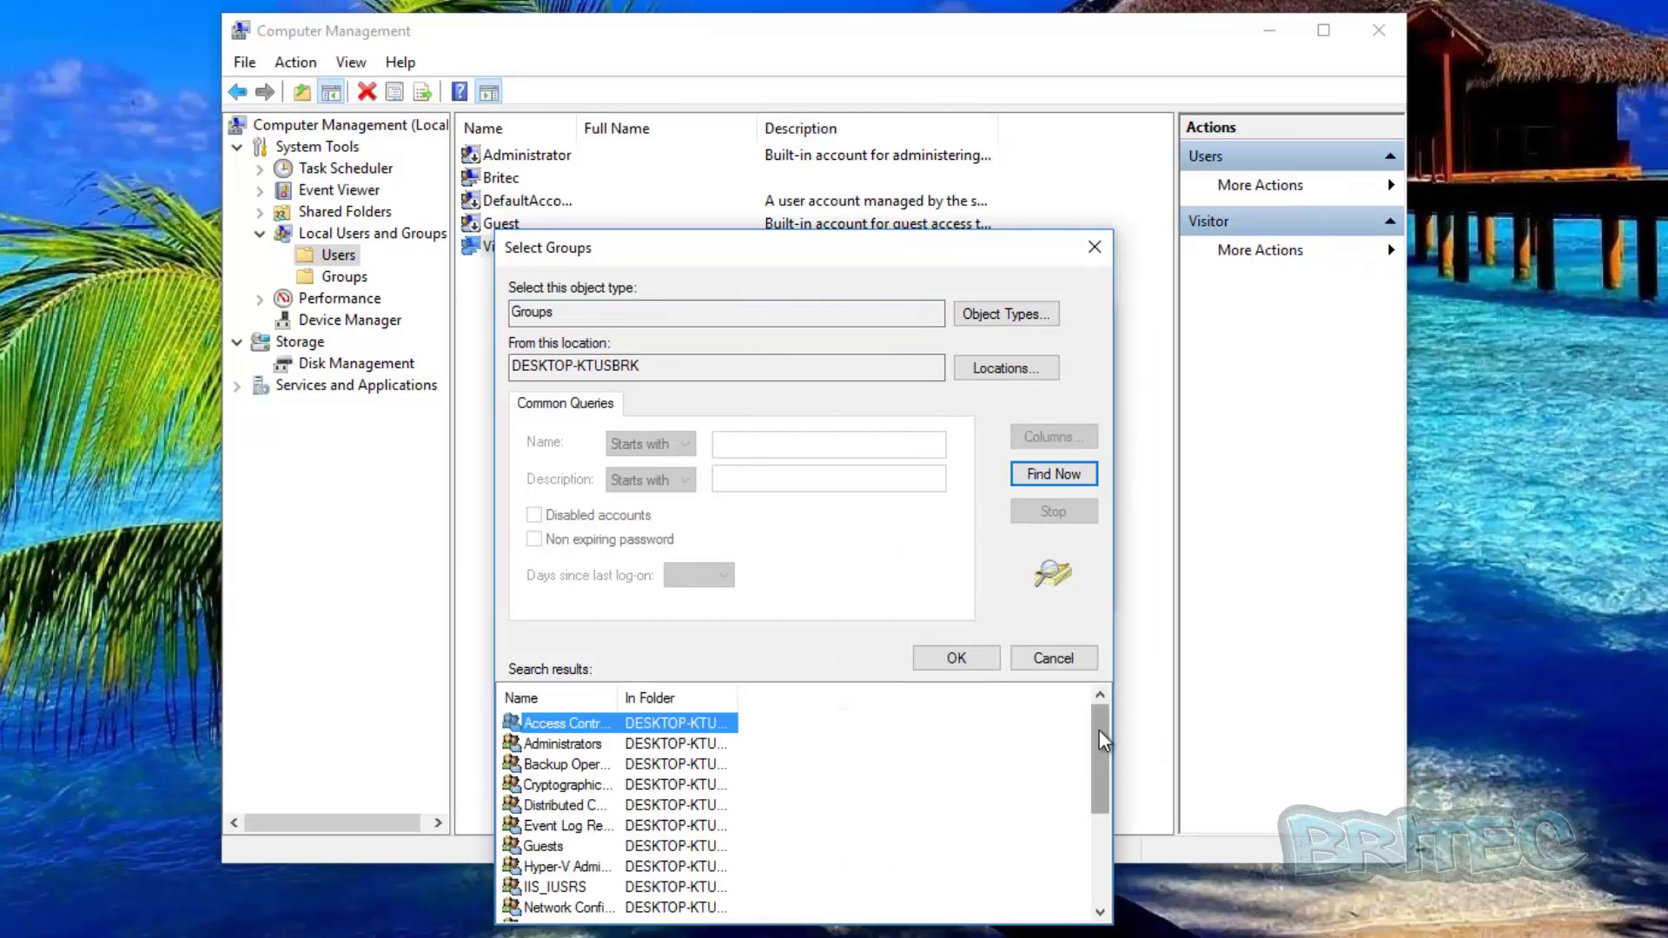
scroll(1097, 779, "down", 2)
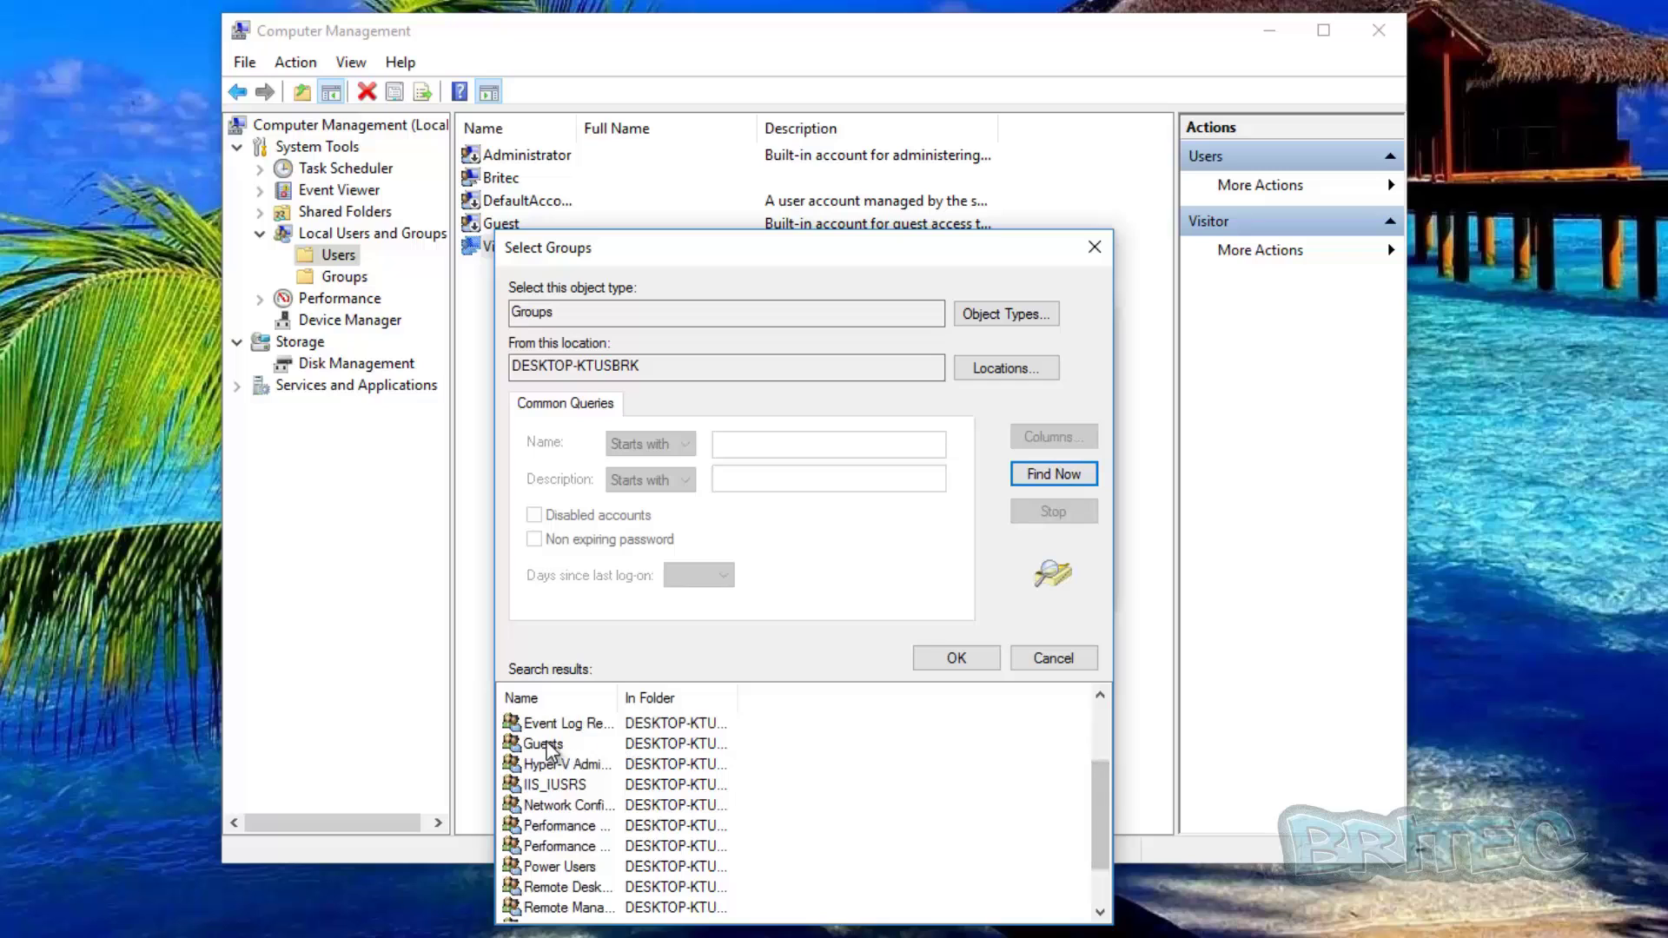
left_click(546, 745)
left_click(953, 660)
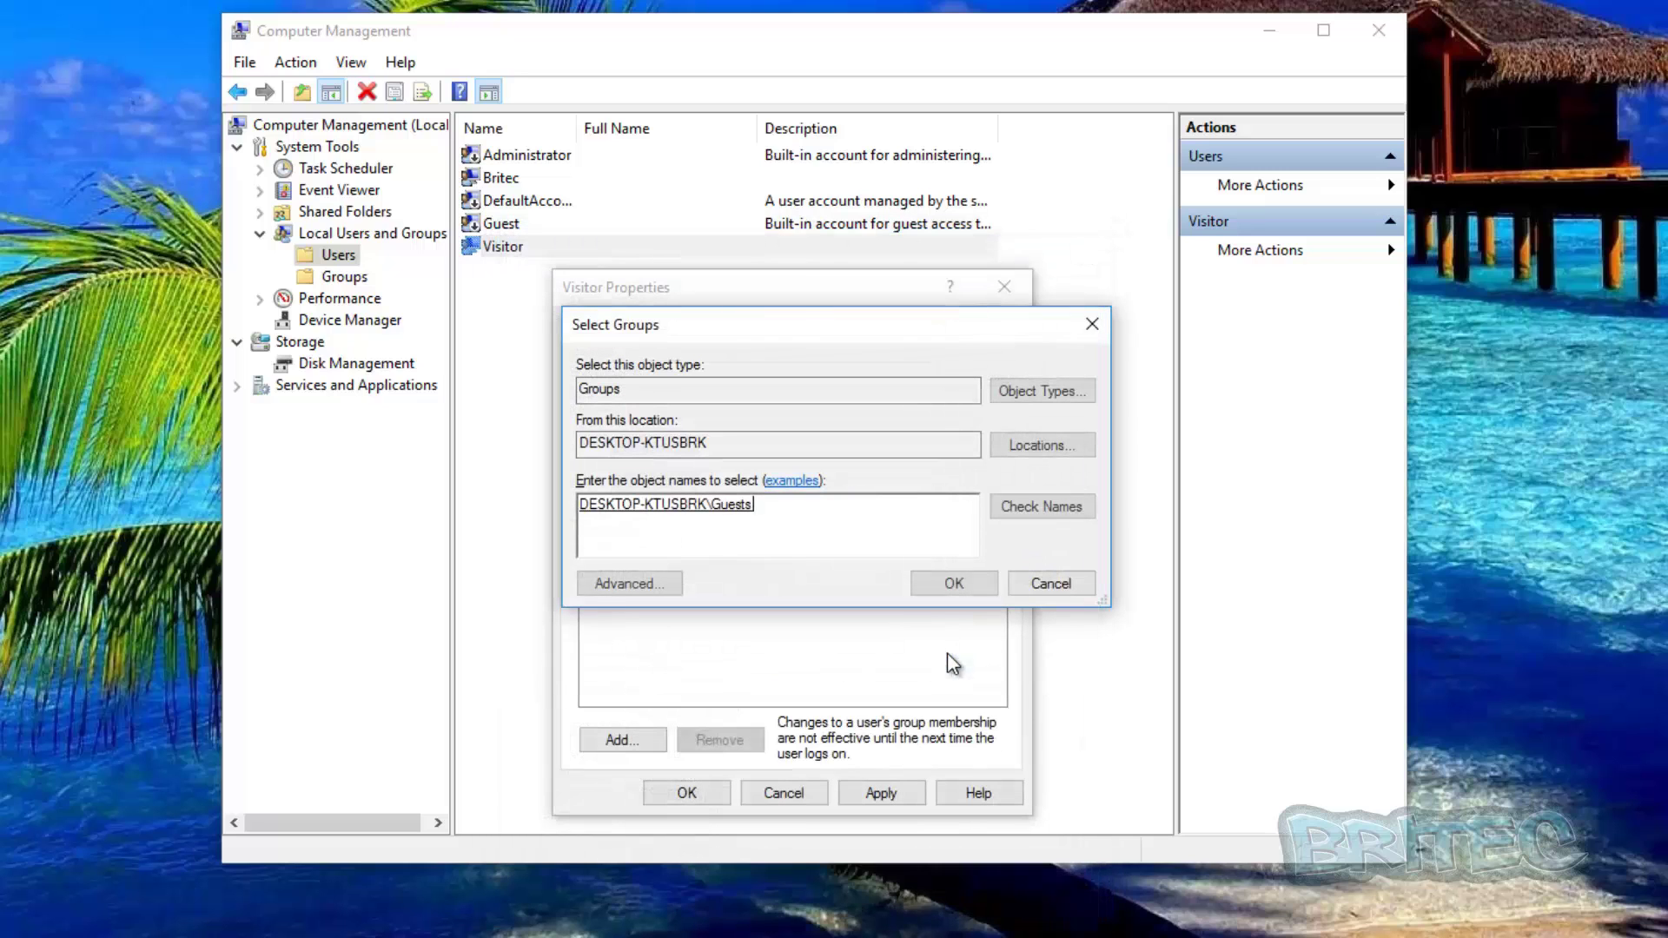
left_click(965, 587)
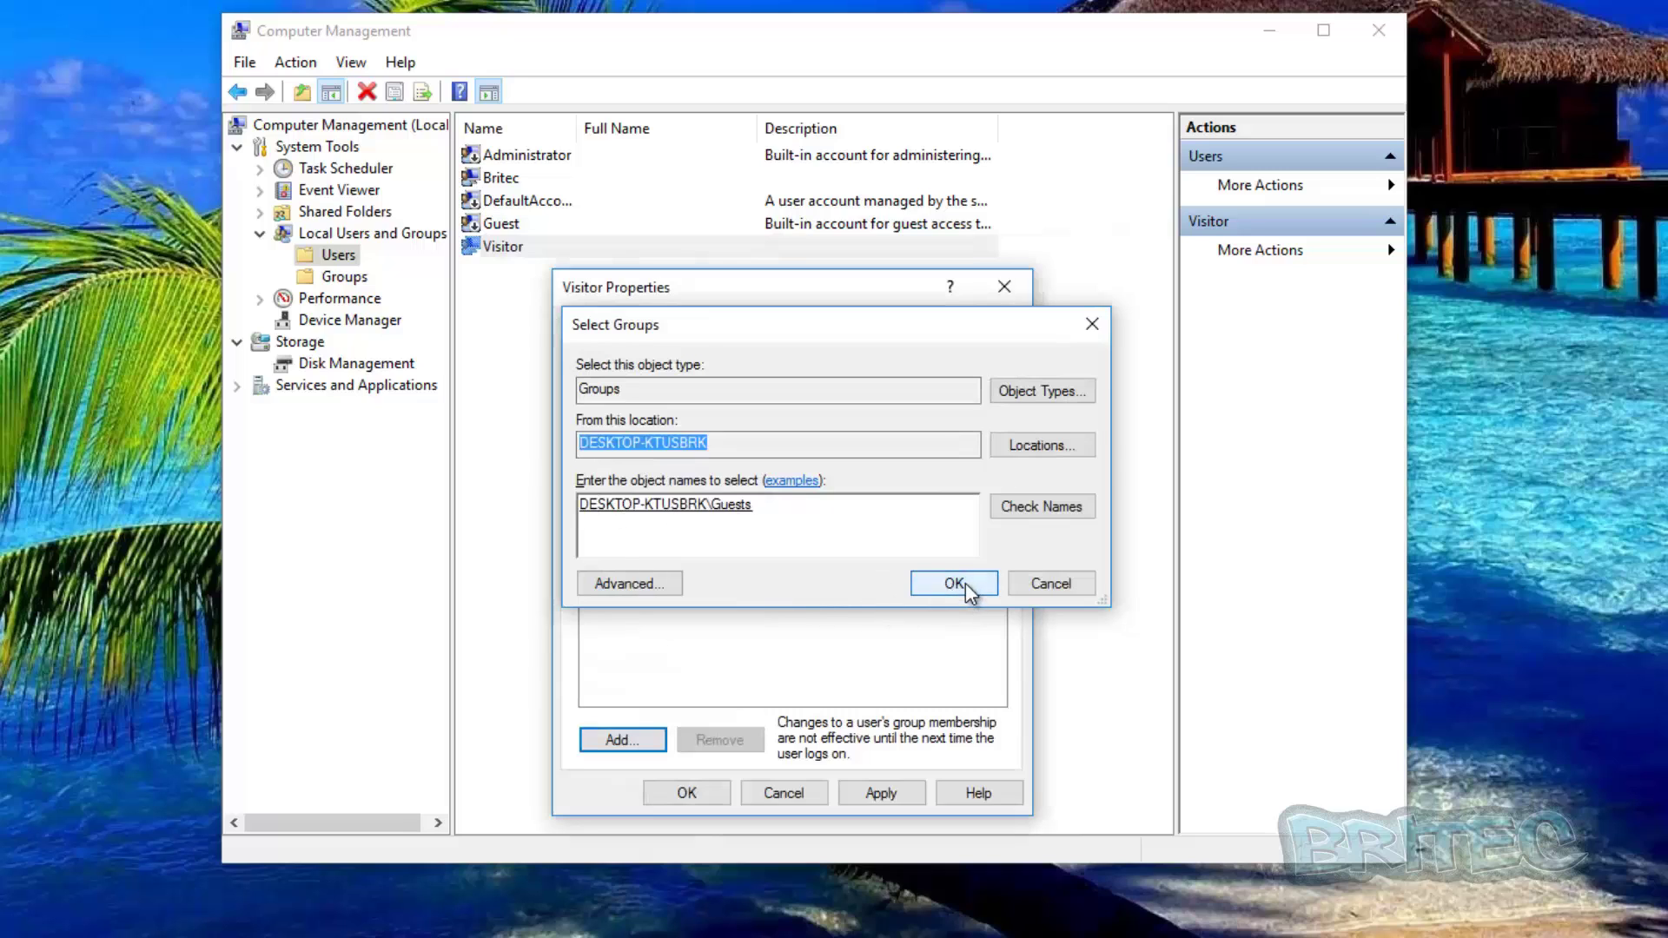
left_click(860, 793)
left_click(693, 798)
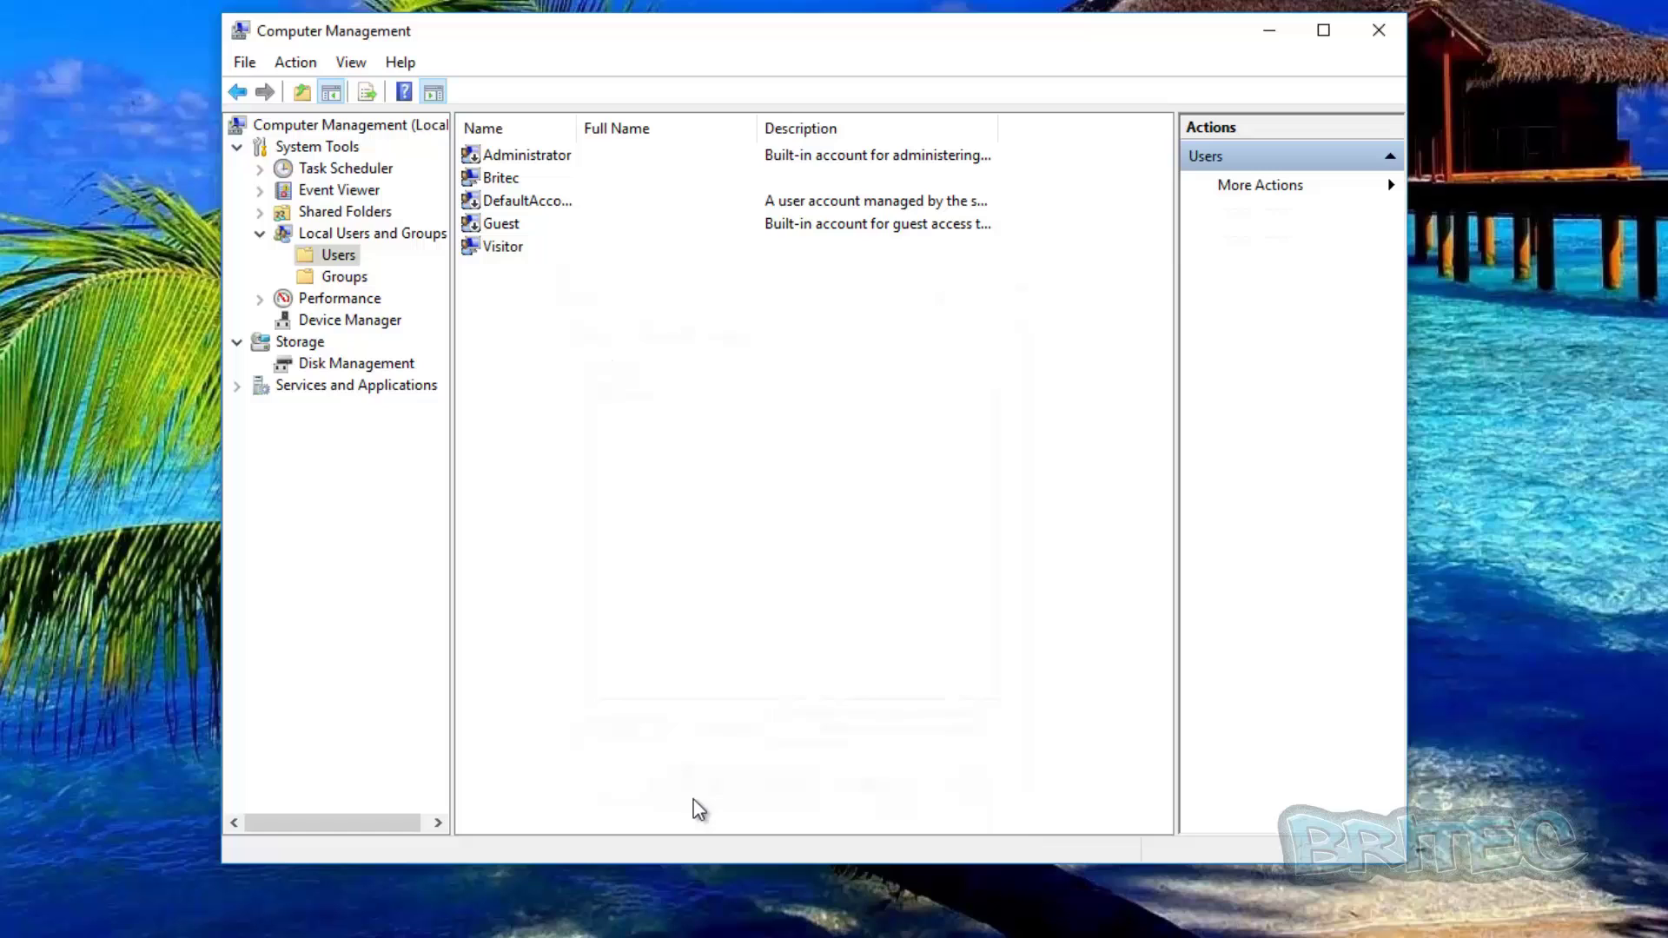
- Reopen Visitor's properties to confirm Guests membership, then close Computer Management
left_click(505, 250)
right_click(504, 248)
left_click(596, 395)
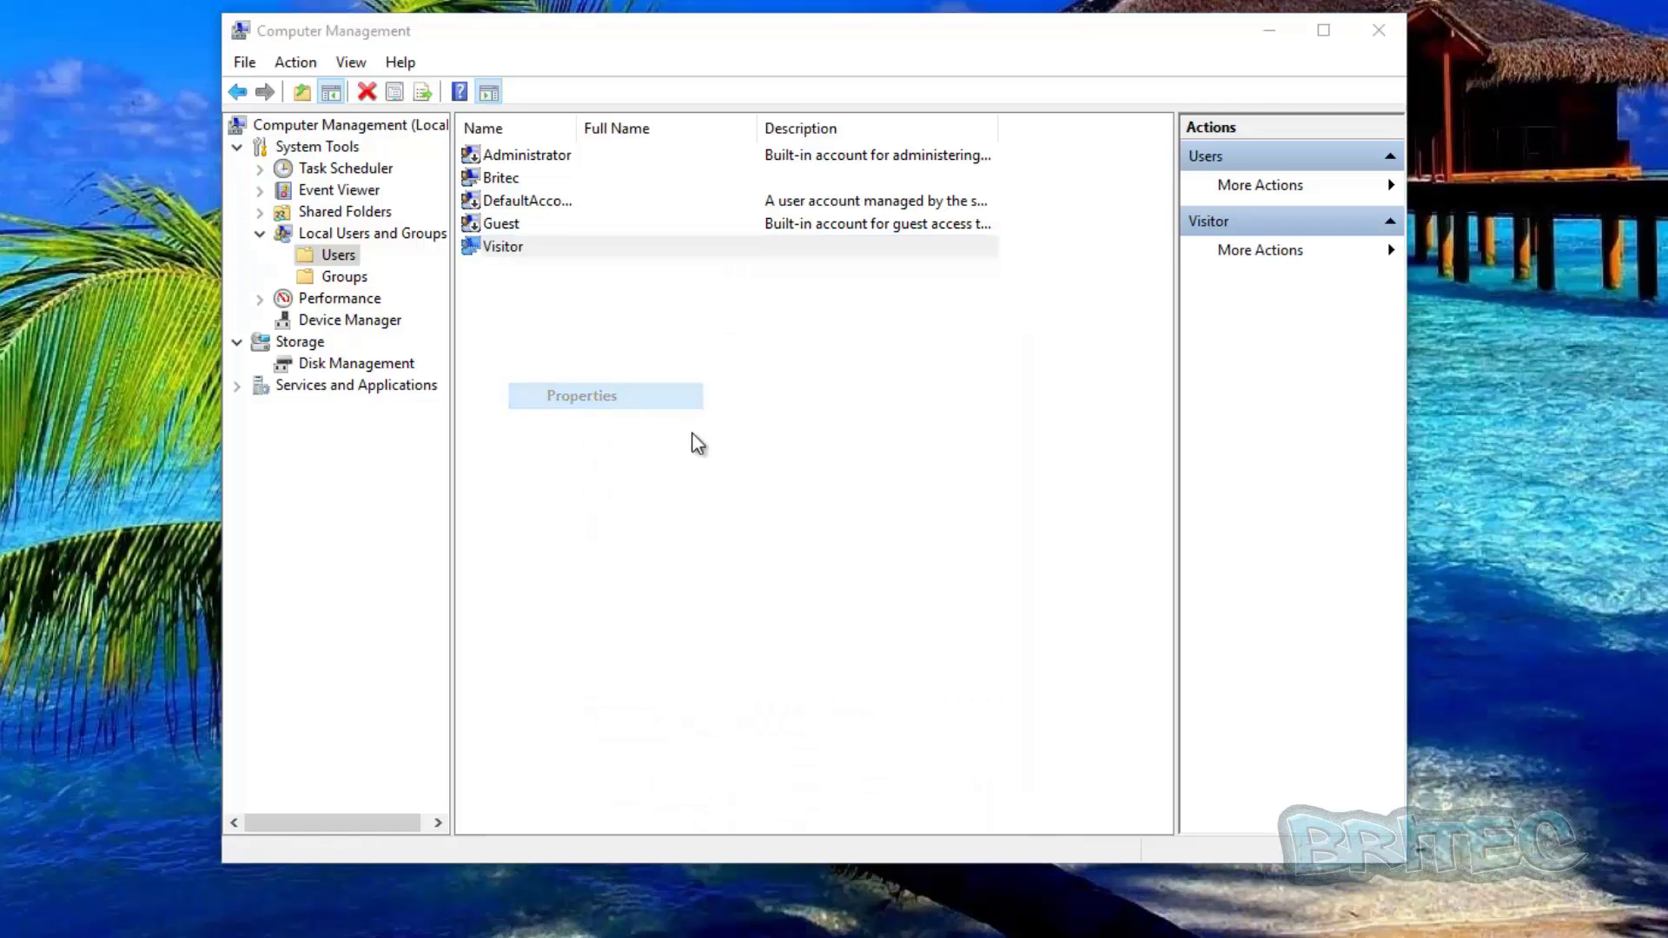
left_click(661, 328)
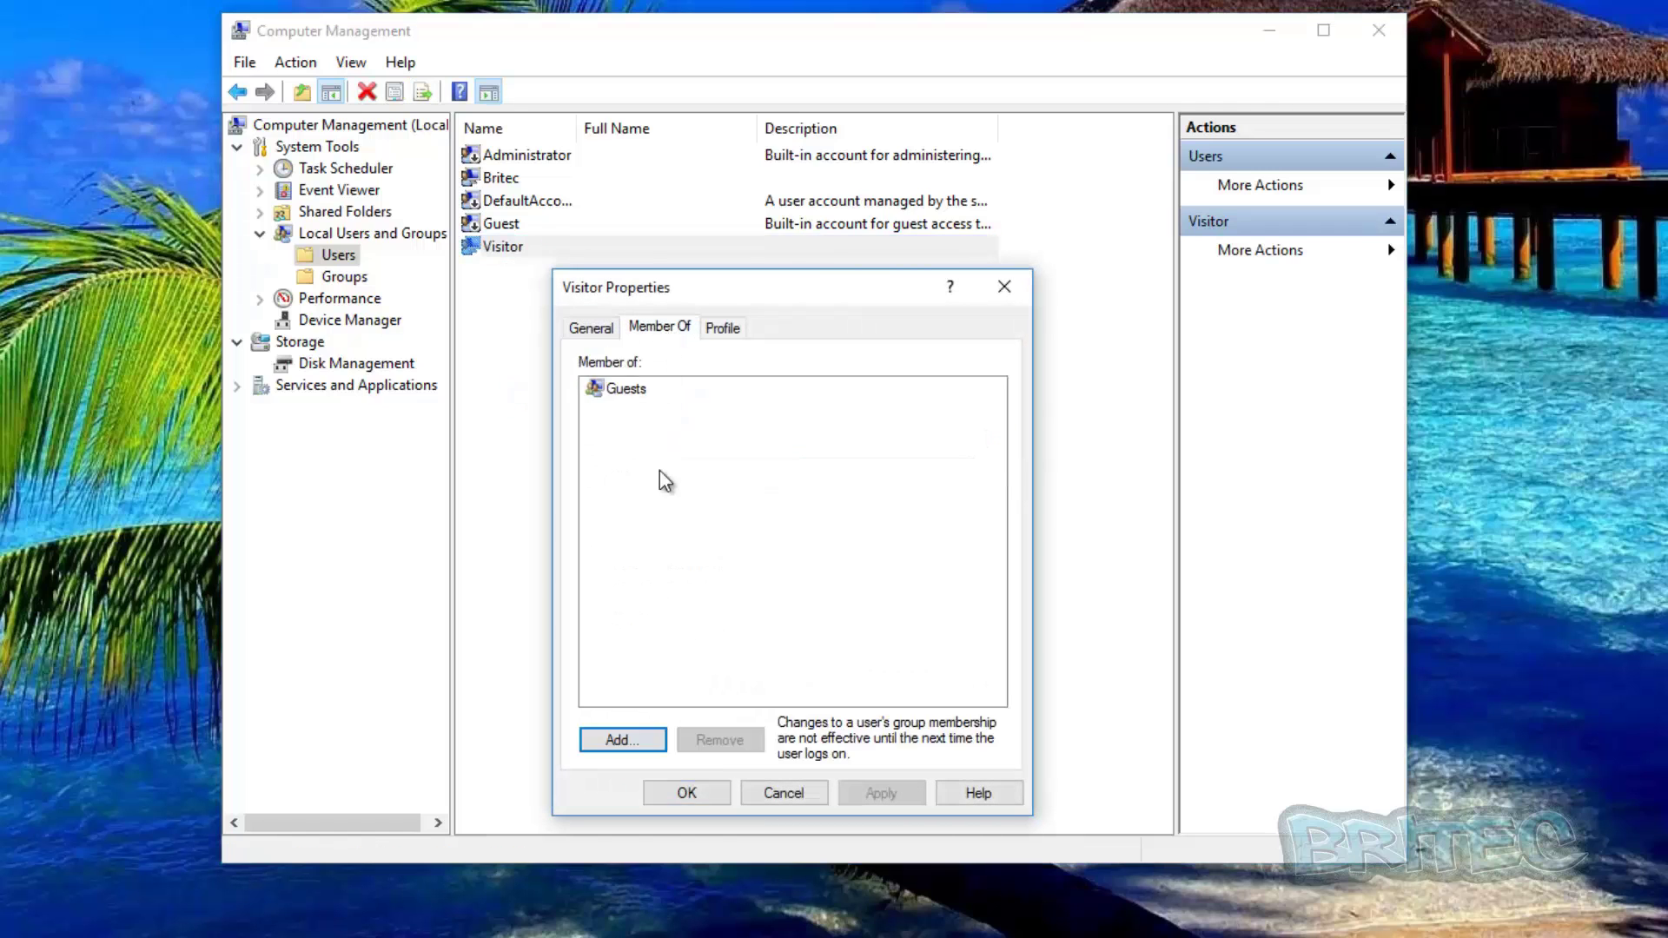
left_click(688, 792)
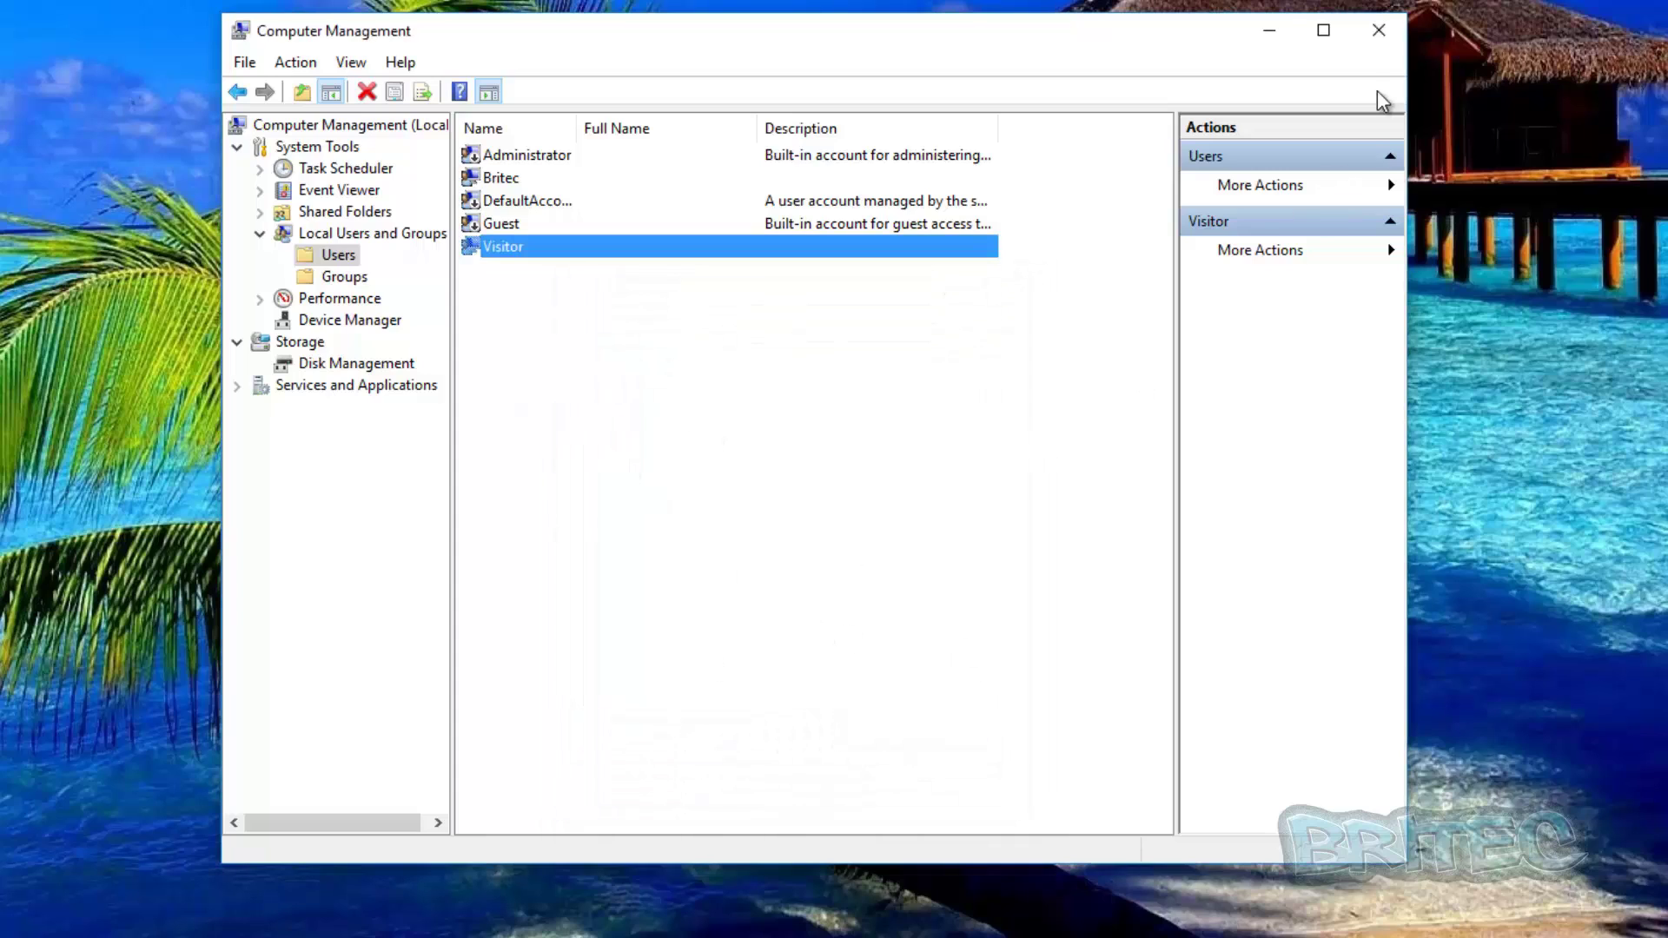
left_click(1380, 33)
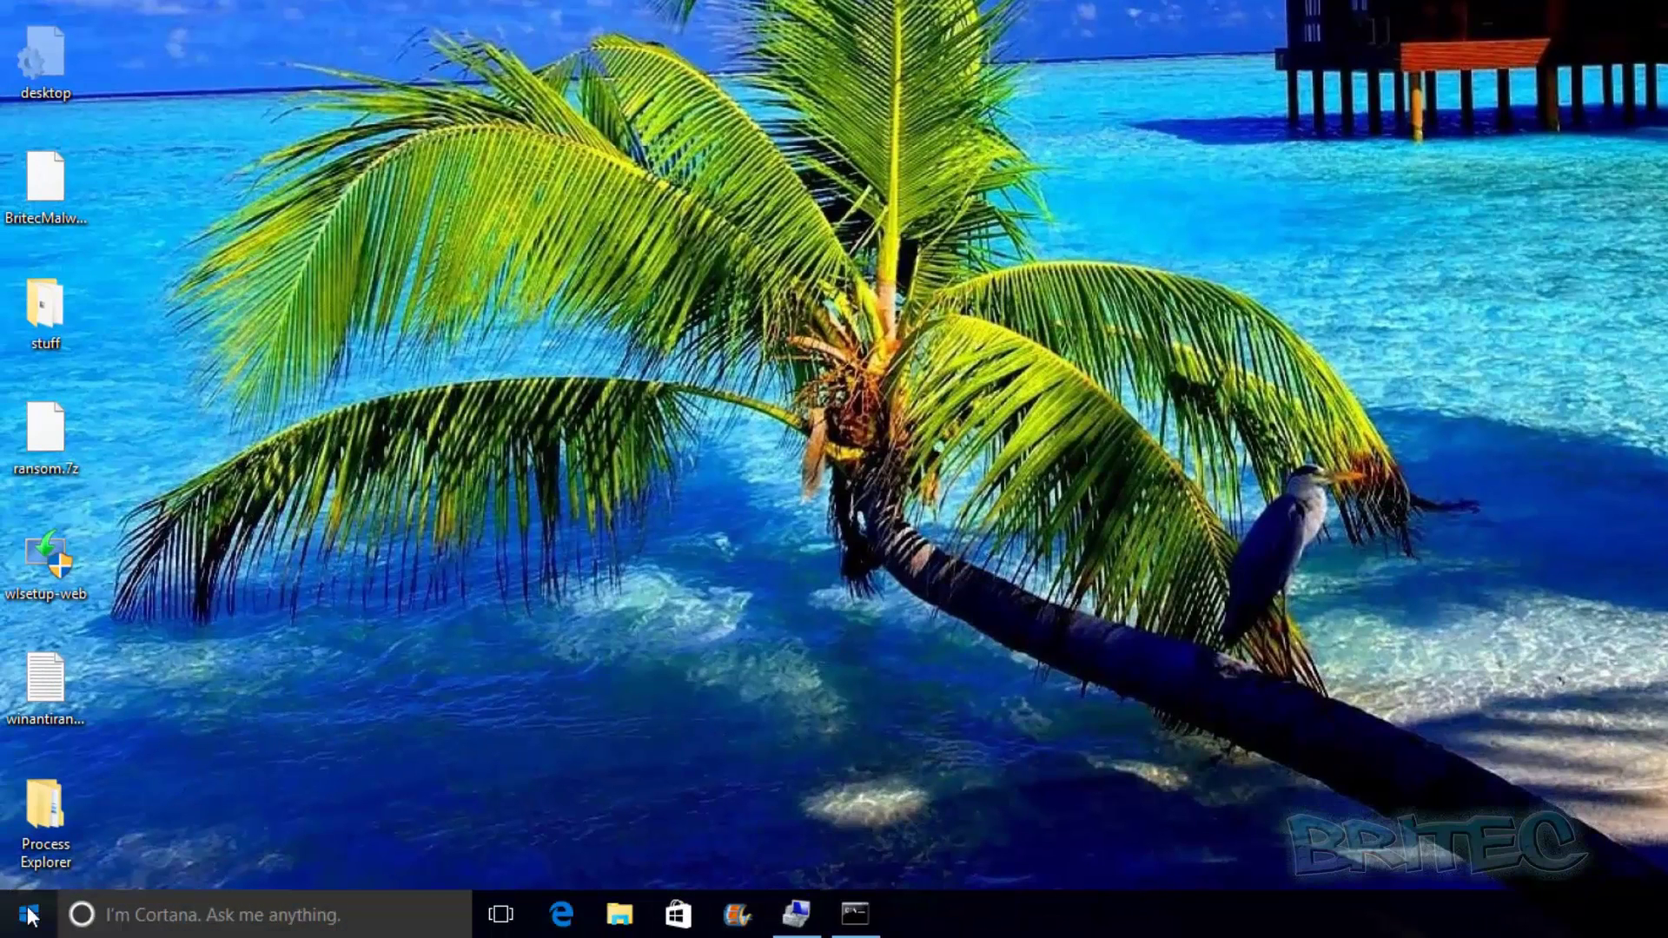
- Switch user from the Start menu account picture and sign in as Visitor
left_click(26, 919)
left_click(75, 236)
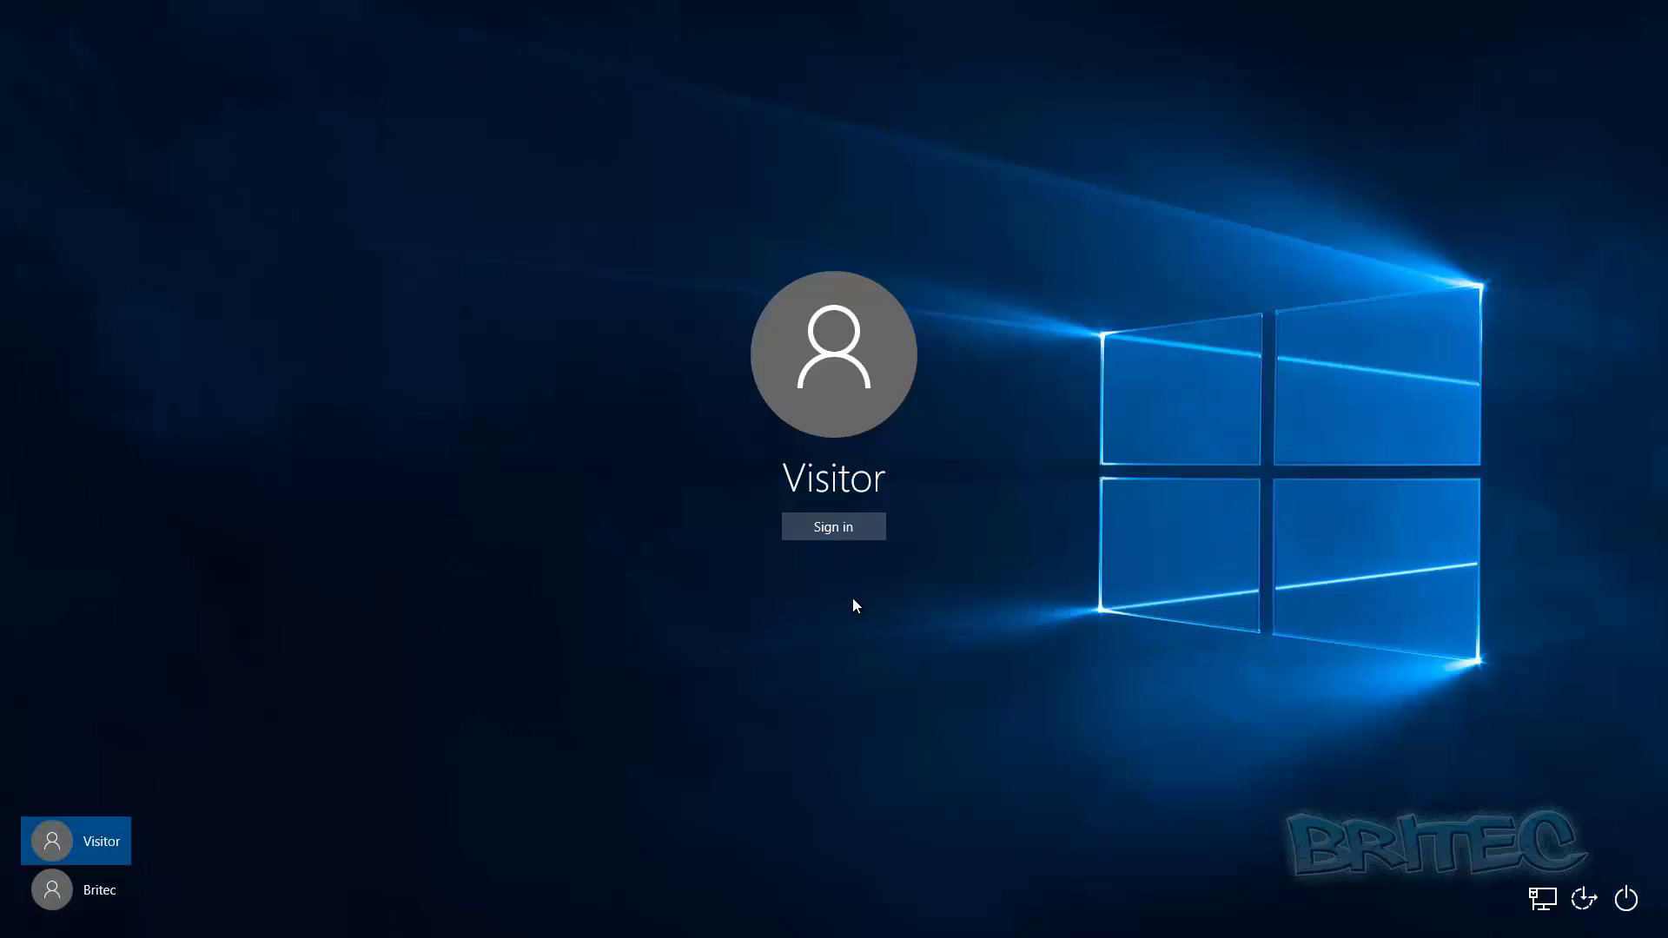
left_click(847, 532)
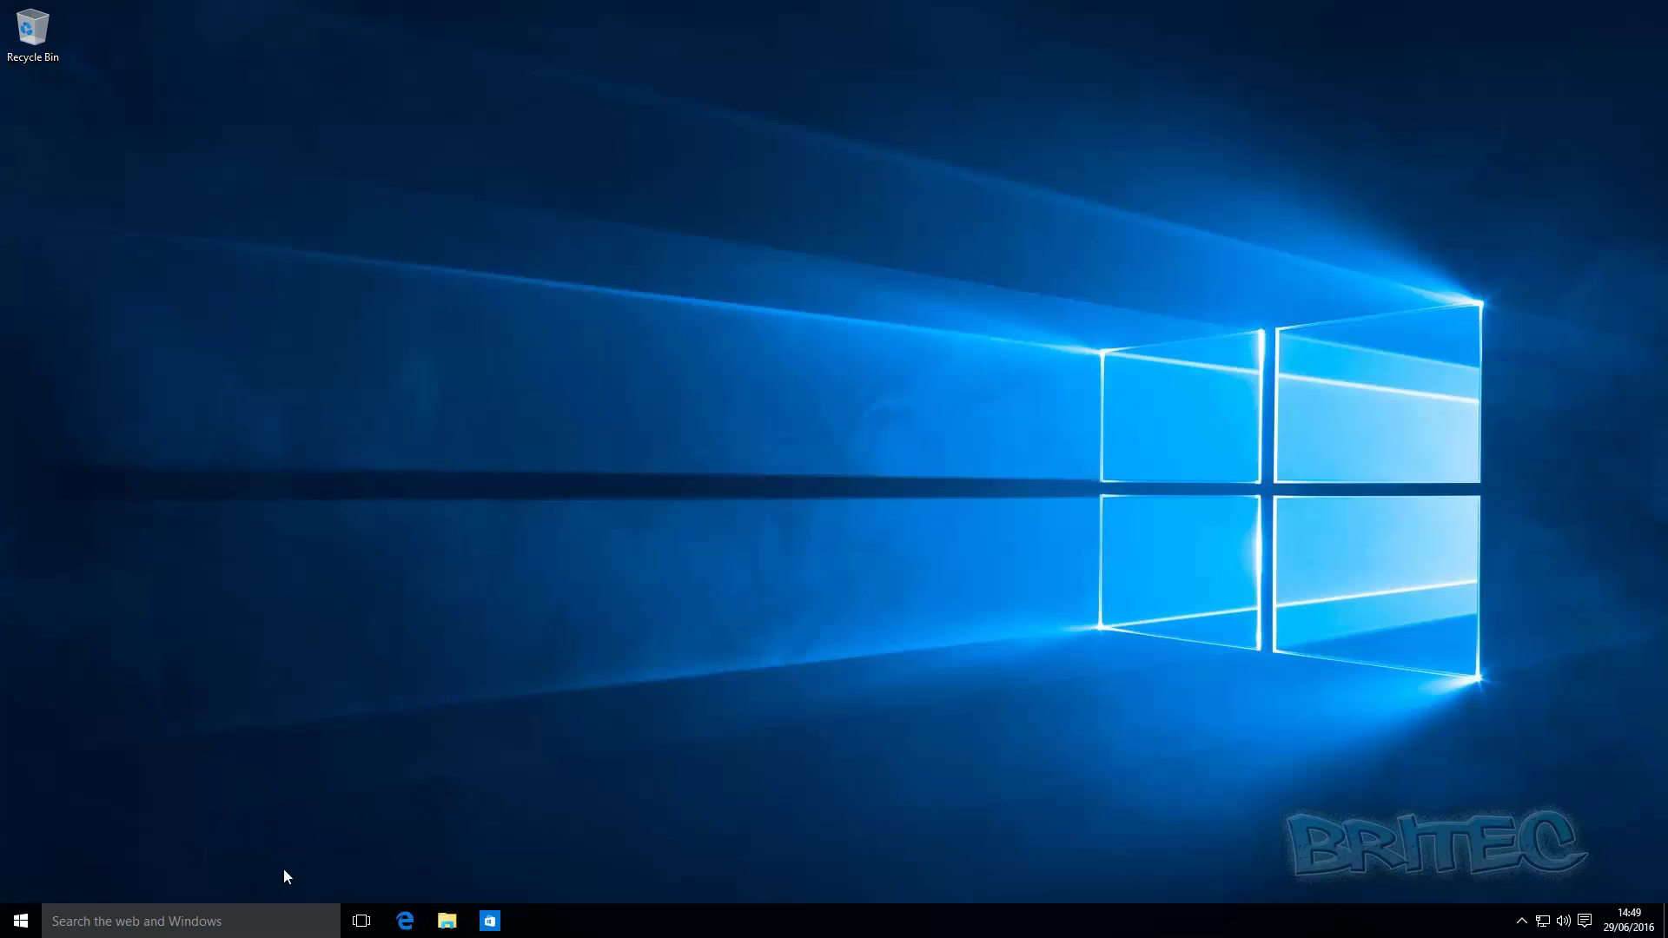
- Switch from Visitor back to the original account via the Start menu and sign in
left_click(21, 920)
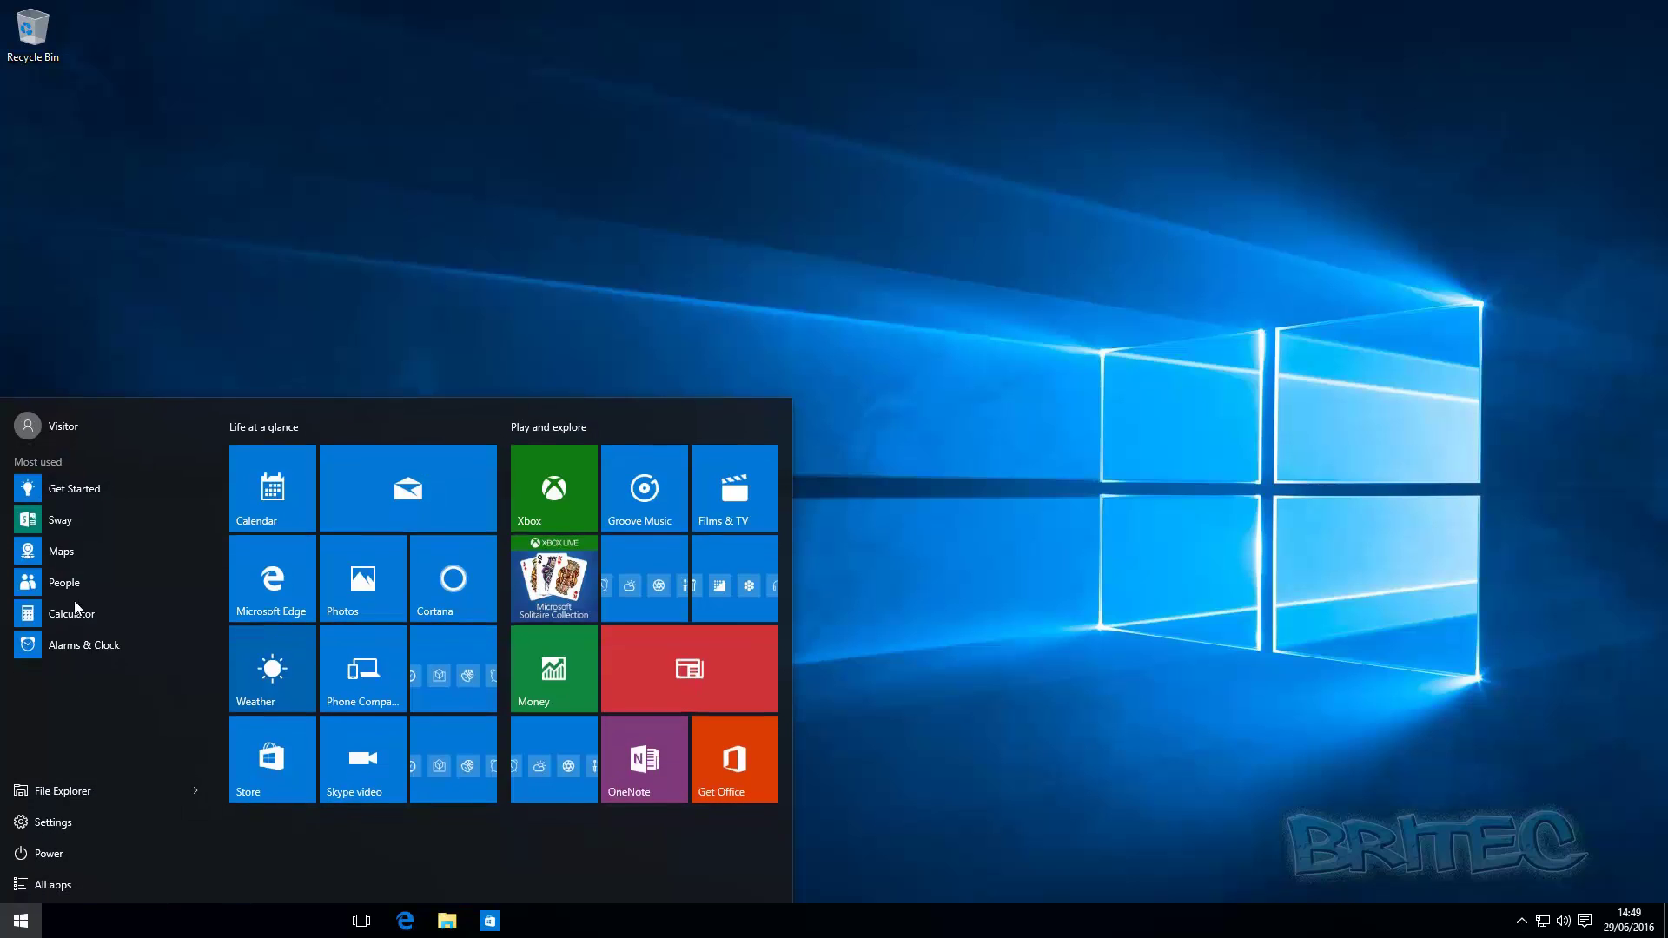
left_click(66, 423)
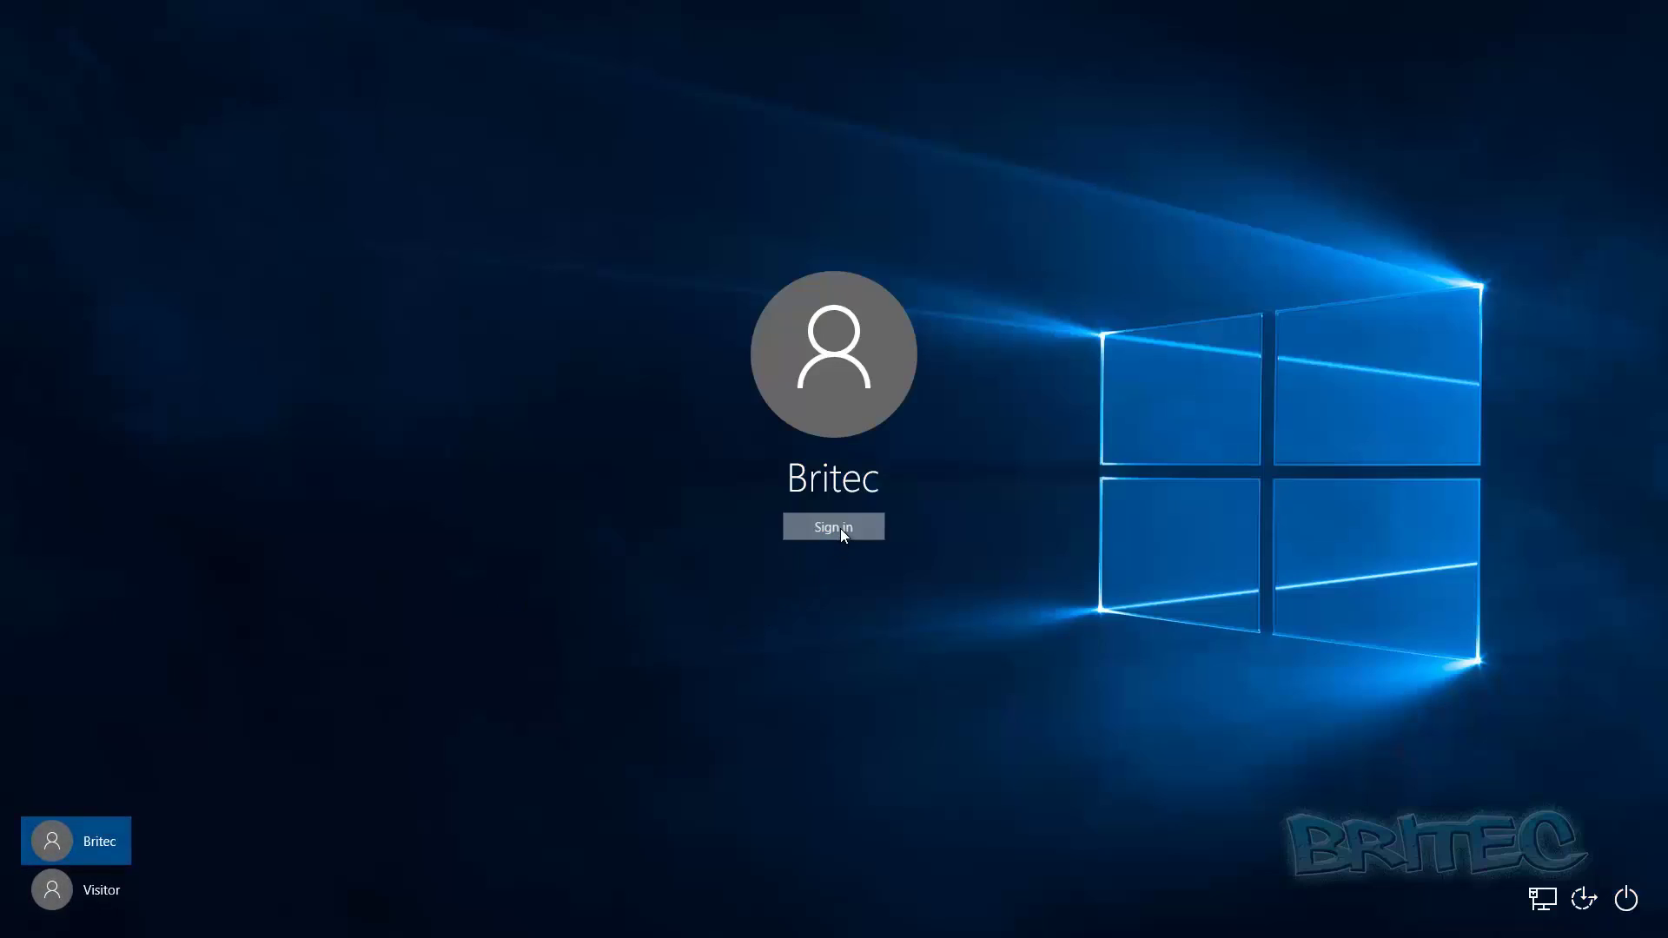
left_click(841, 528)
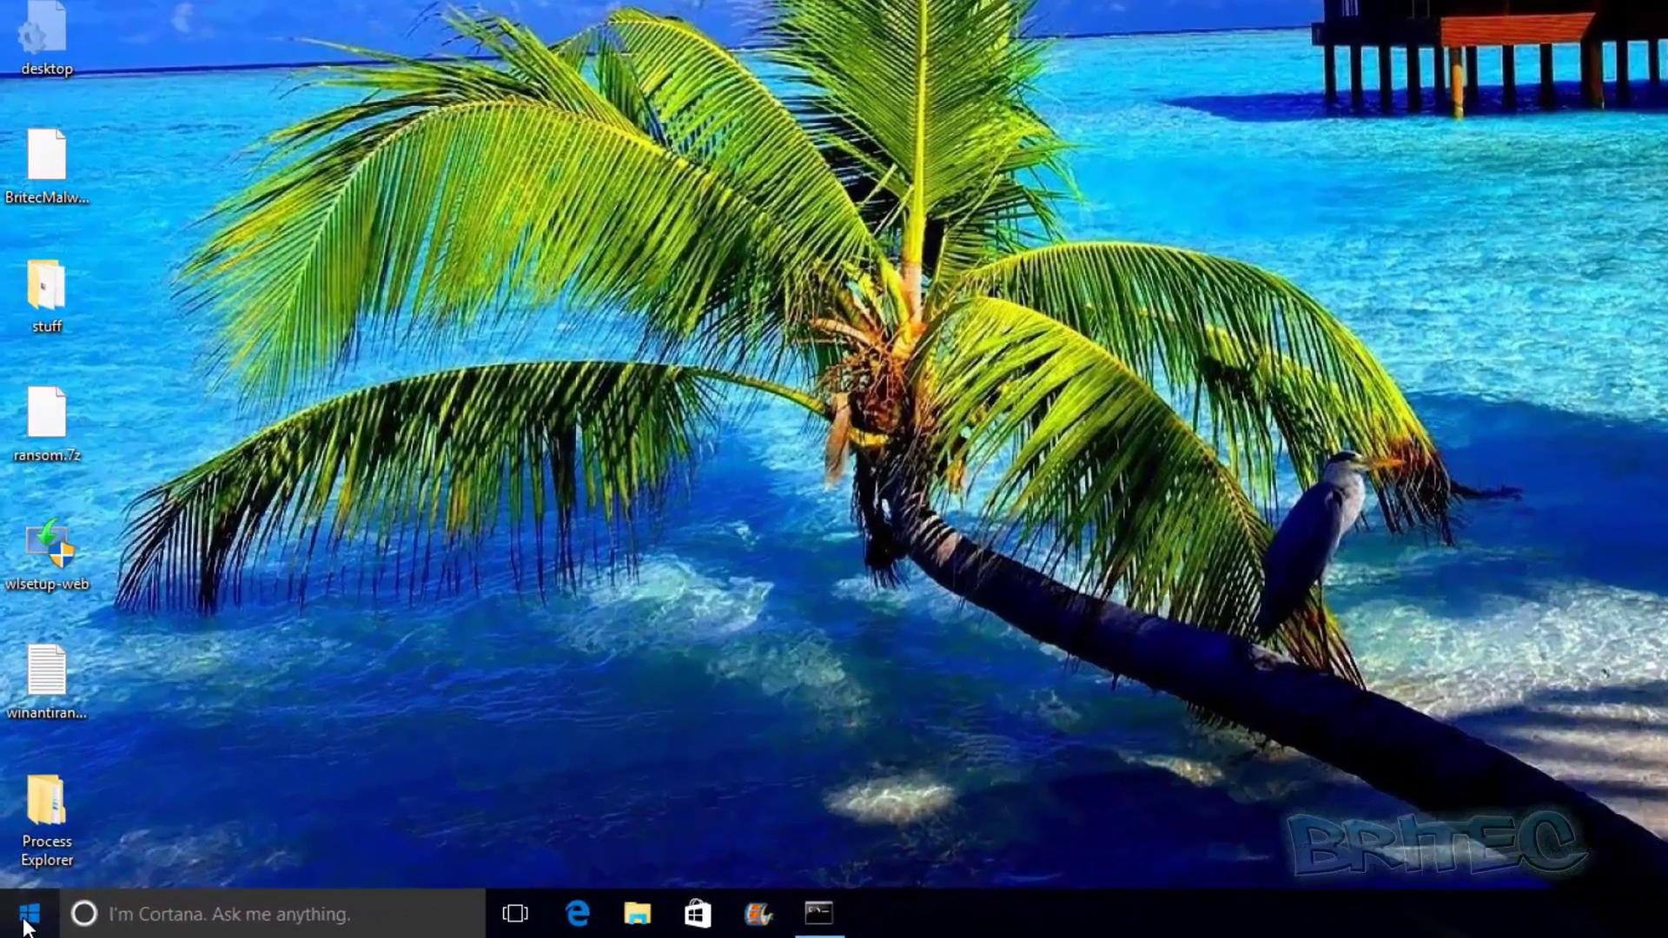
- Launch Computer Management from the Start right-click menu and open Local Users and Groups > Users, where Visitor is listed
left_click(26, 922)
right_click(26, 923)
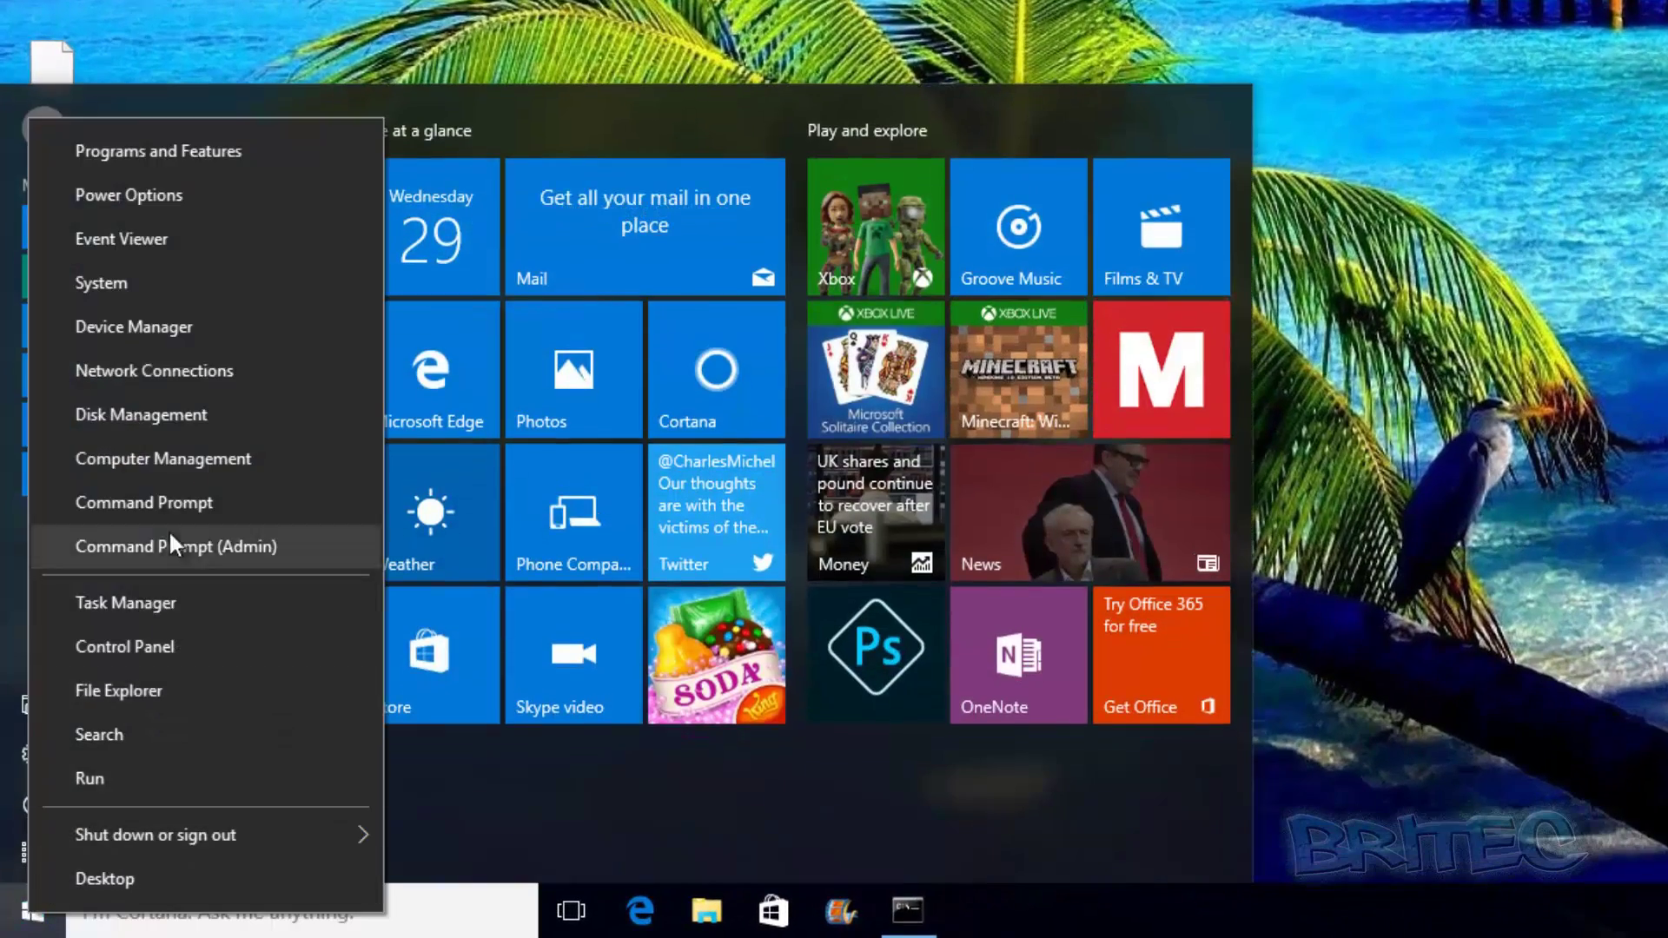
left_click(169, 465)
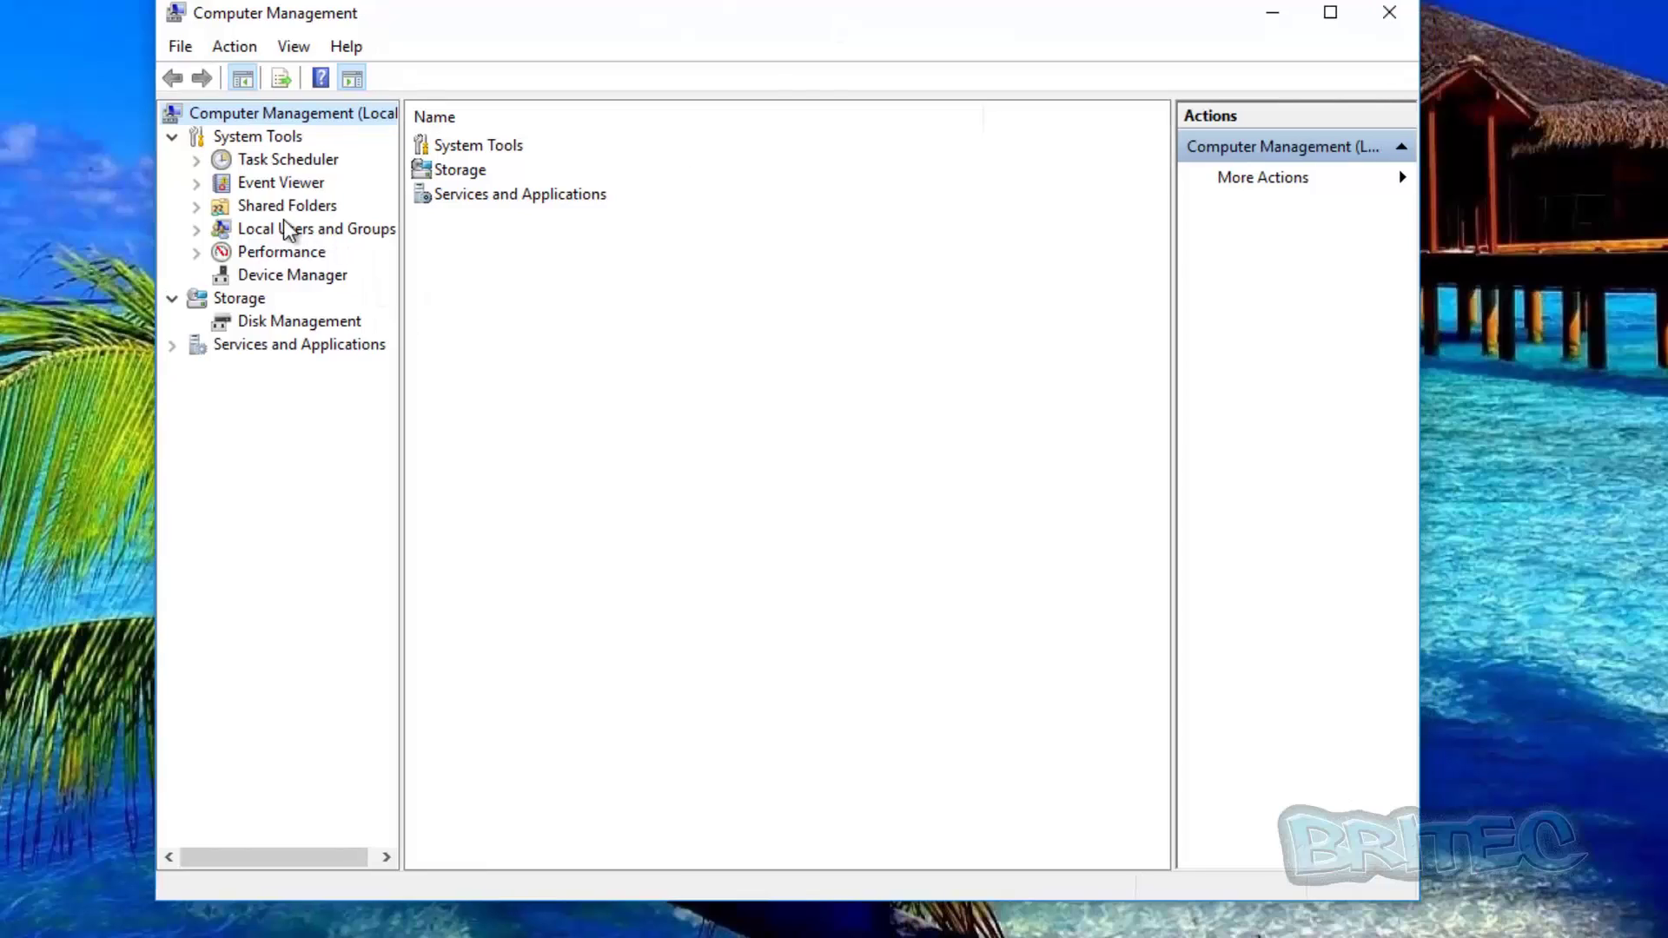
left_click(284, 233)
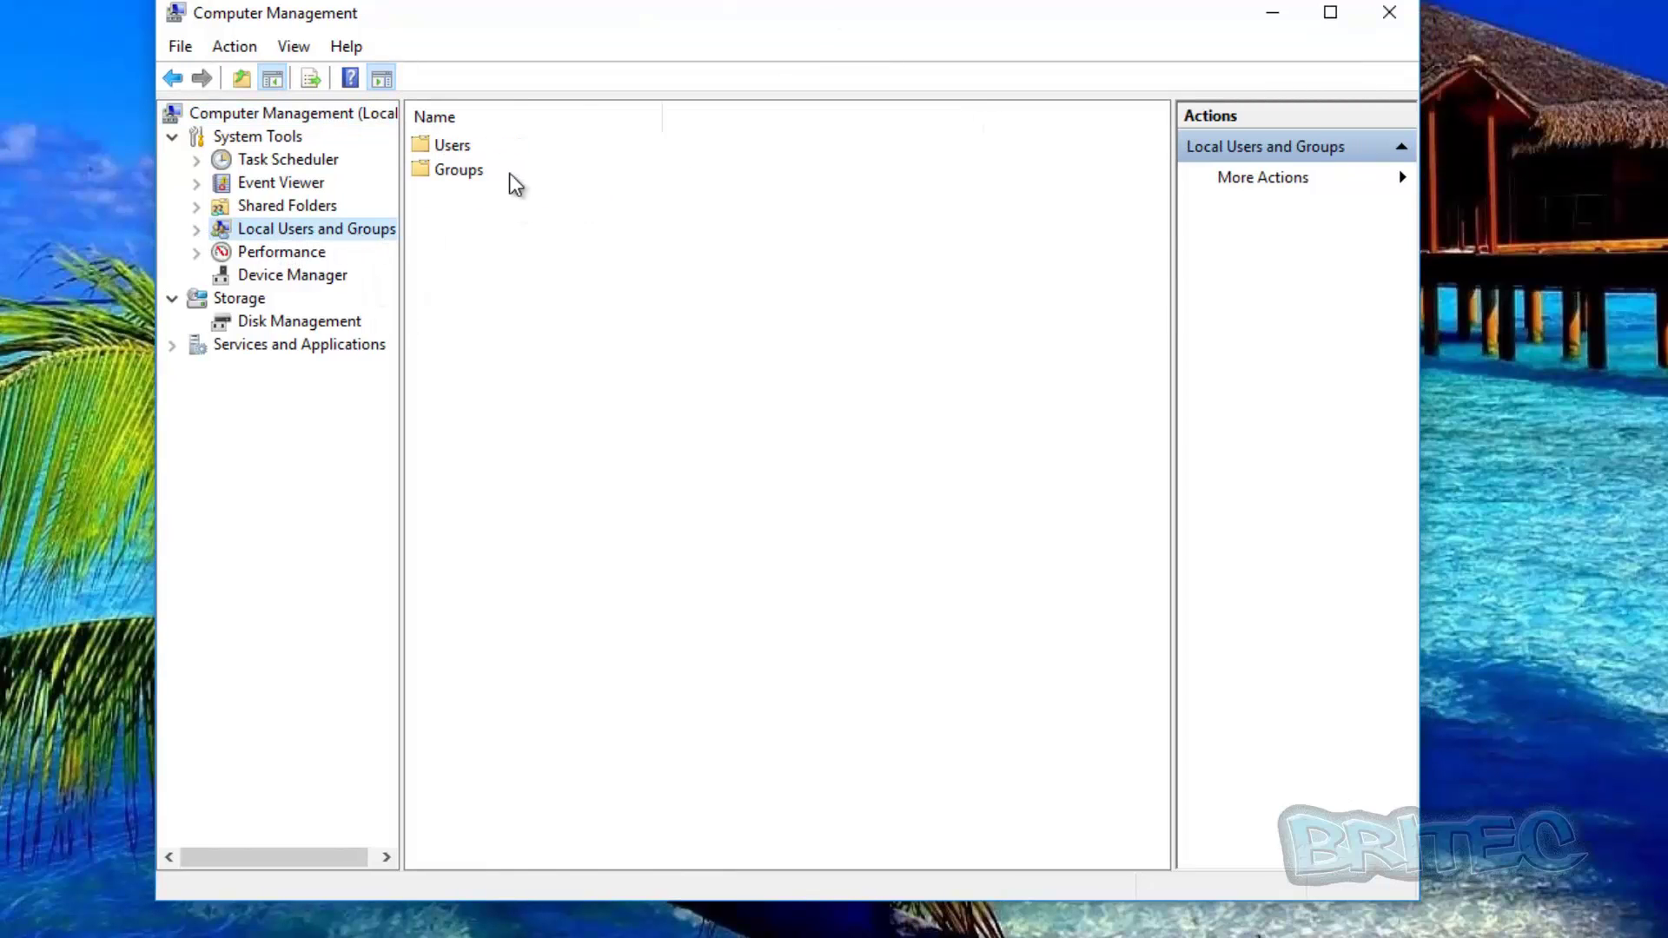
double_click(456, 146)
left_click(455, 249)
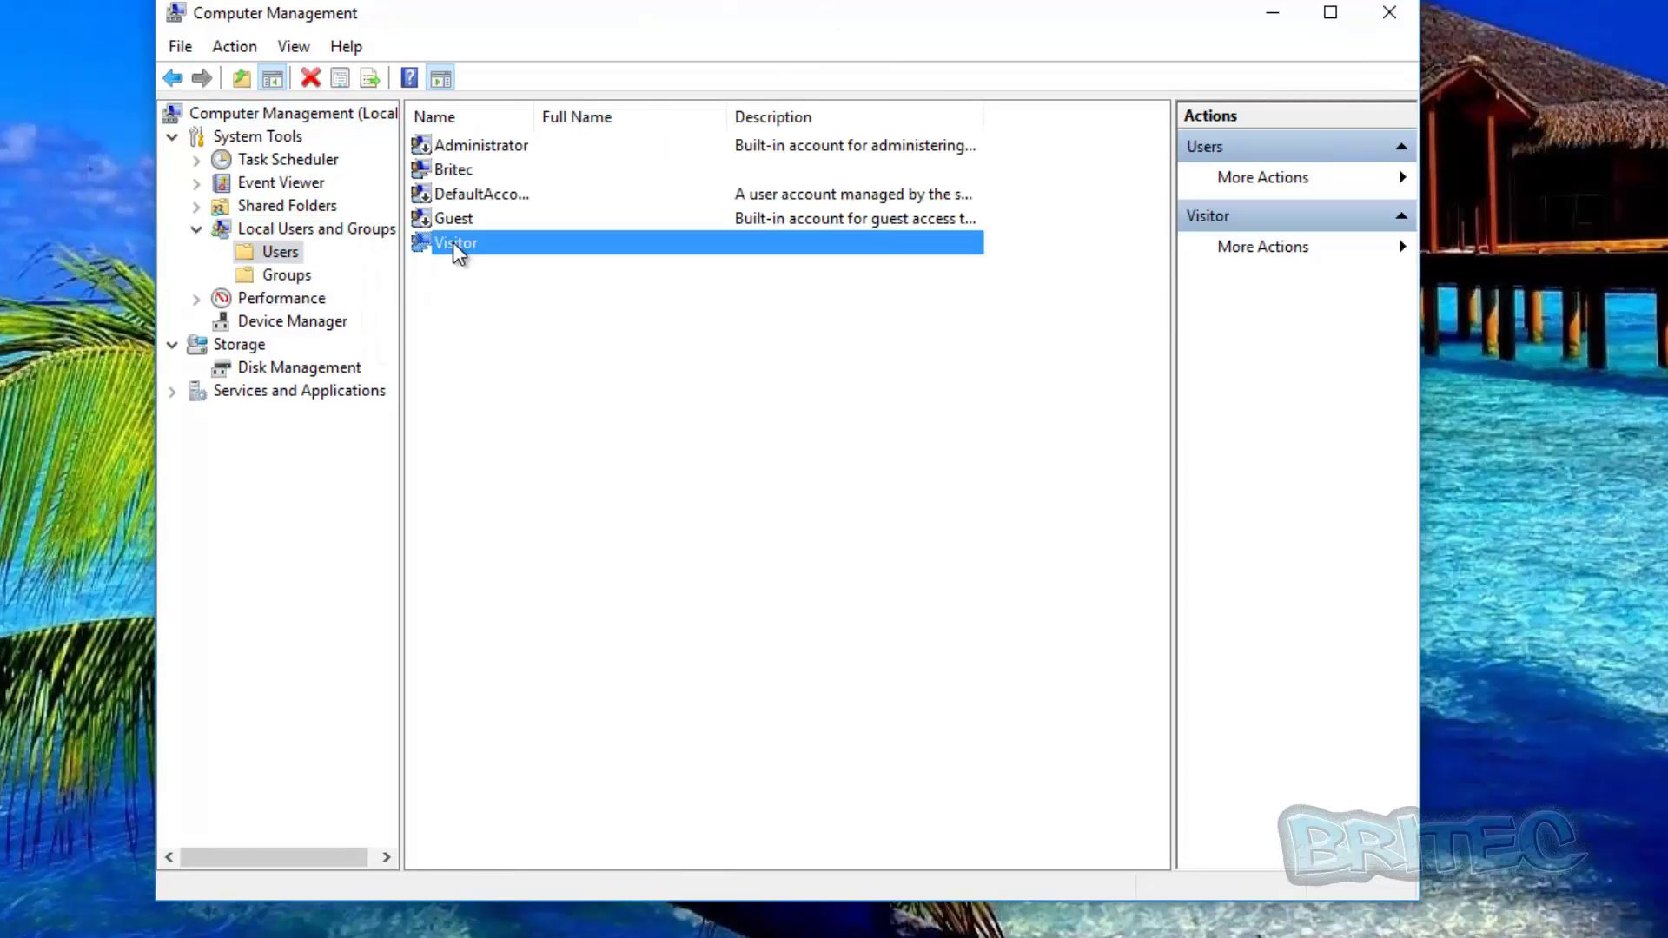
right_click(469, 249)
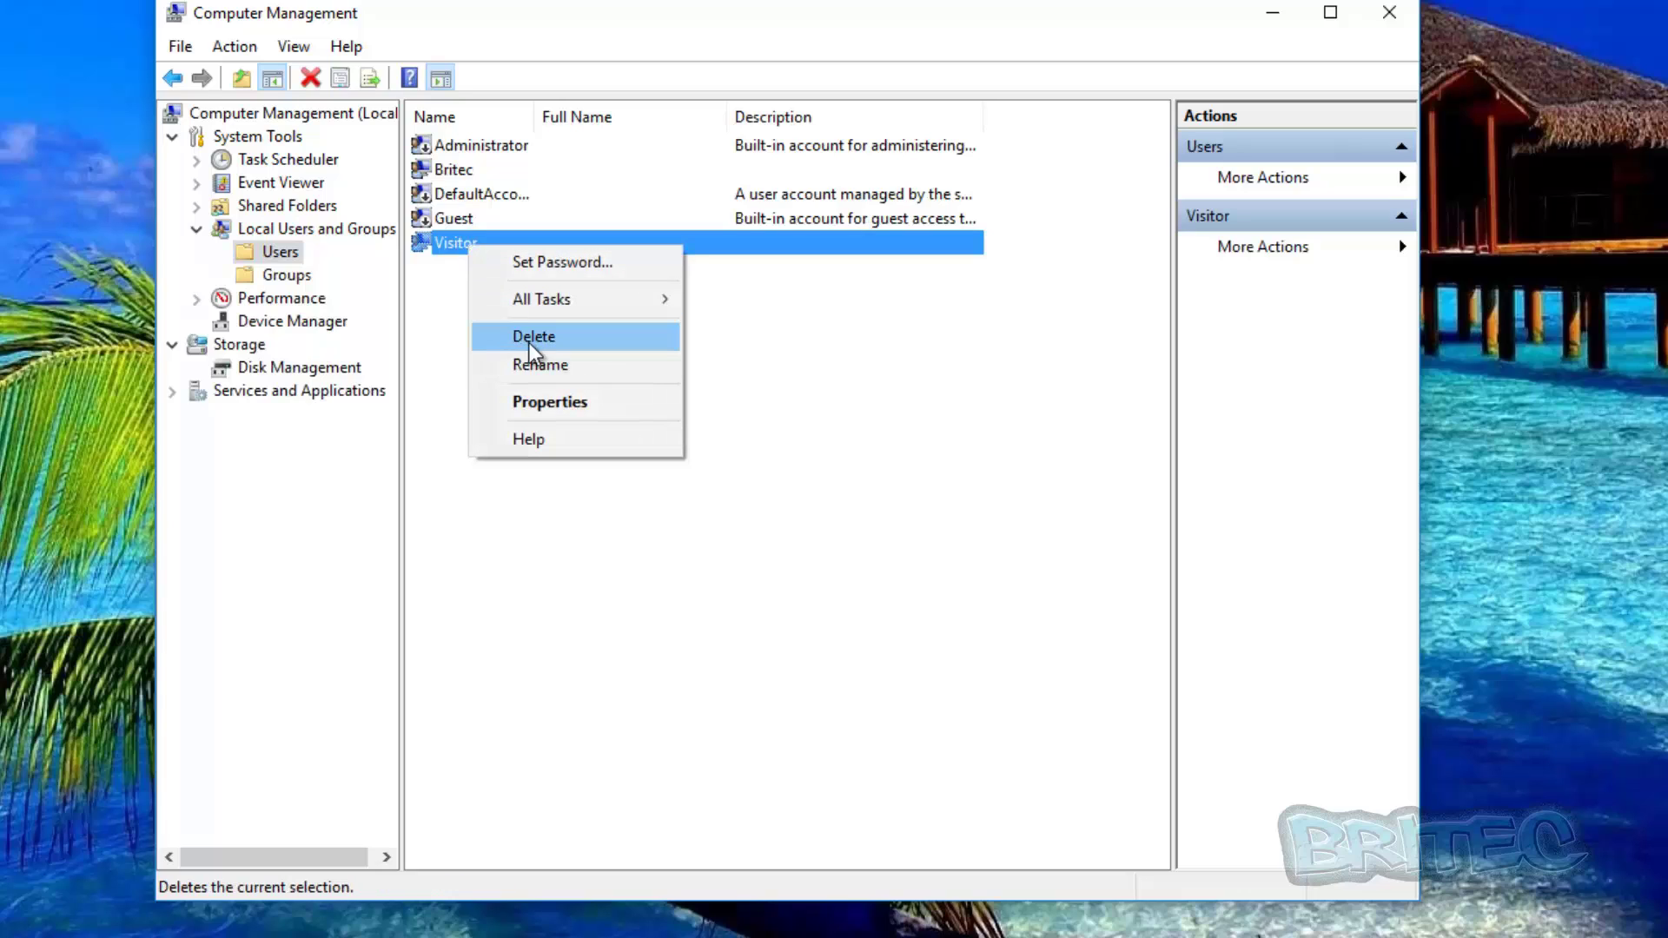
left_click(817, 543)
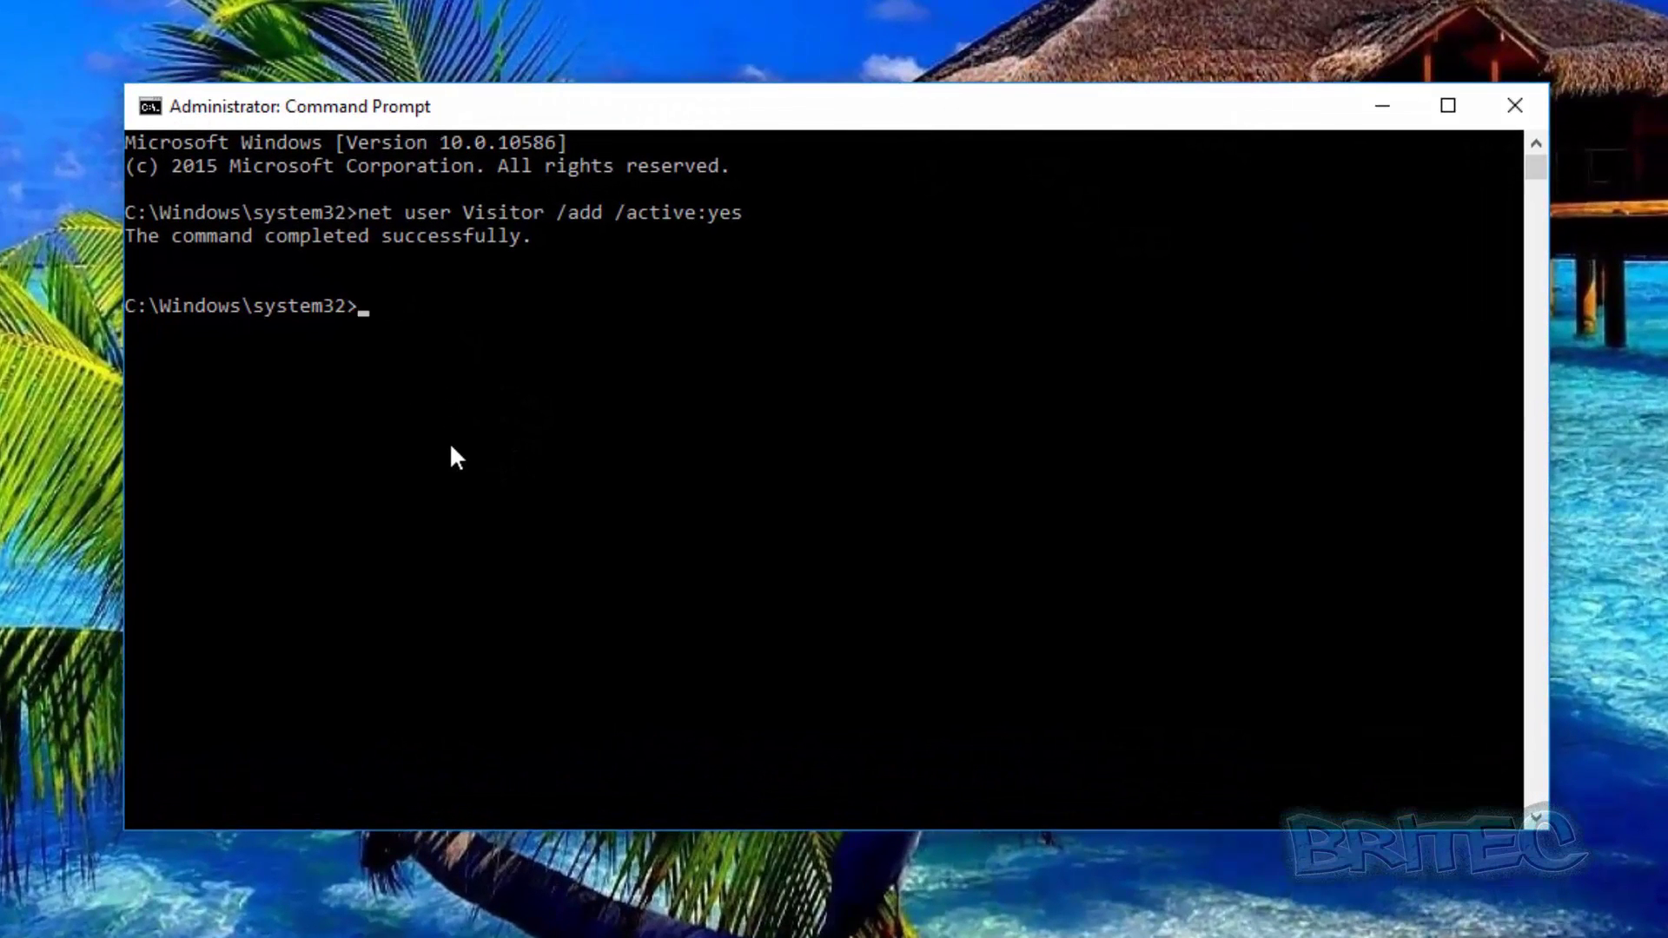
- Run 'net user Visitor /delete' in the administrator Command Prompt
type("net user Visitor")
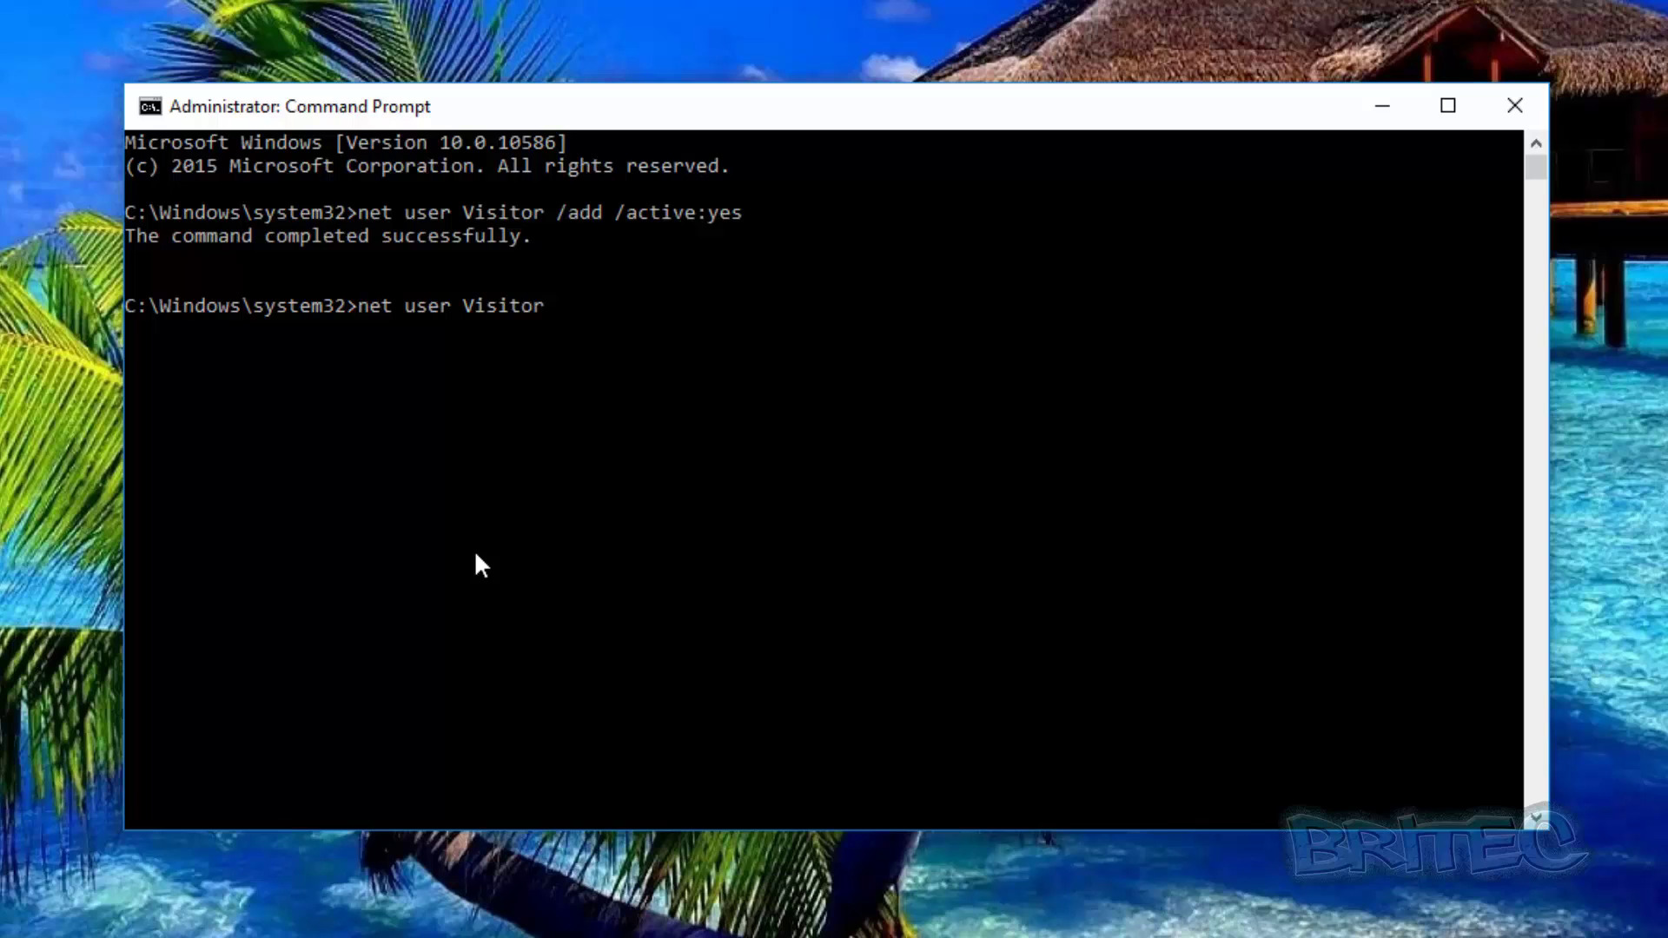
type(" /delete")
key("Return")
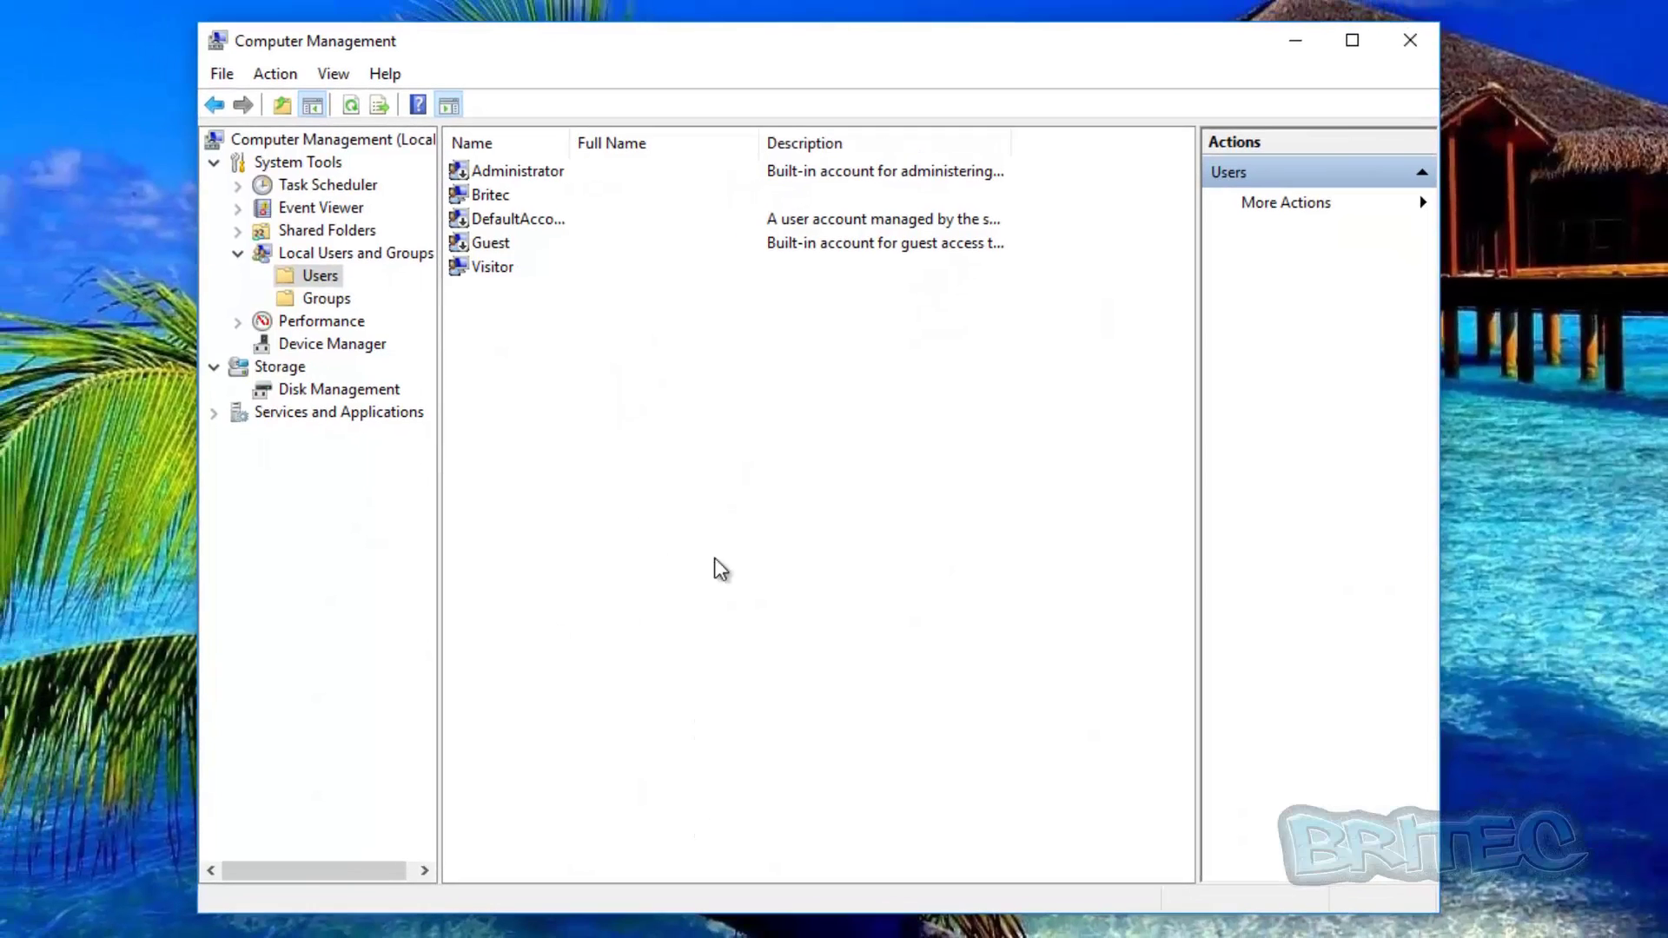
- Refresh the Users list to confirm Visitor is gone, then close Computer Management
left_click(351, 106)
left_click(1398, 43)
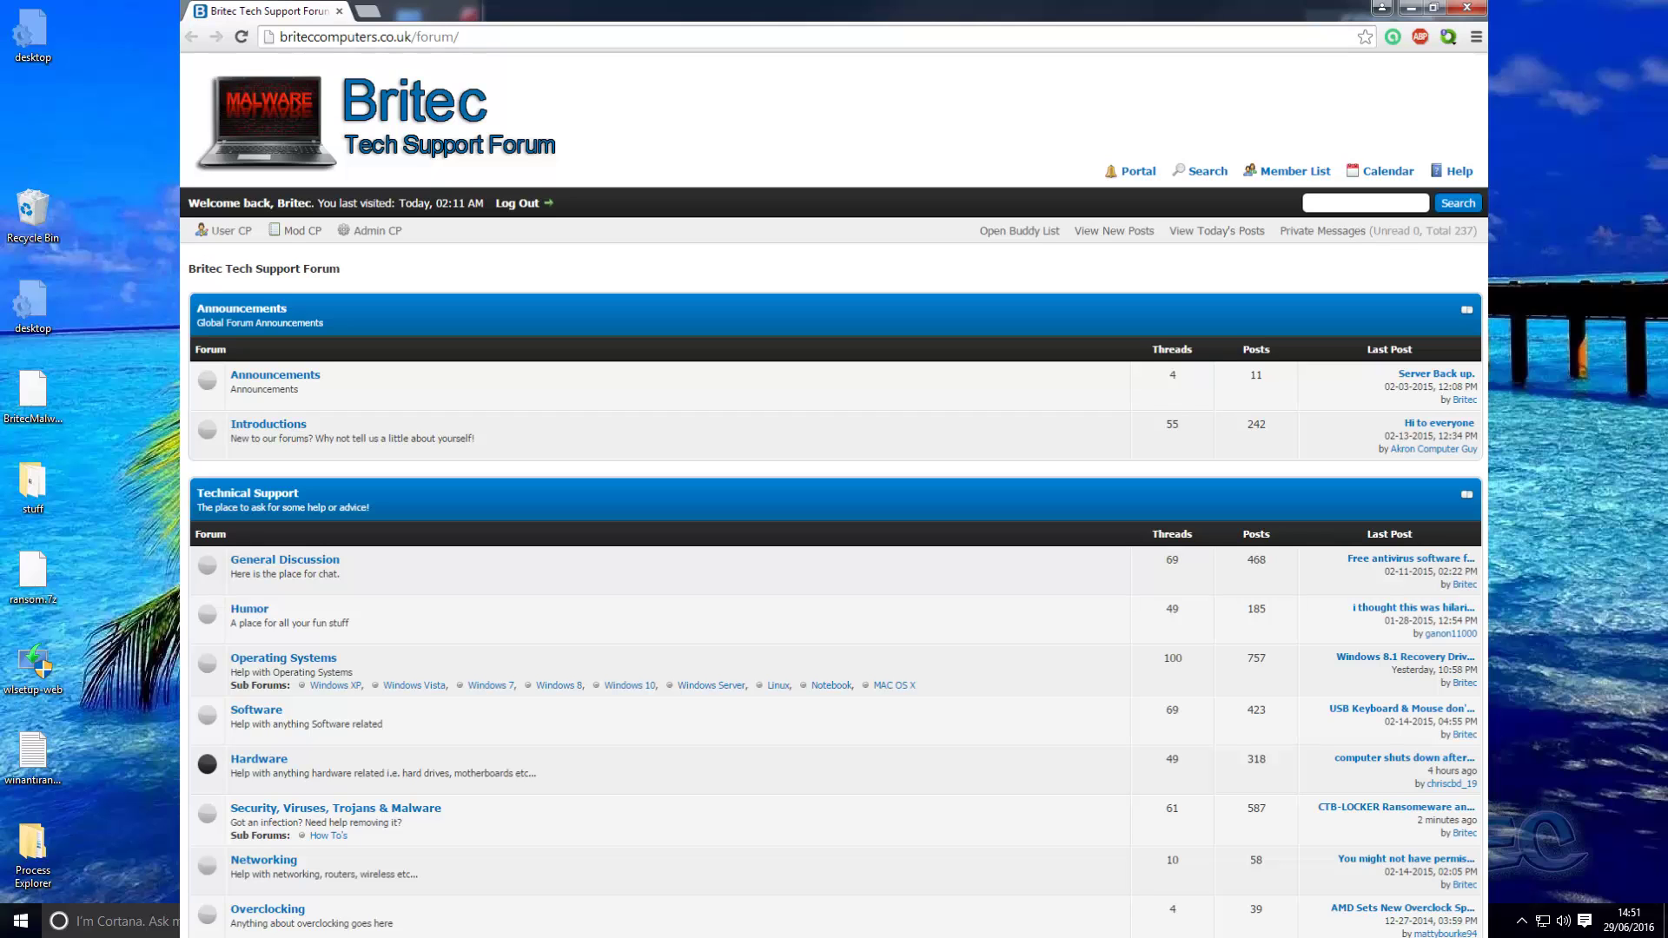
key("alt+F4")
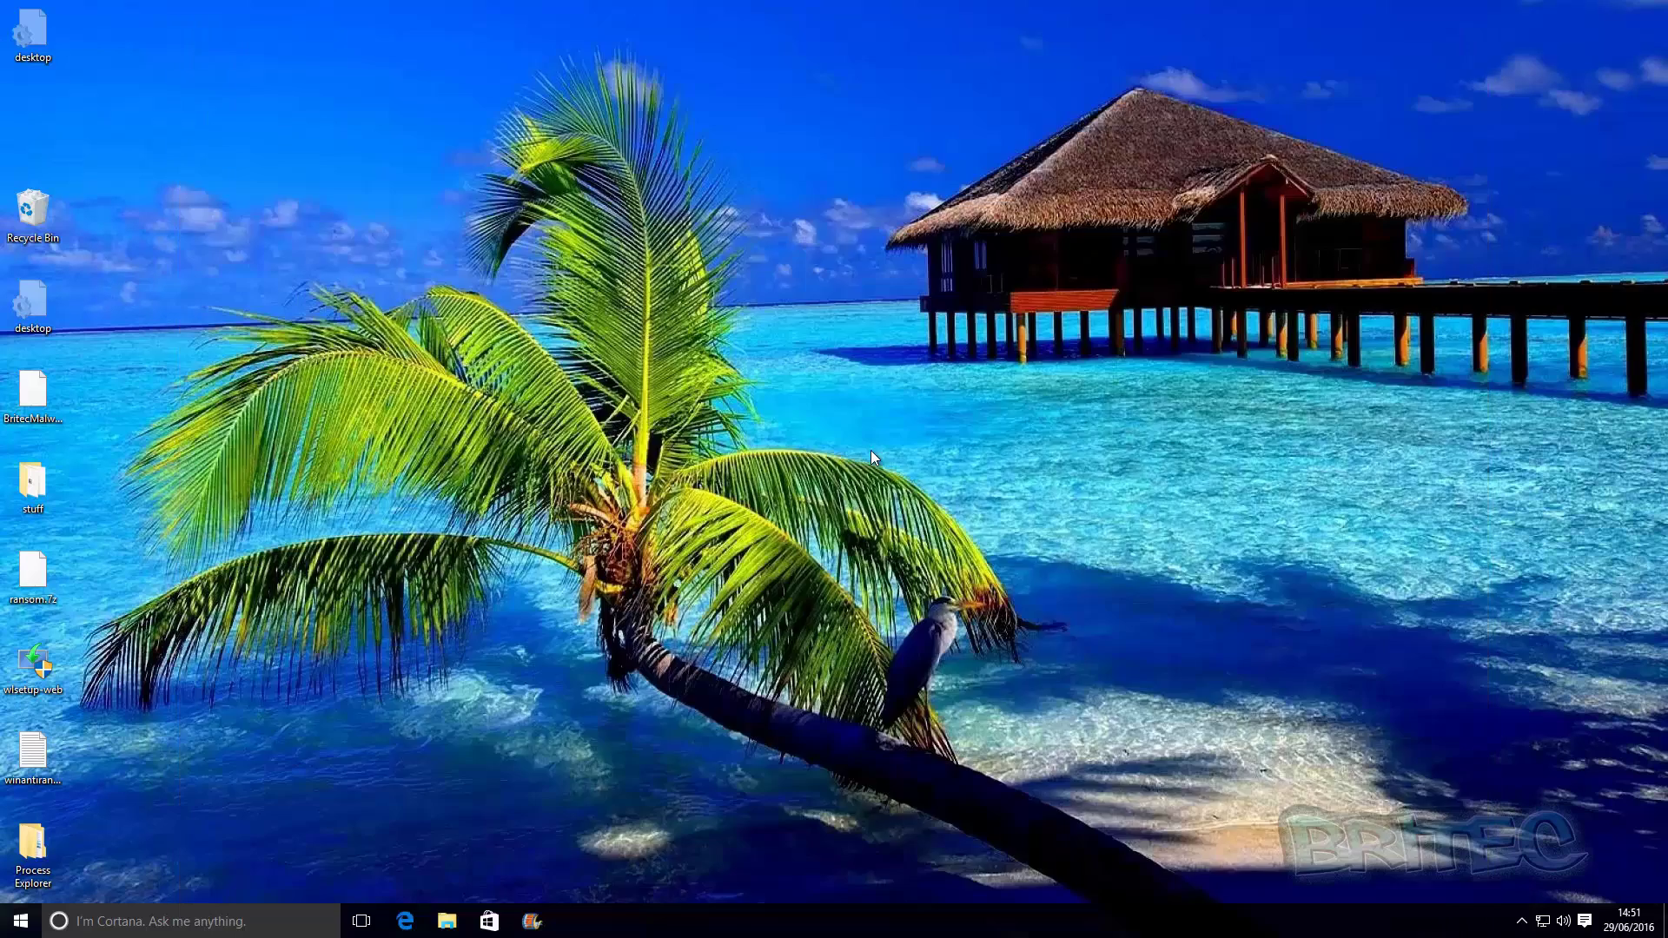